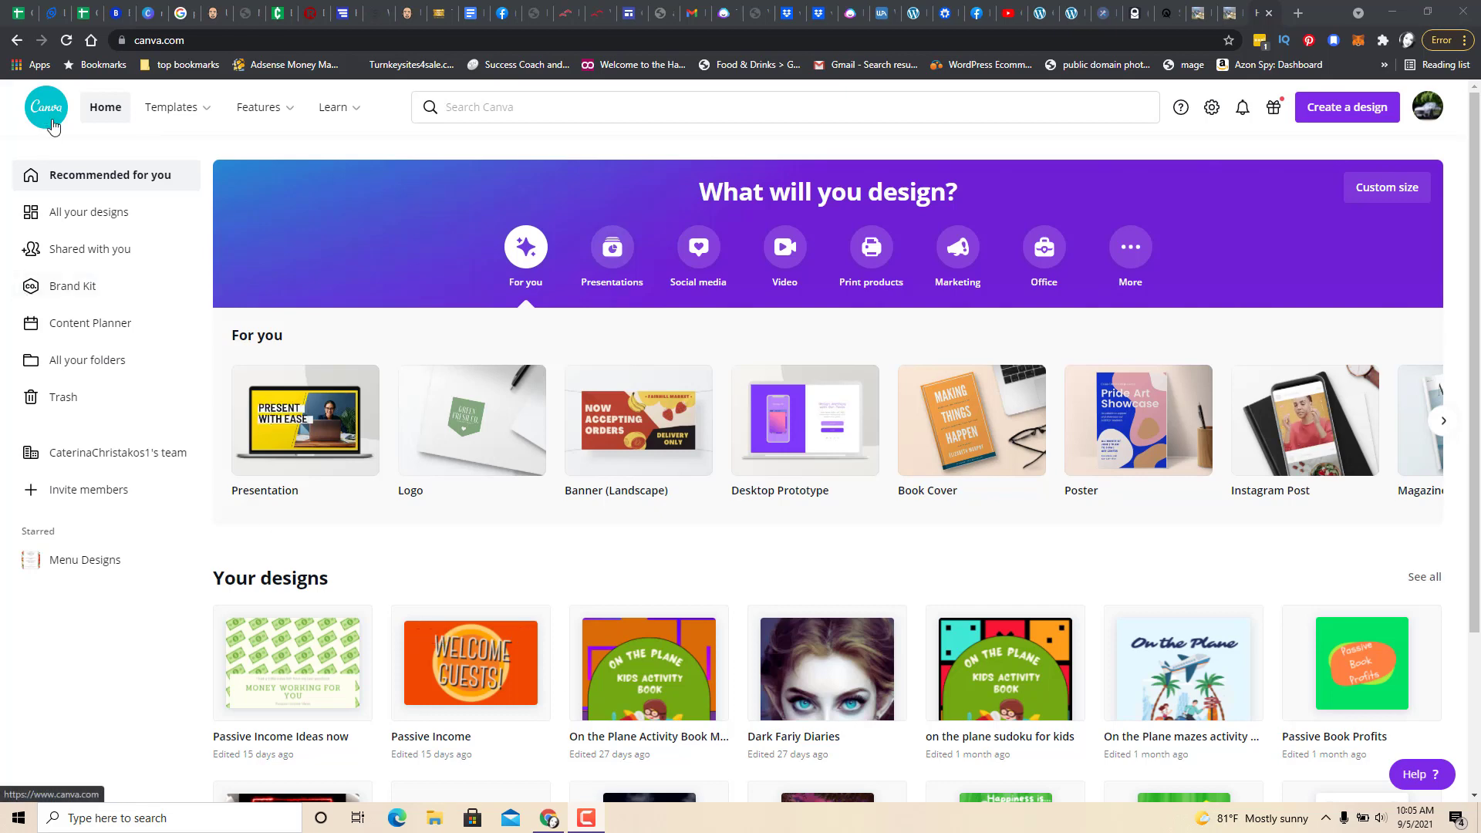
# Go to the Create a design button on the Canva home dashboard
pyautogui.moveTo(171, 107)
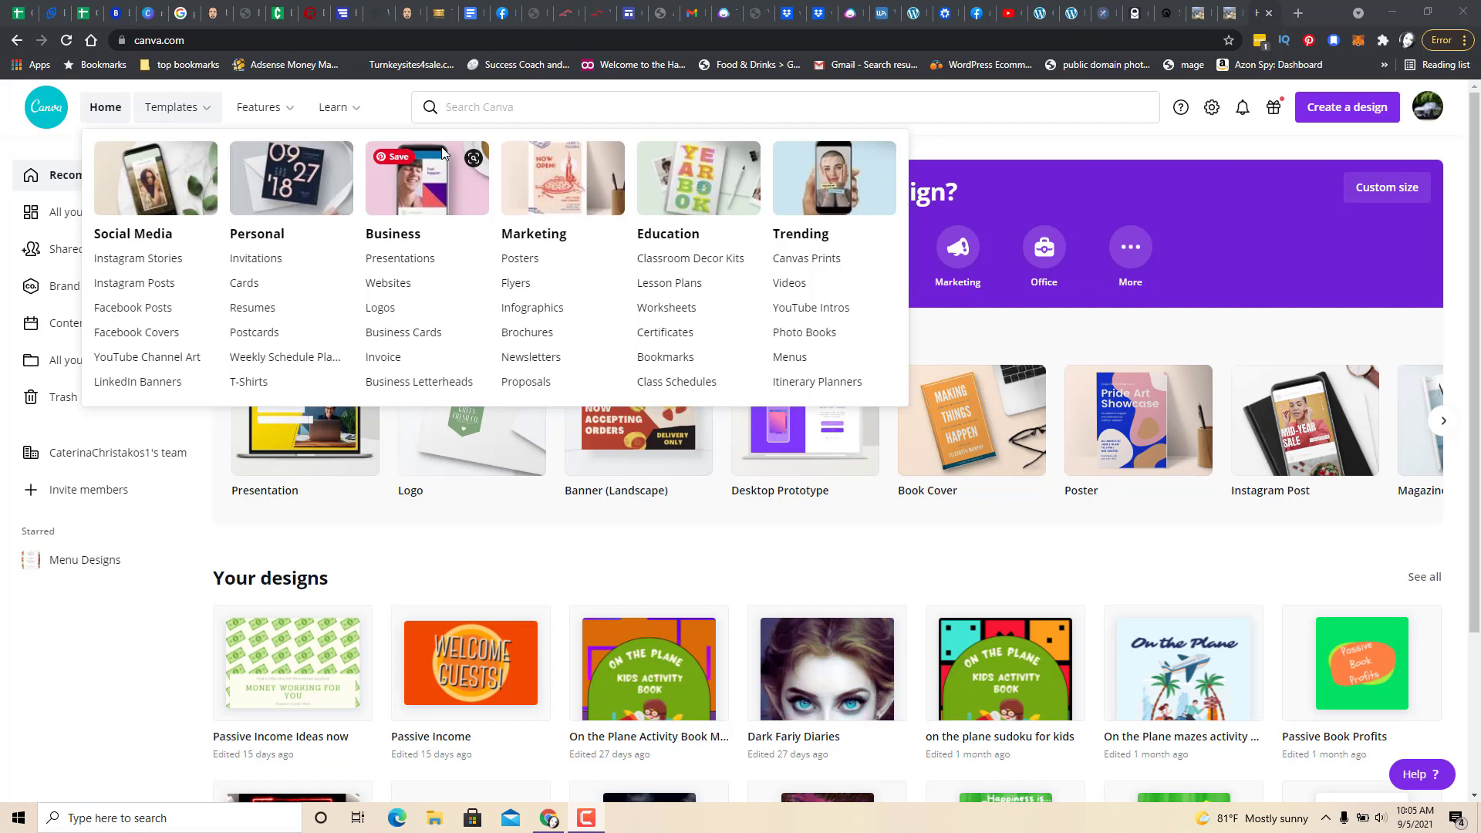
# Start a custom-size blank design measuring 8.5 × 11 in
pyautogui.click(1362, 112)
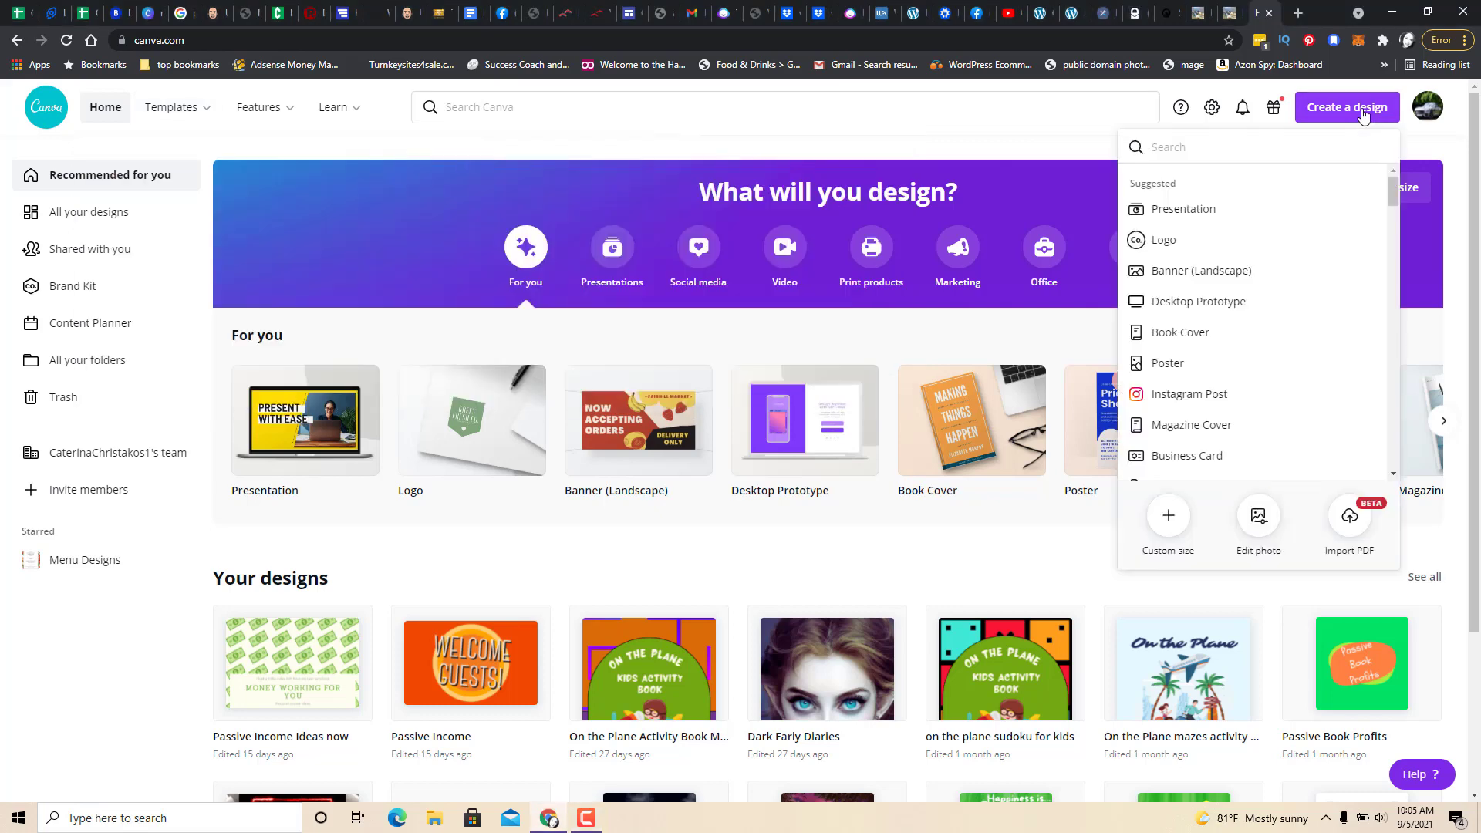
pyautogui.click(1167, 528)
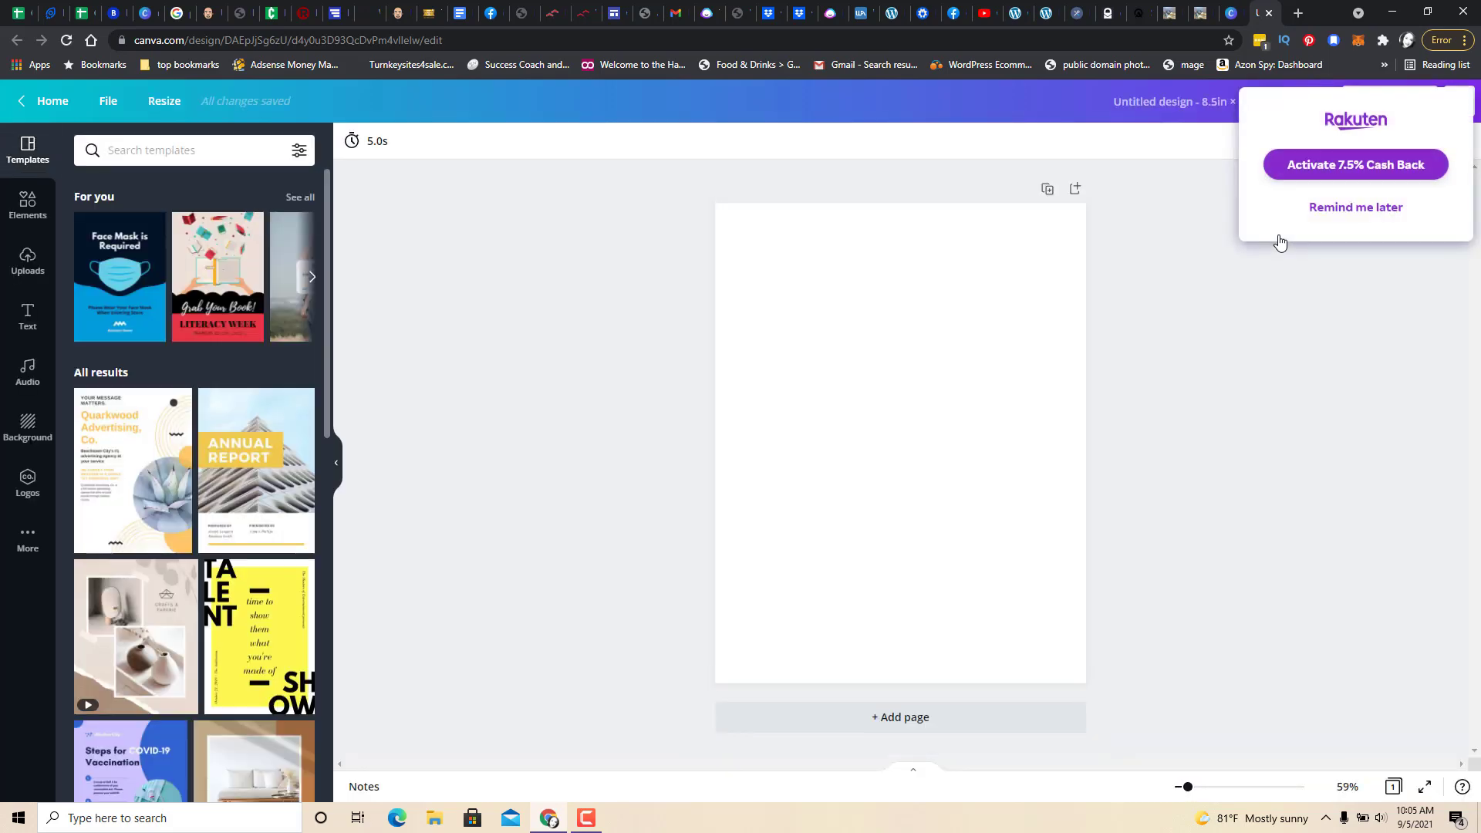
# Dismiss the cashback pop-up and add a 'This Book belongs to:' subheading with an underscore line
pyautogui.click(1379, 216)
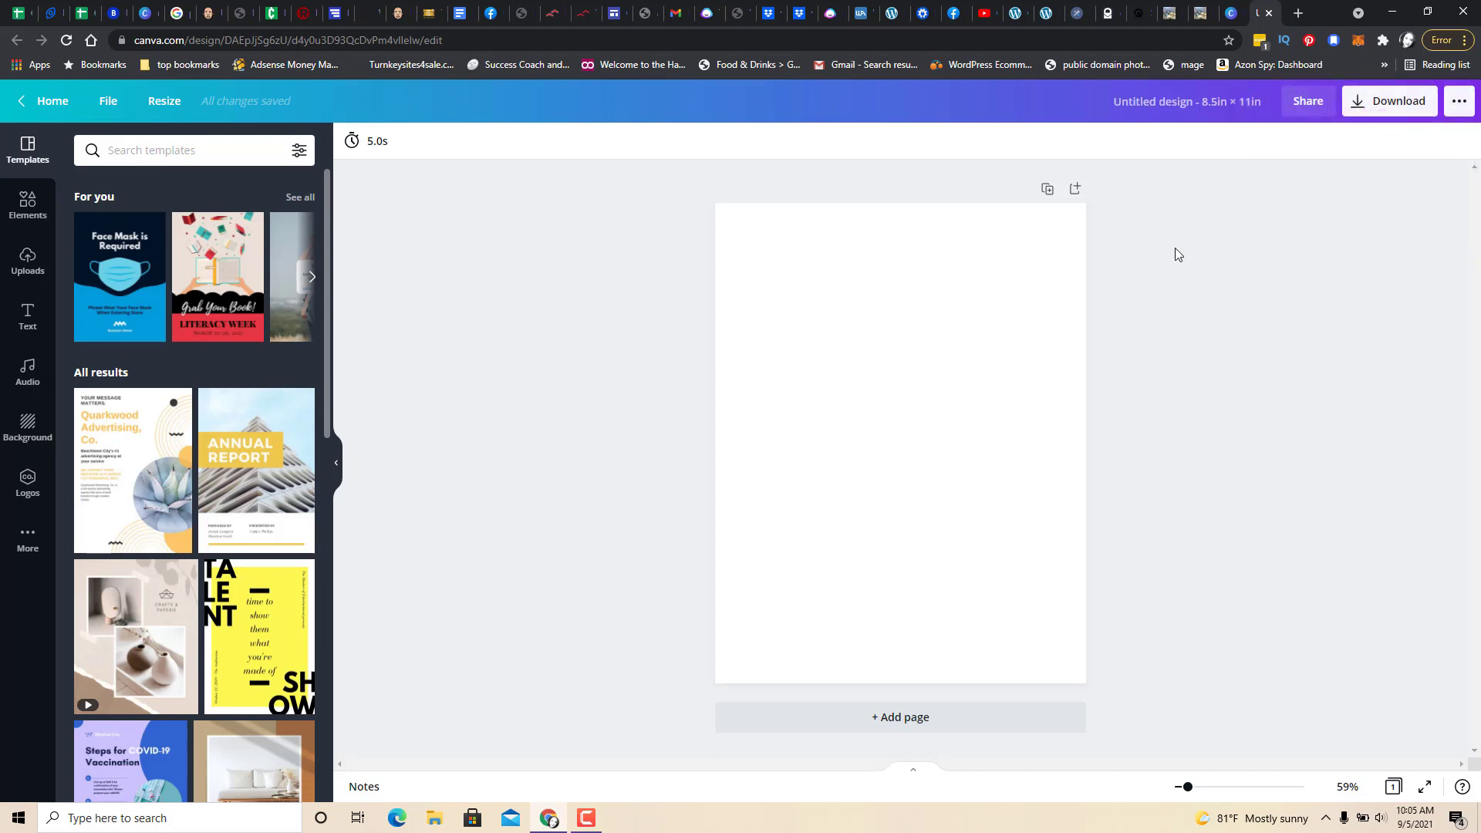
pyautogui.click(852, 336)
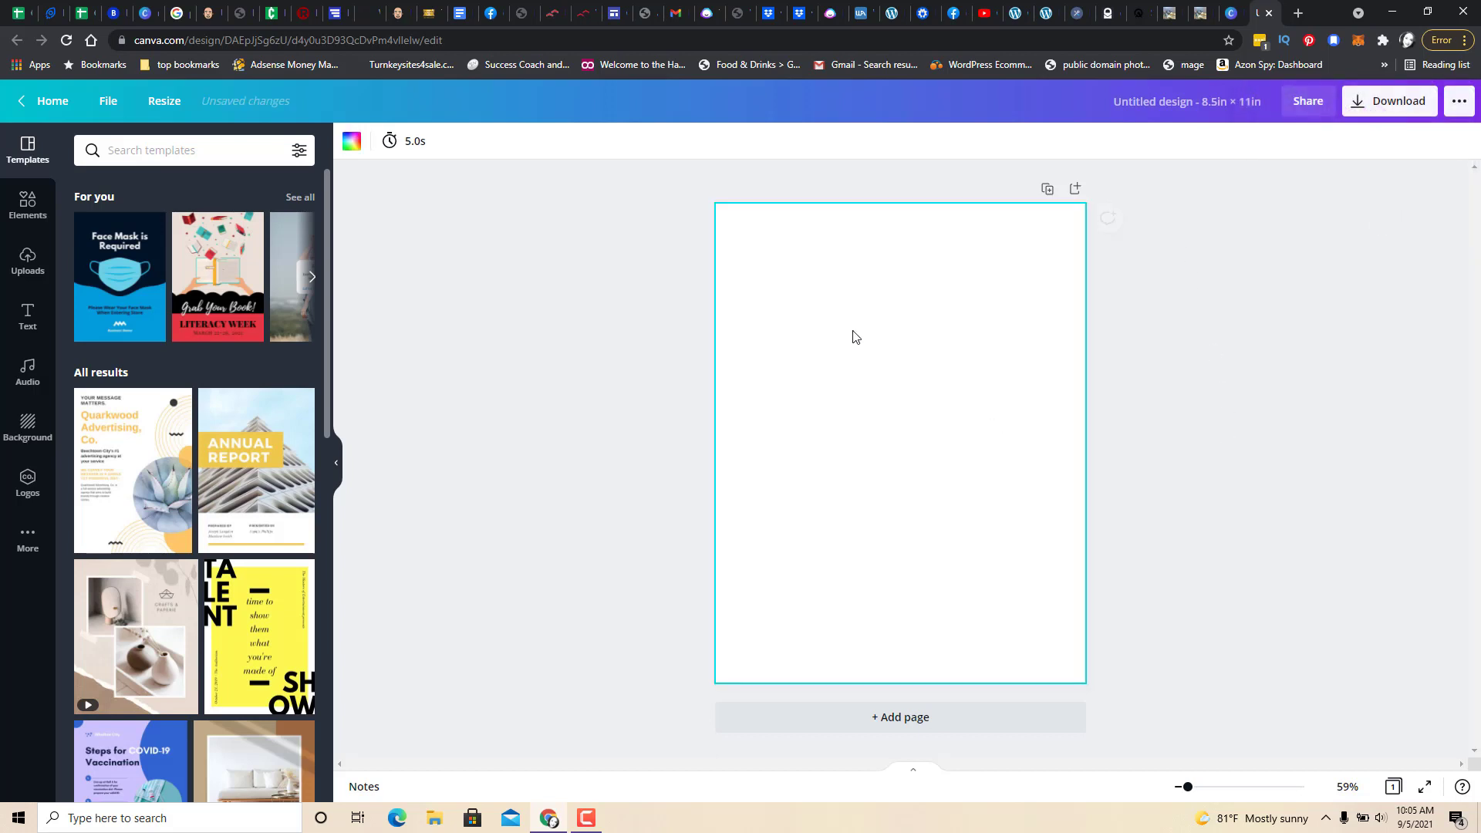
pyautogui.click(27, 317)
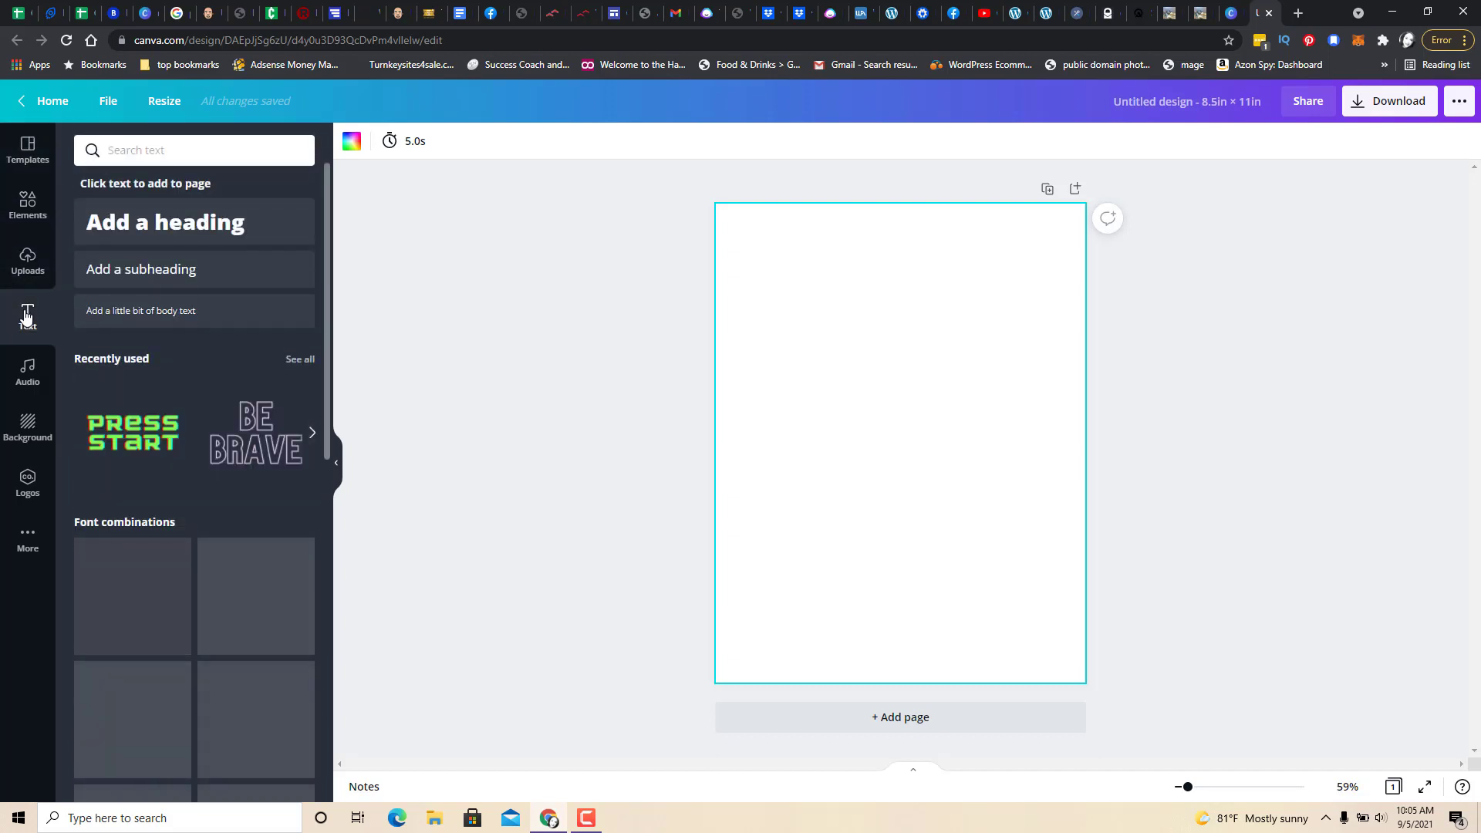
pyautogui.click(163, 272)
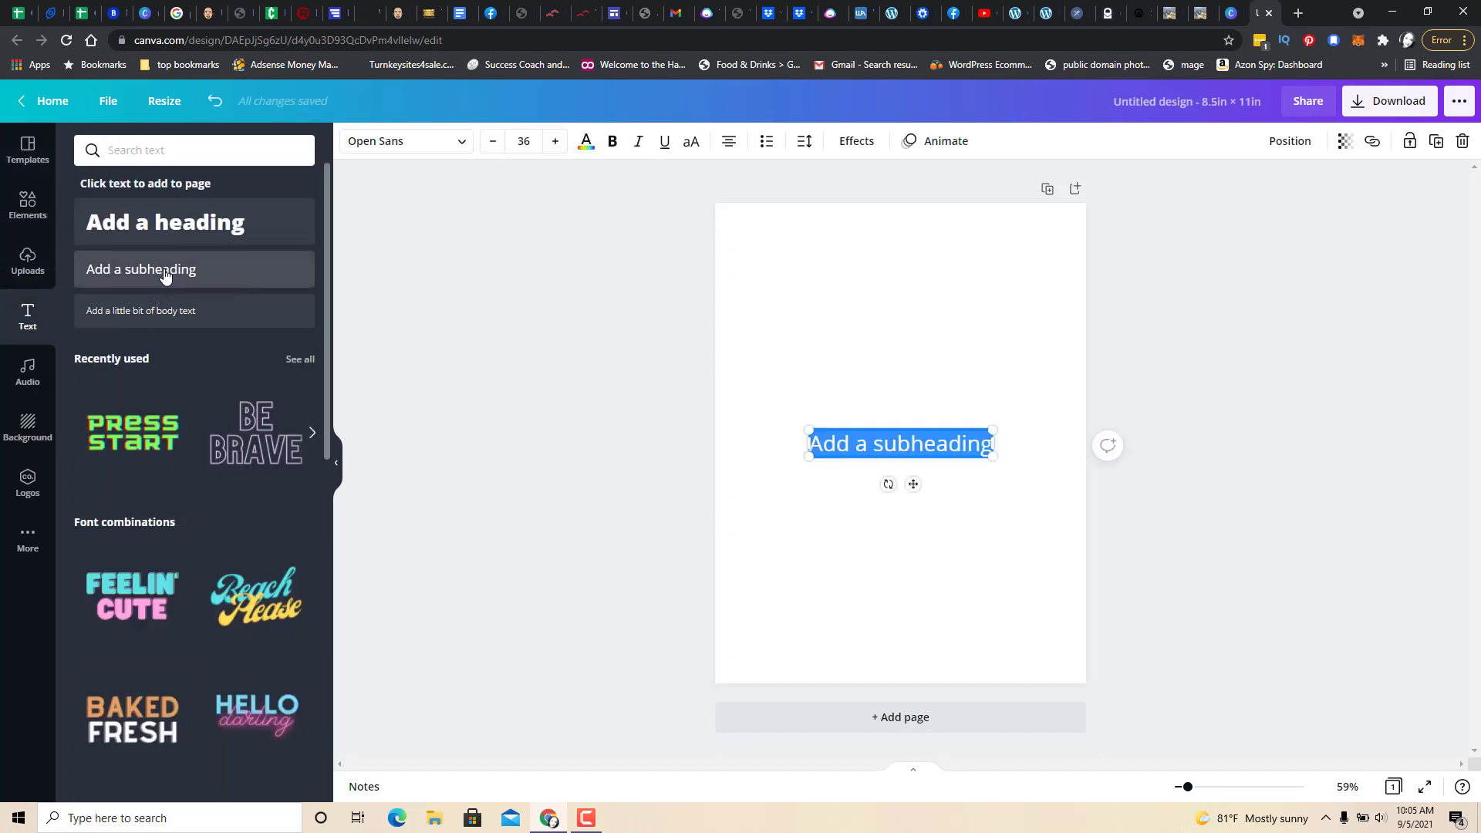
pyautogui.write('This')
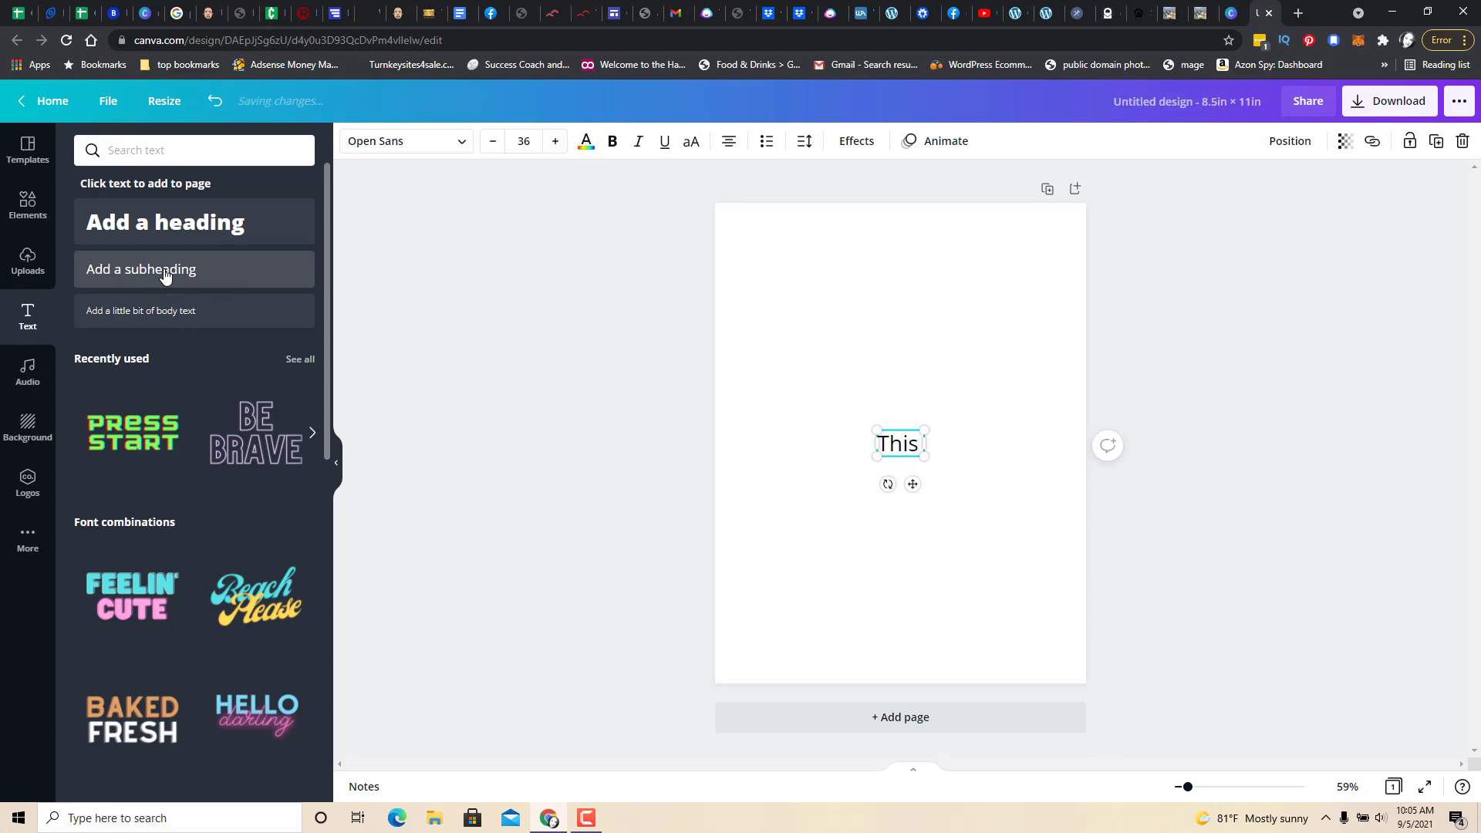
pyautogui.write(' Book bel')
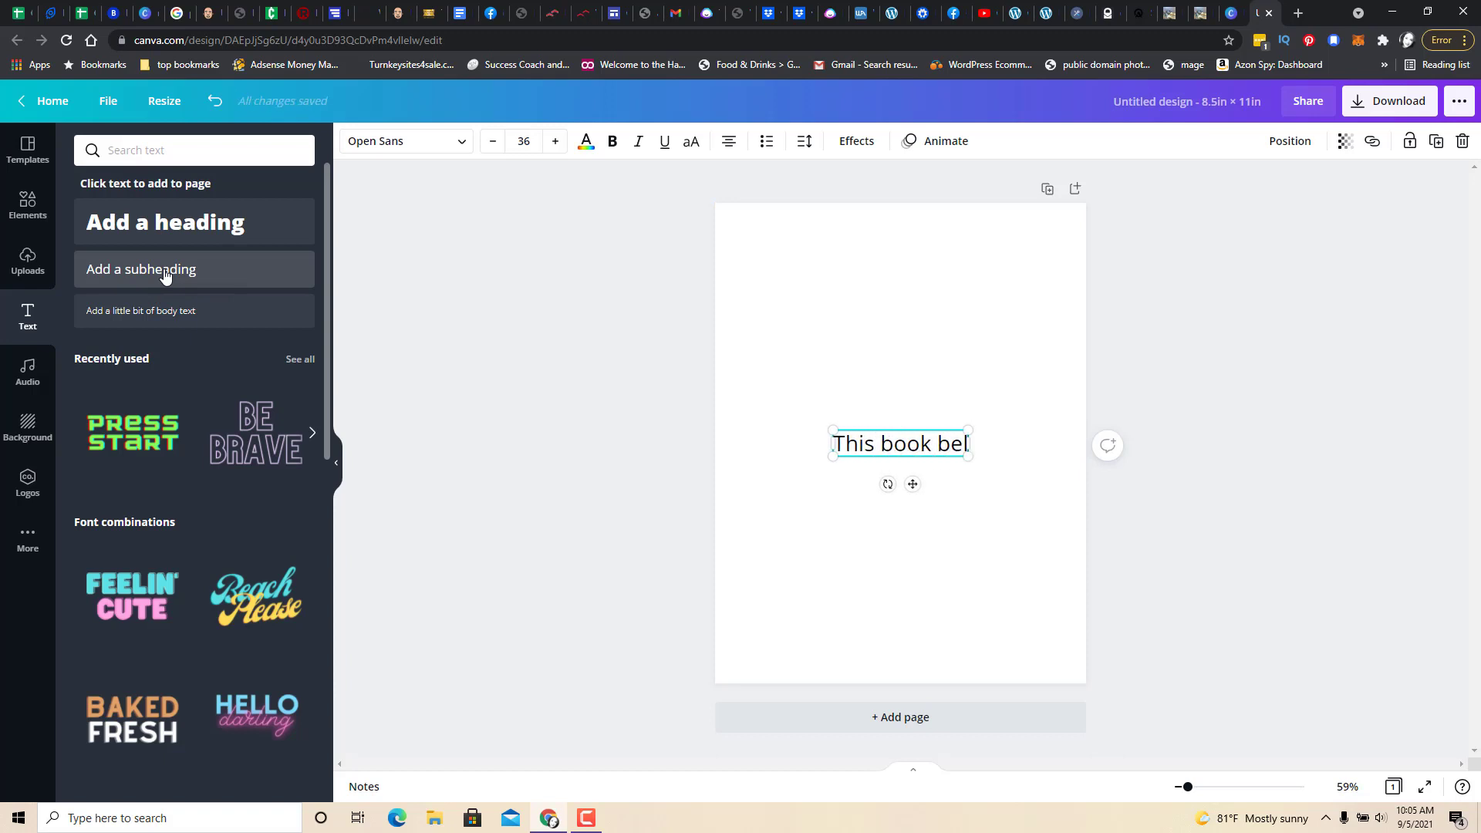
pyautogui.write('ongs to:')
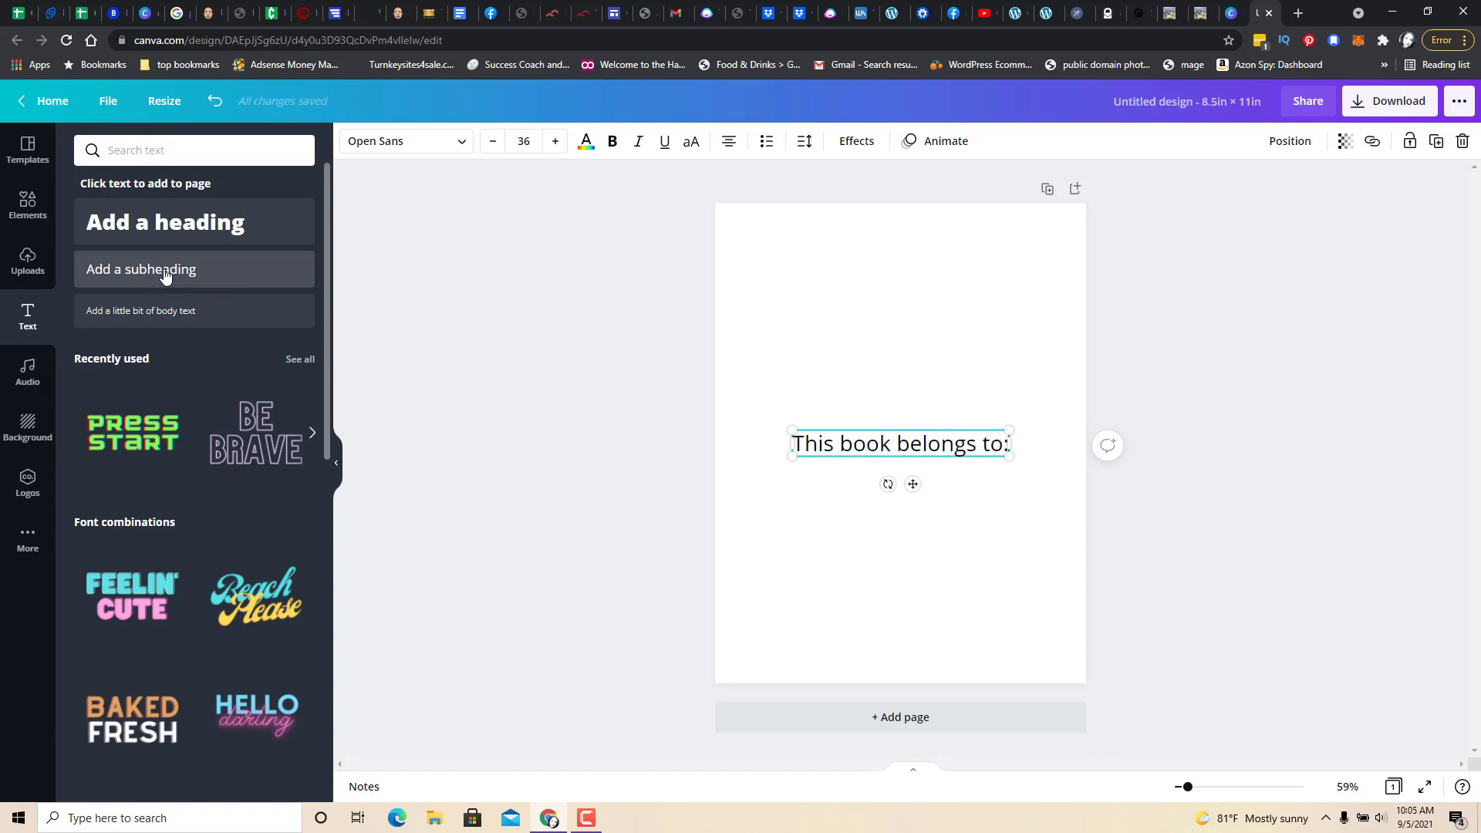
pyautogui.press('Return')
pyautogui.press('Return')
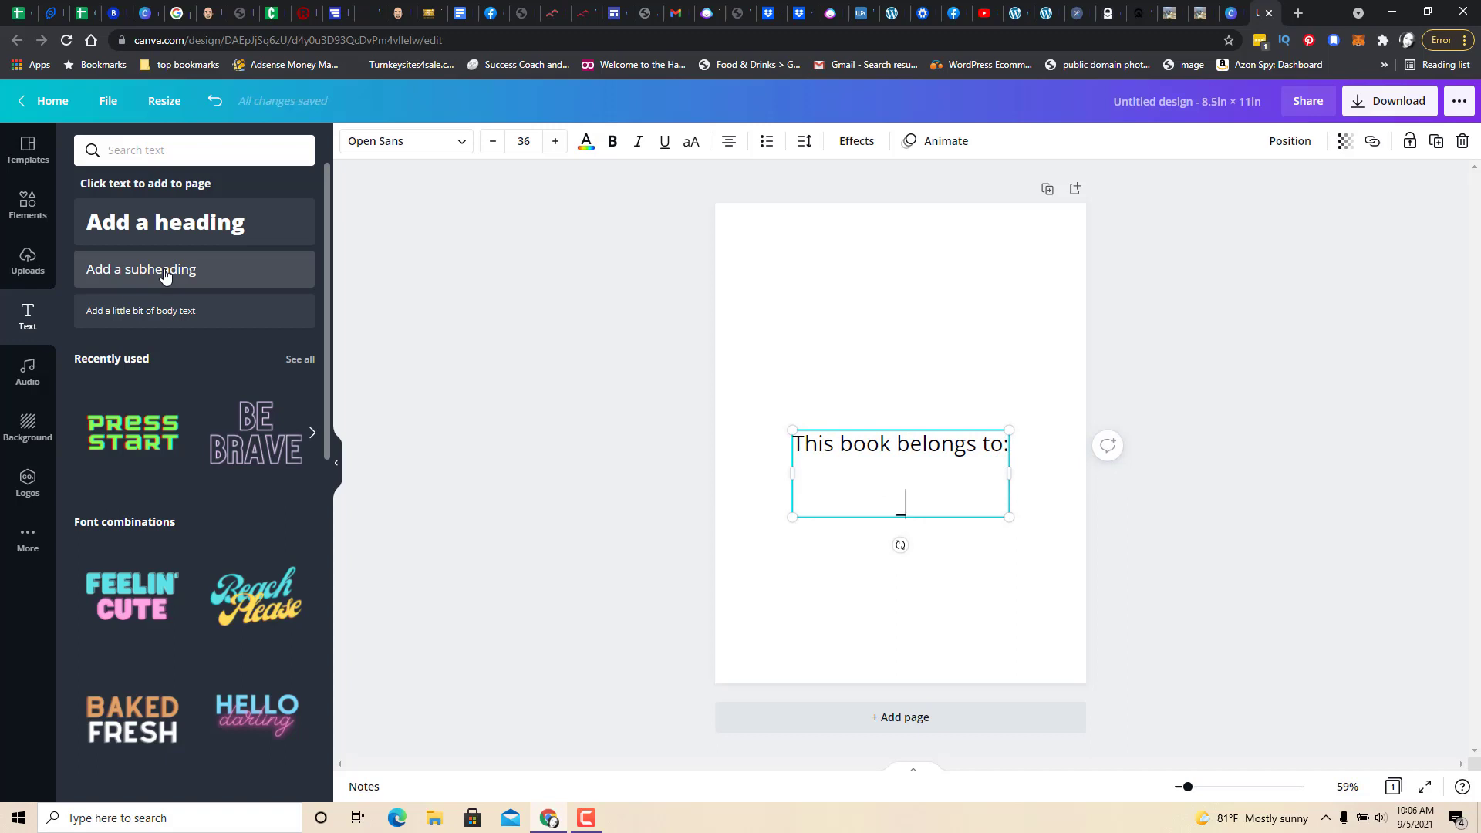
pyautogui.write('____________________')
pyautogui.click(840, 619)
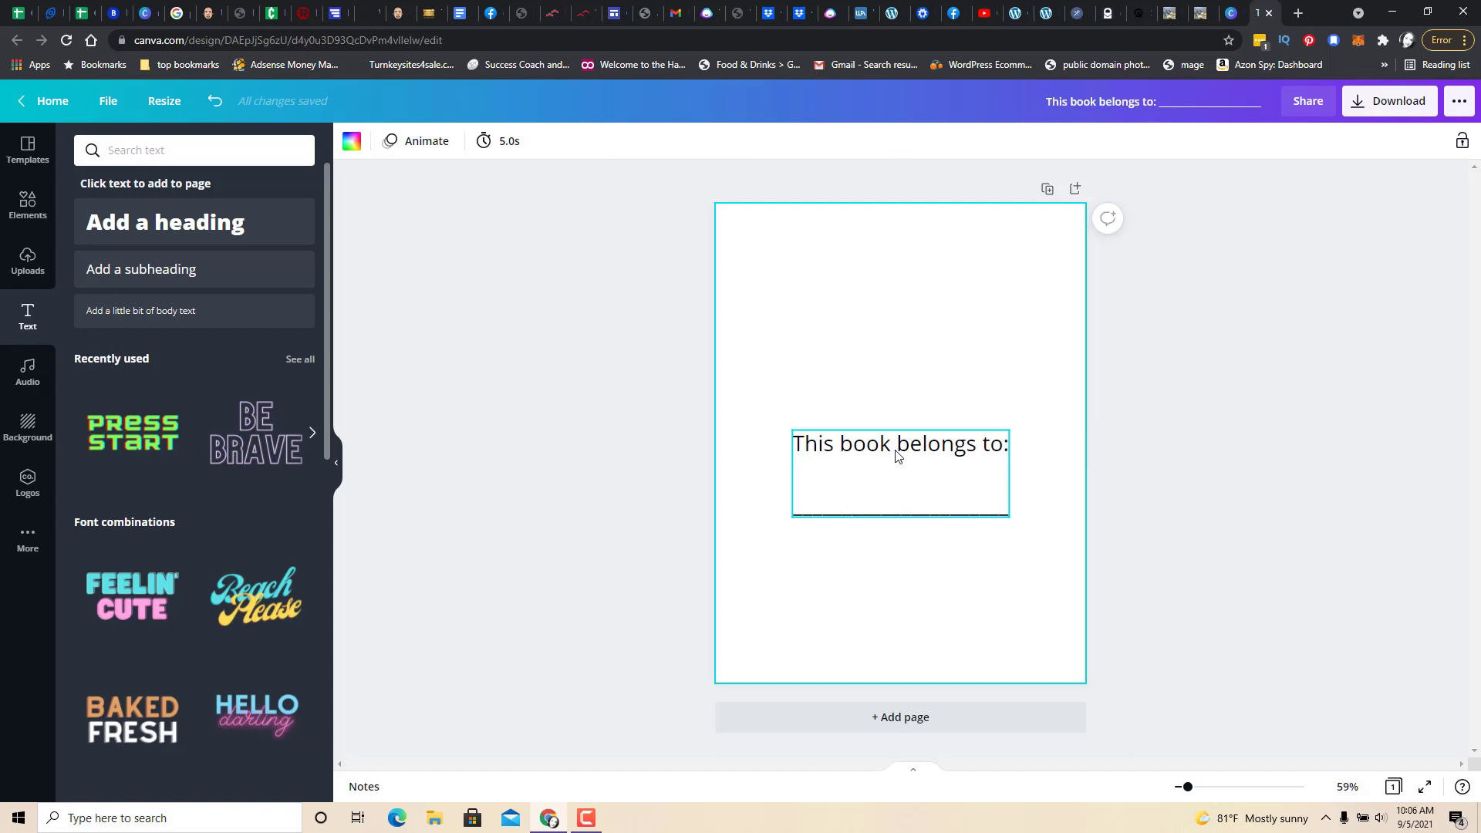
# Move the text block up the page and centre it horizontally
pyautogui.moveTo(901, 451); pyautogui.dragTo(904, 388)
pyautogui.click(982, 556)
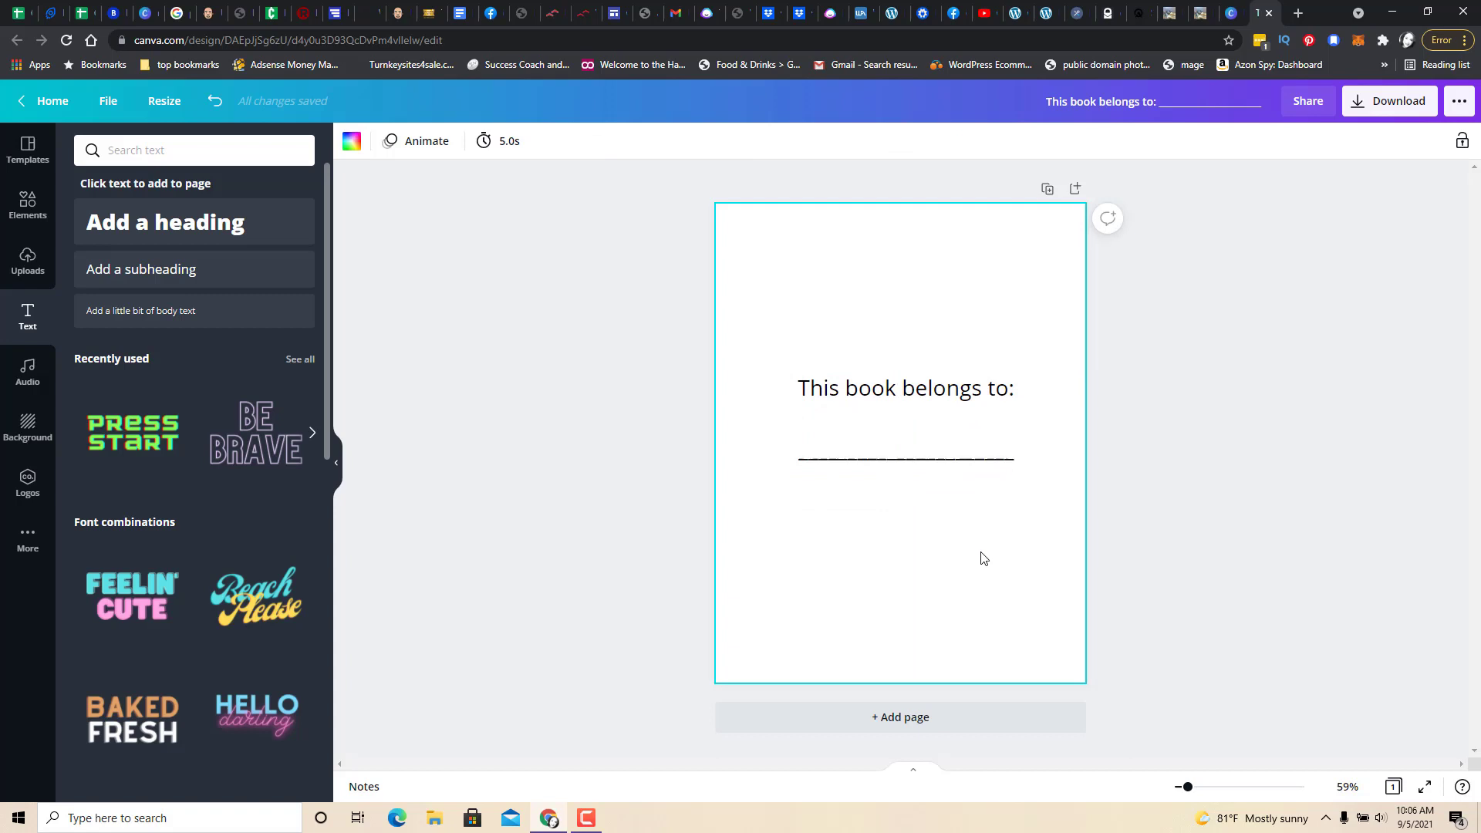
pyautogui.moveTo(933, 411); pyautogui.dragTo(928, 351)
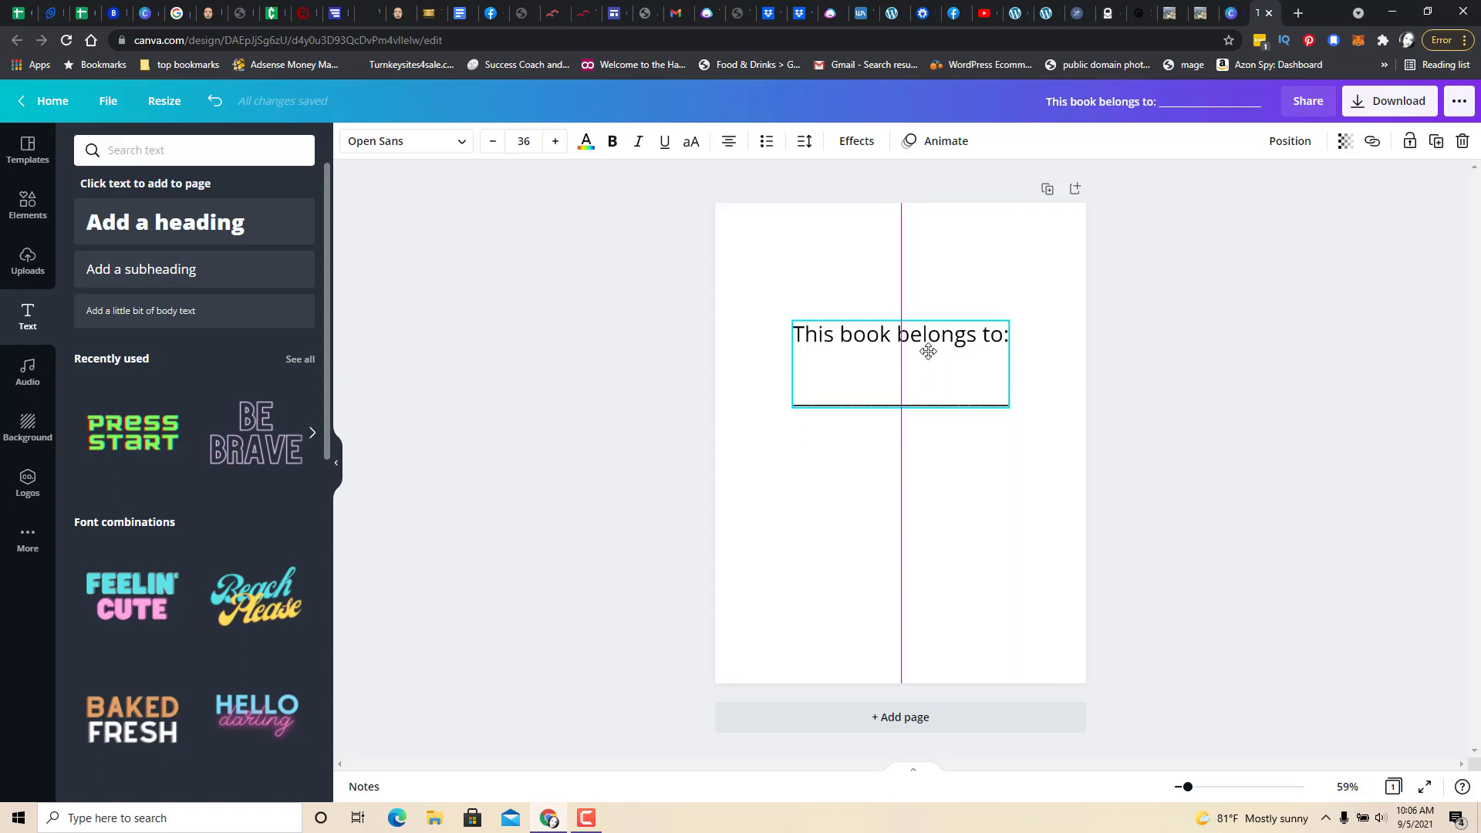
pyautogui.moveTo(928, 351); pyautogui.dragTo(930, 391)
pyautogui.click(1284, 409)
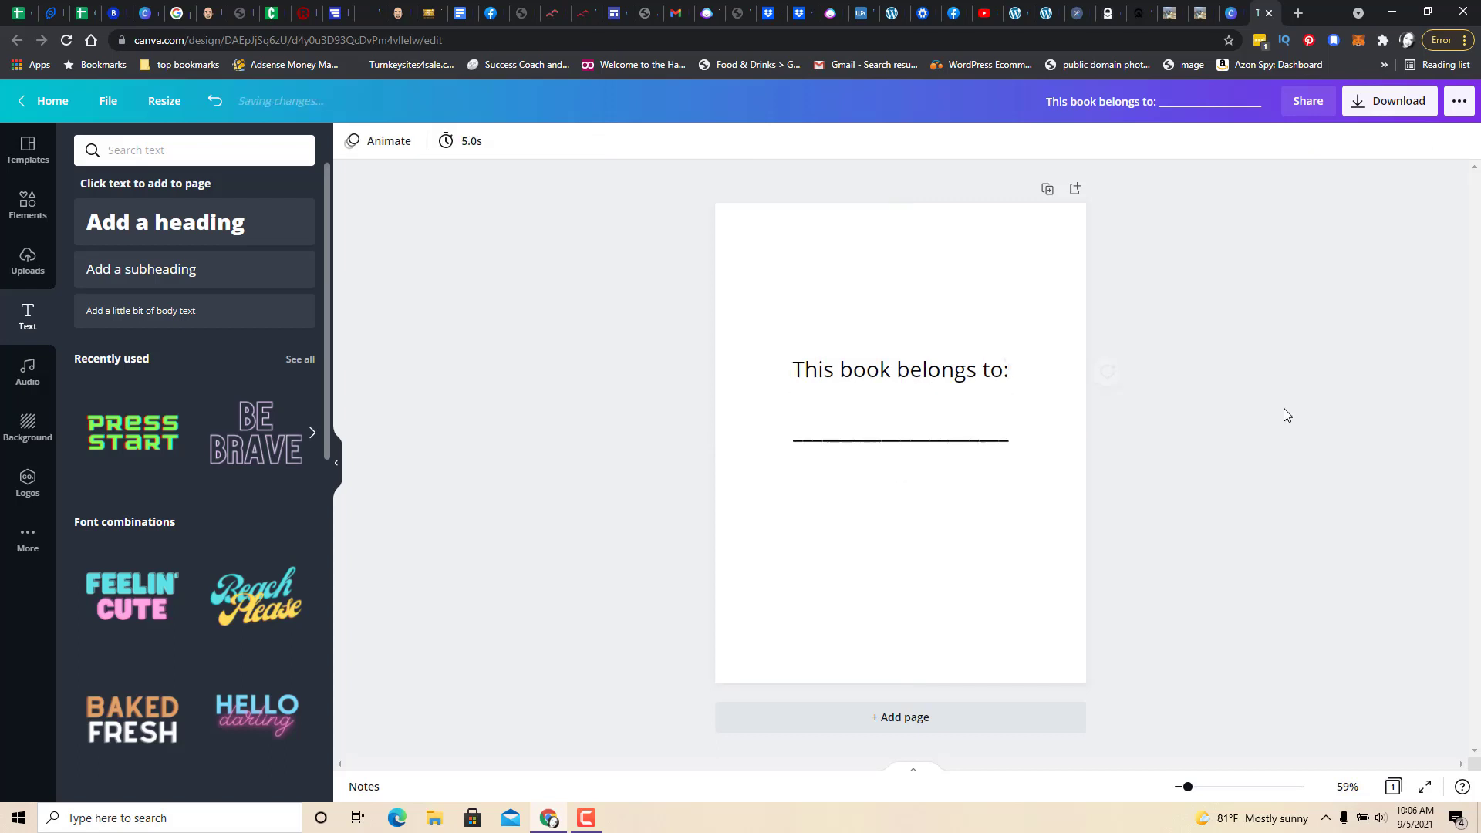
# Duplicate the first page and delete the copied text from page 2
pyautogui.click(1049, 192)
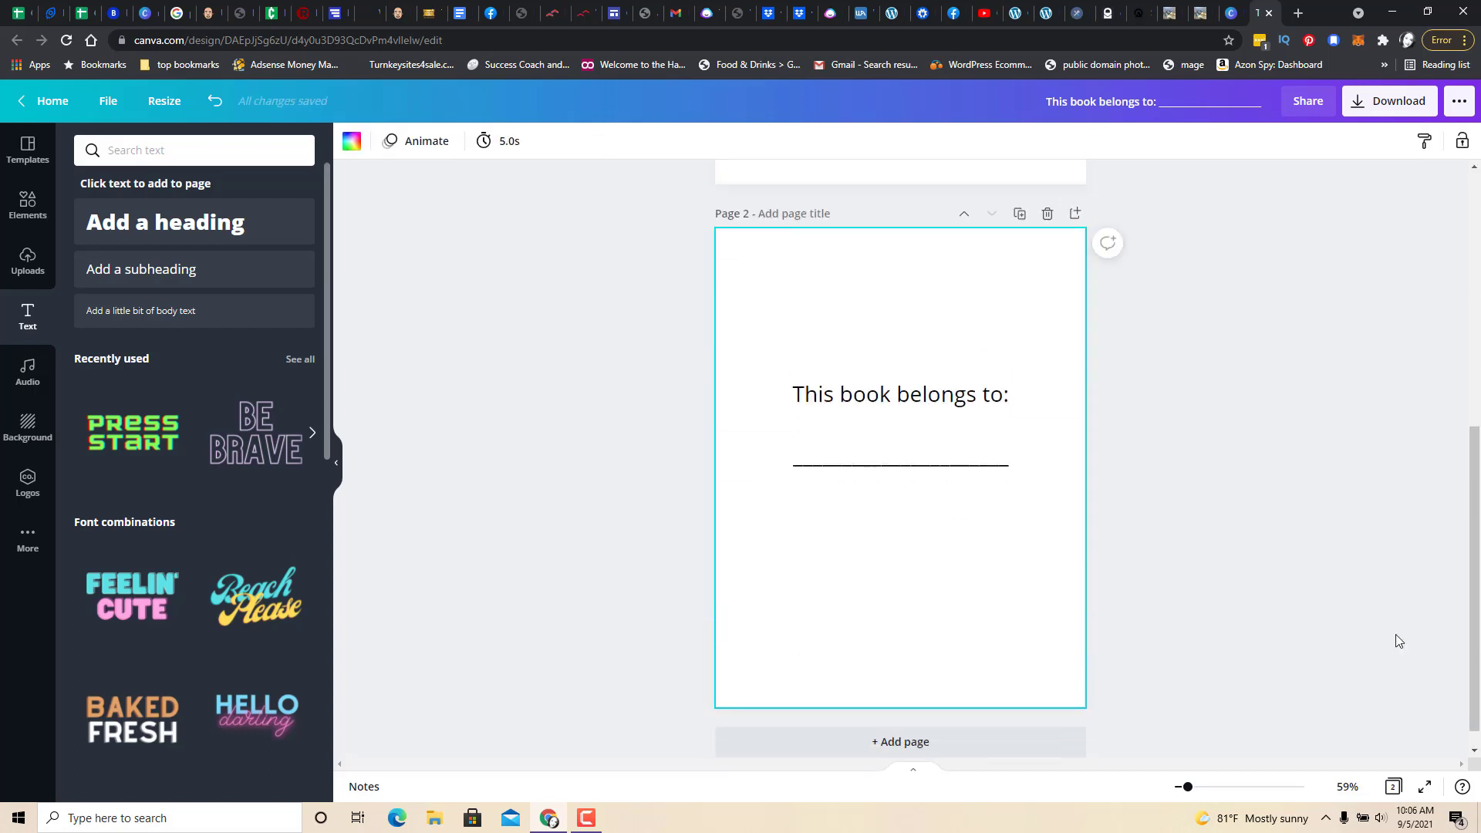
pyautogui.click(1002, 468)
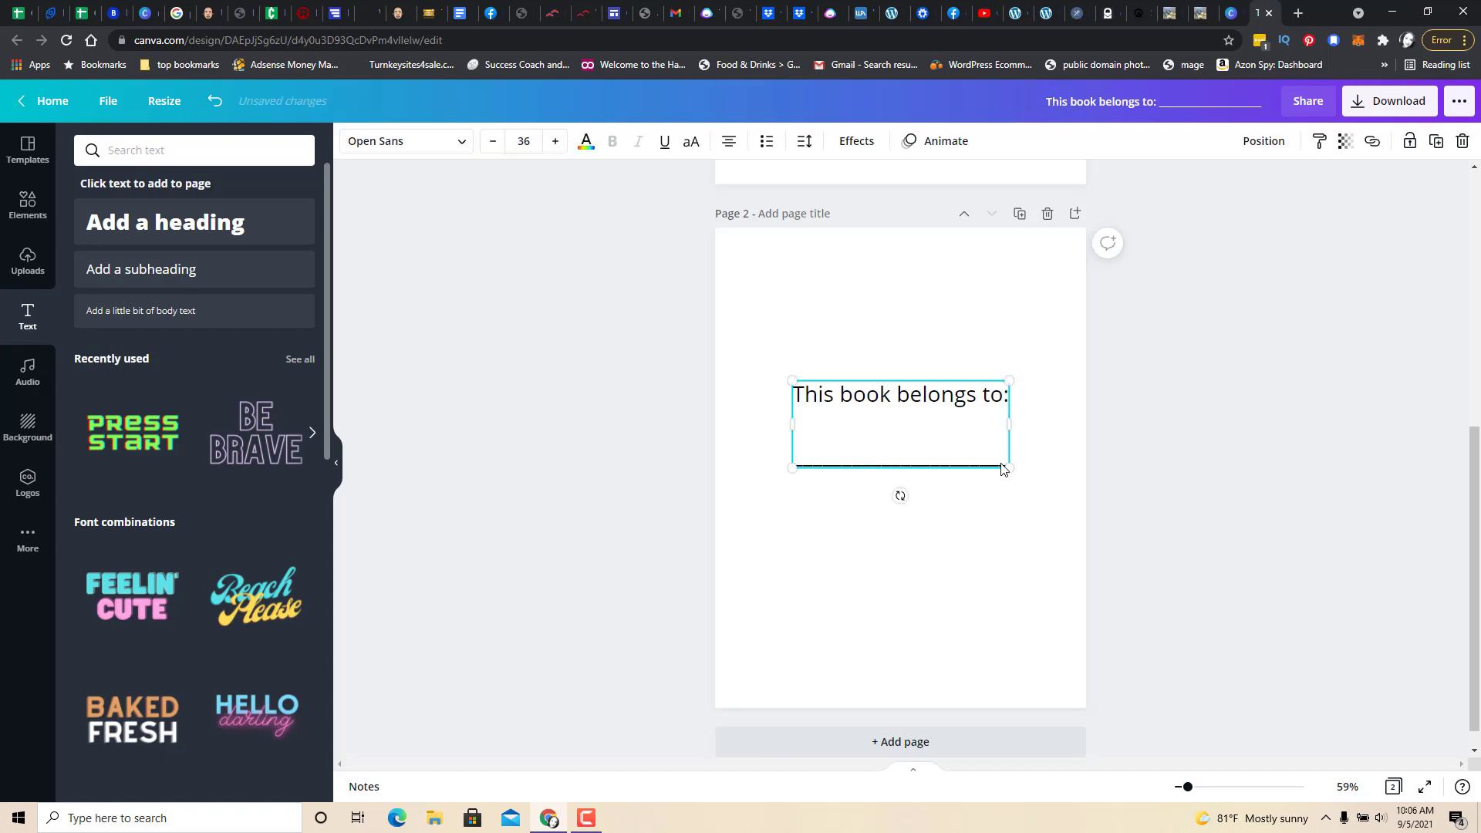
pyautogui.press('Delete')
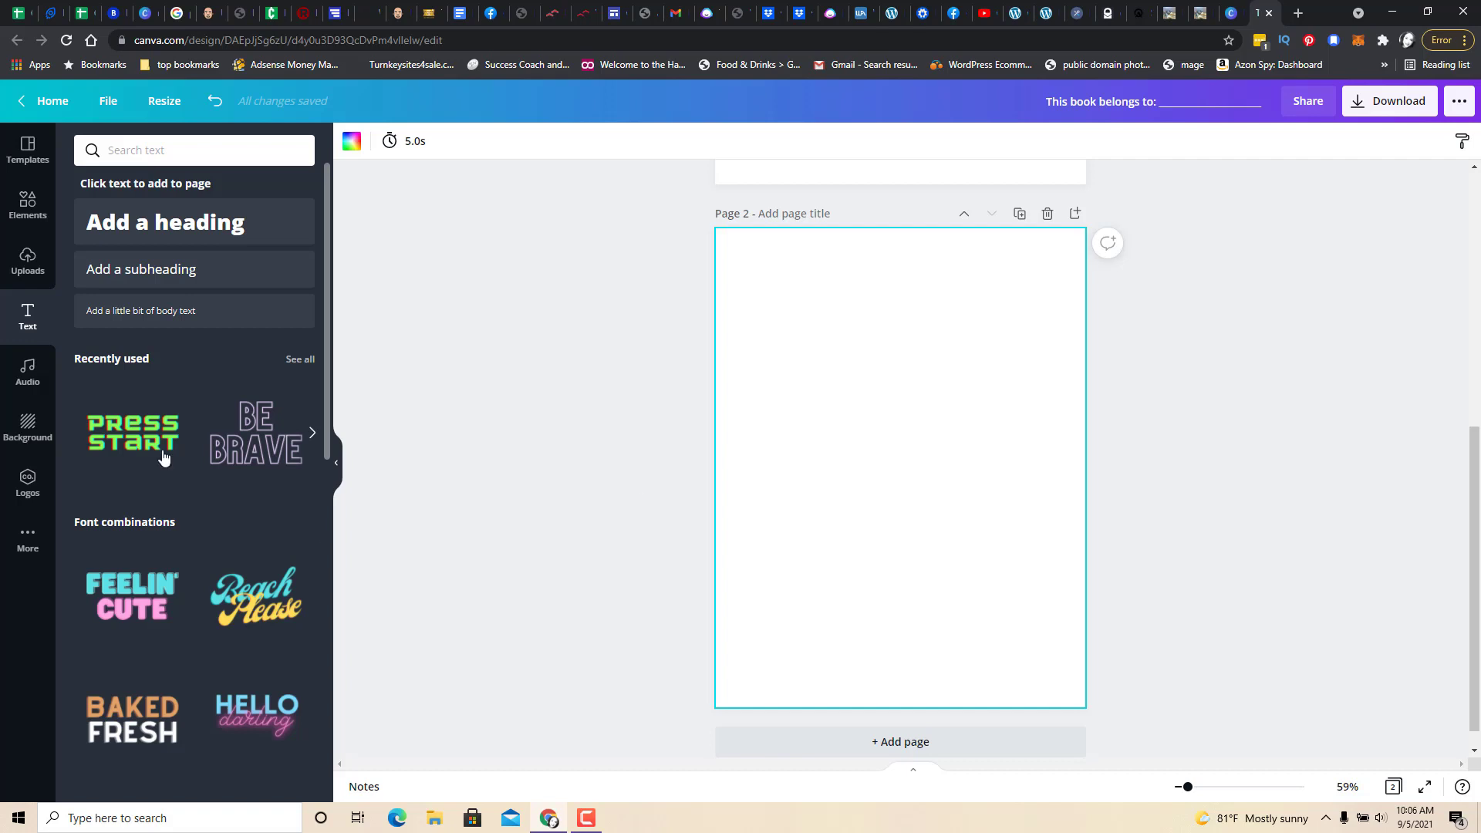
# Add the playground illustration to page 2 and enlarge it from both top corners
pyautogui.click(26, 205)
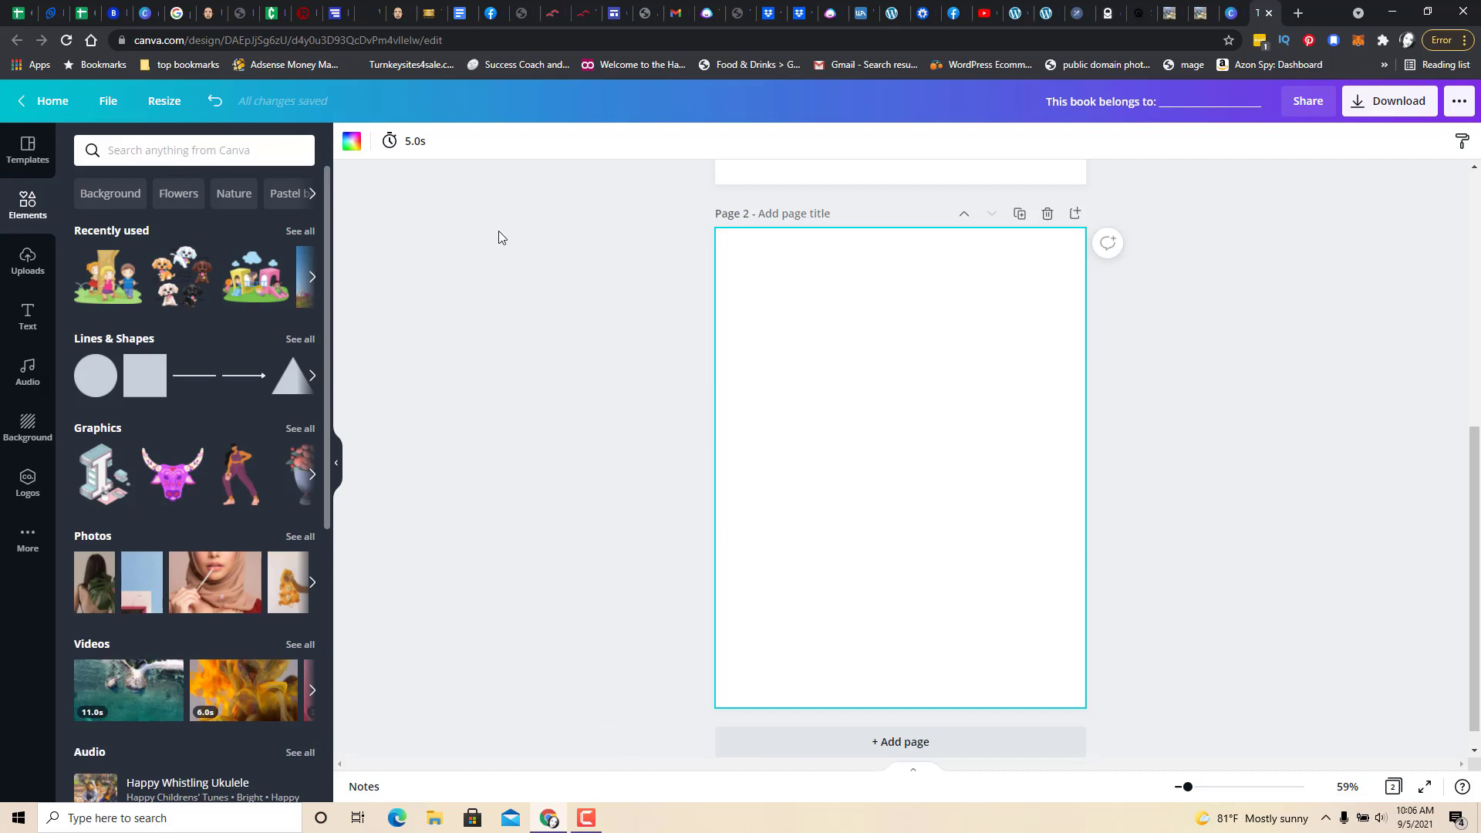
pyautogui.click(245, 286)
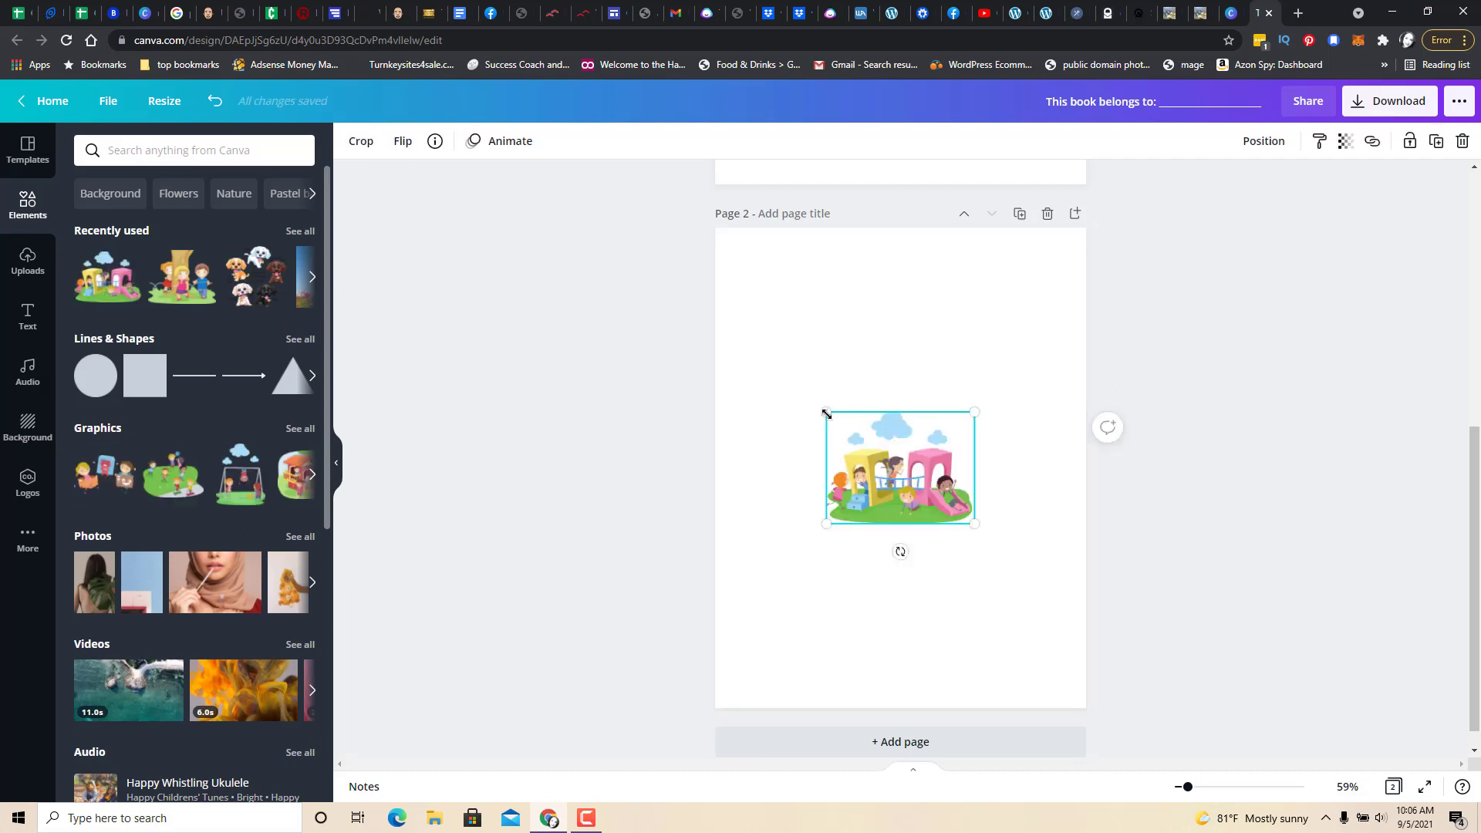
pyautogui.moveTo(819, 405); pyautogui.dragTo(778, 346)
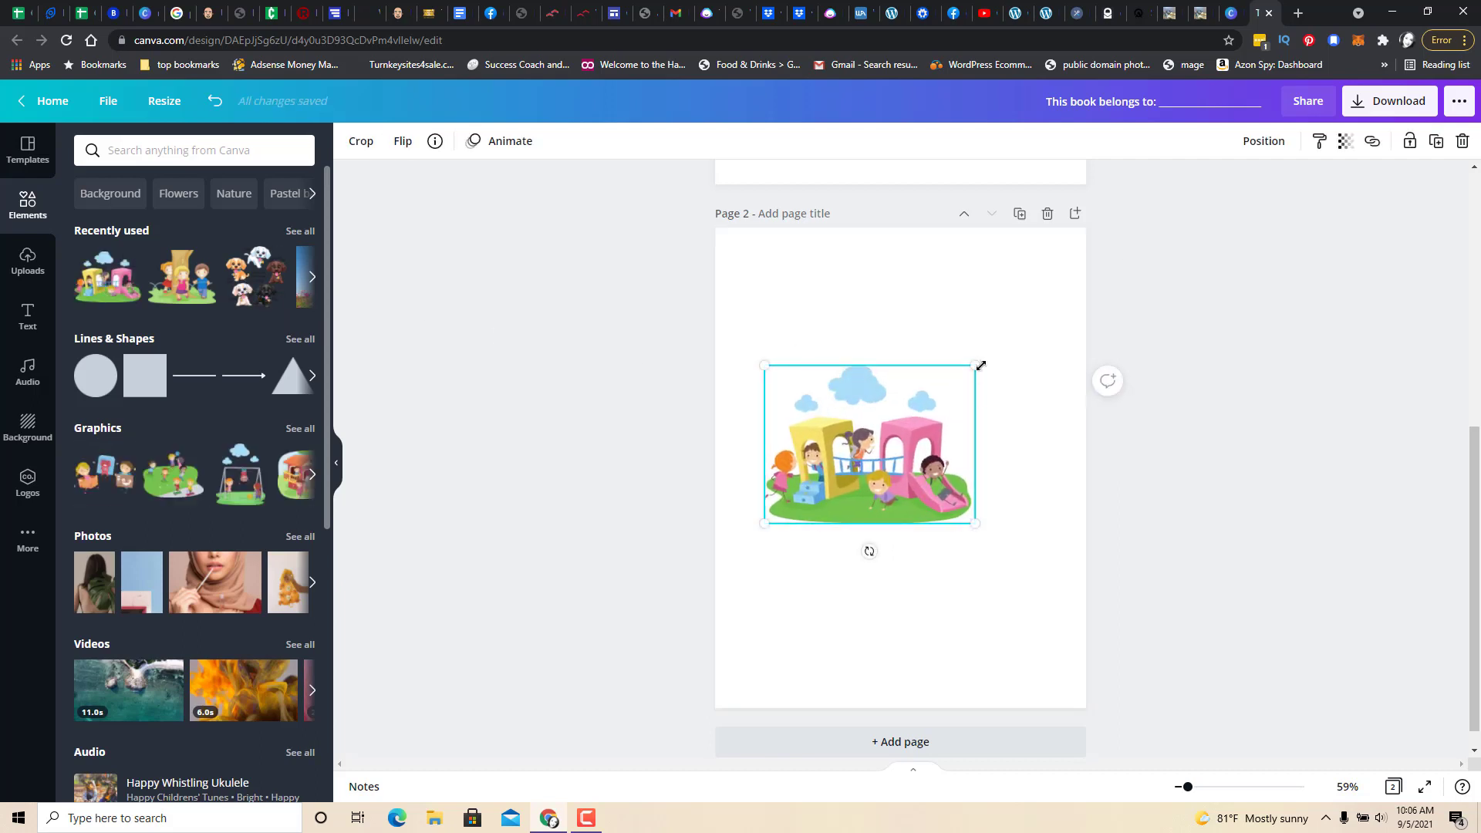
pyautogui.moveTo(975, 365); pyautogui.dragTo(1039, 316)
pyautogui.click(925, 599)
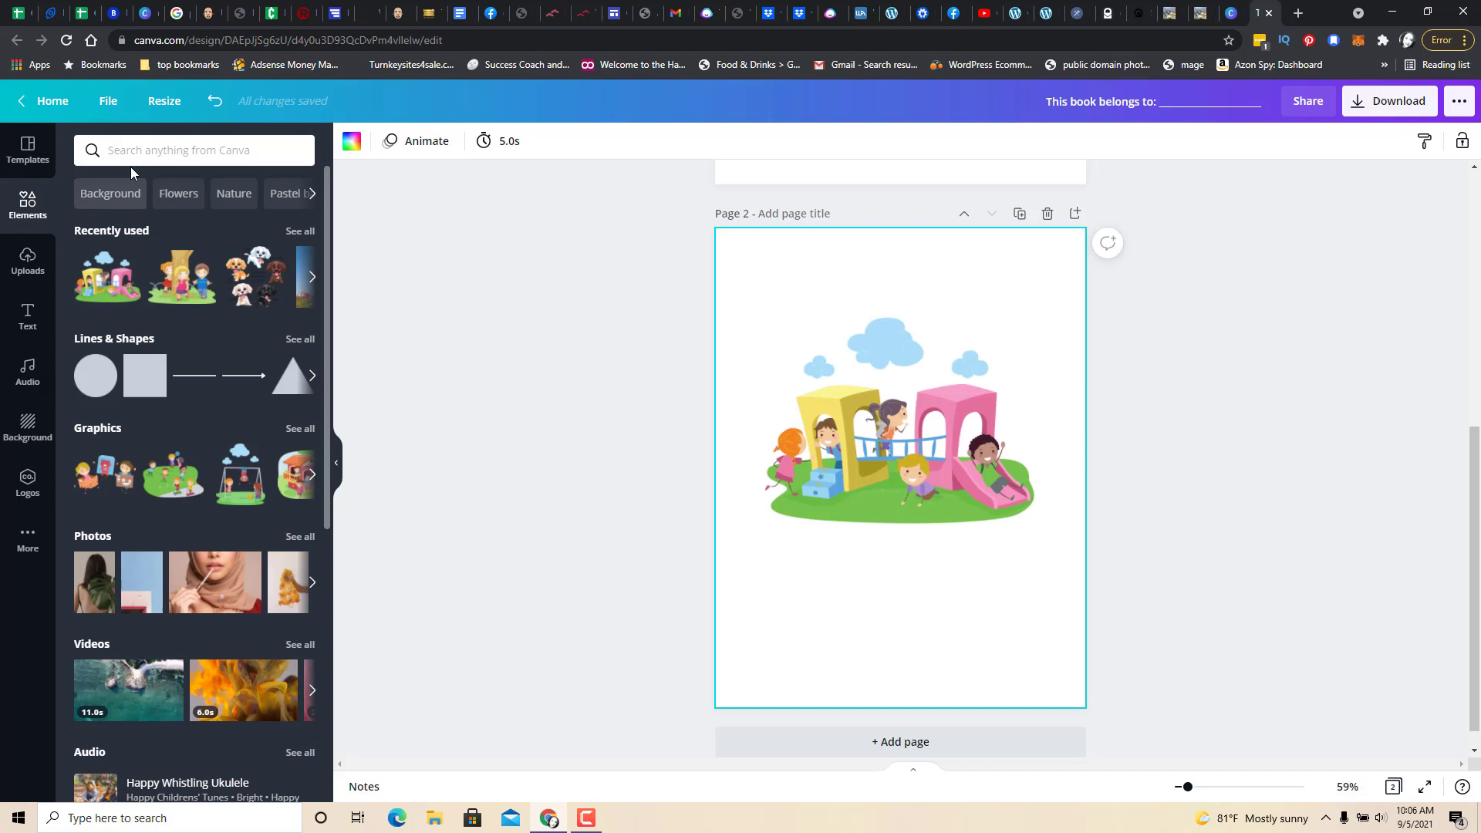
# Add the puppies graphic and move it down in front of the playground
pyautogui.click(240, 269)
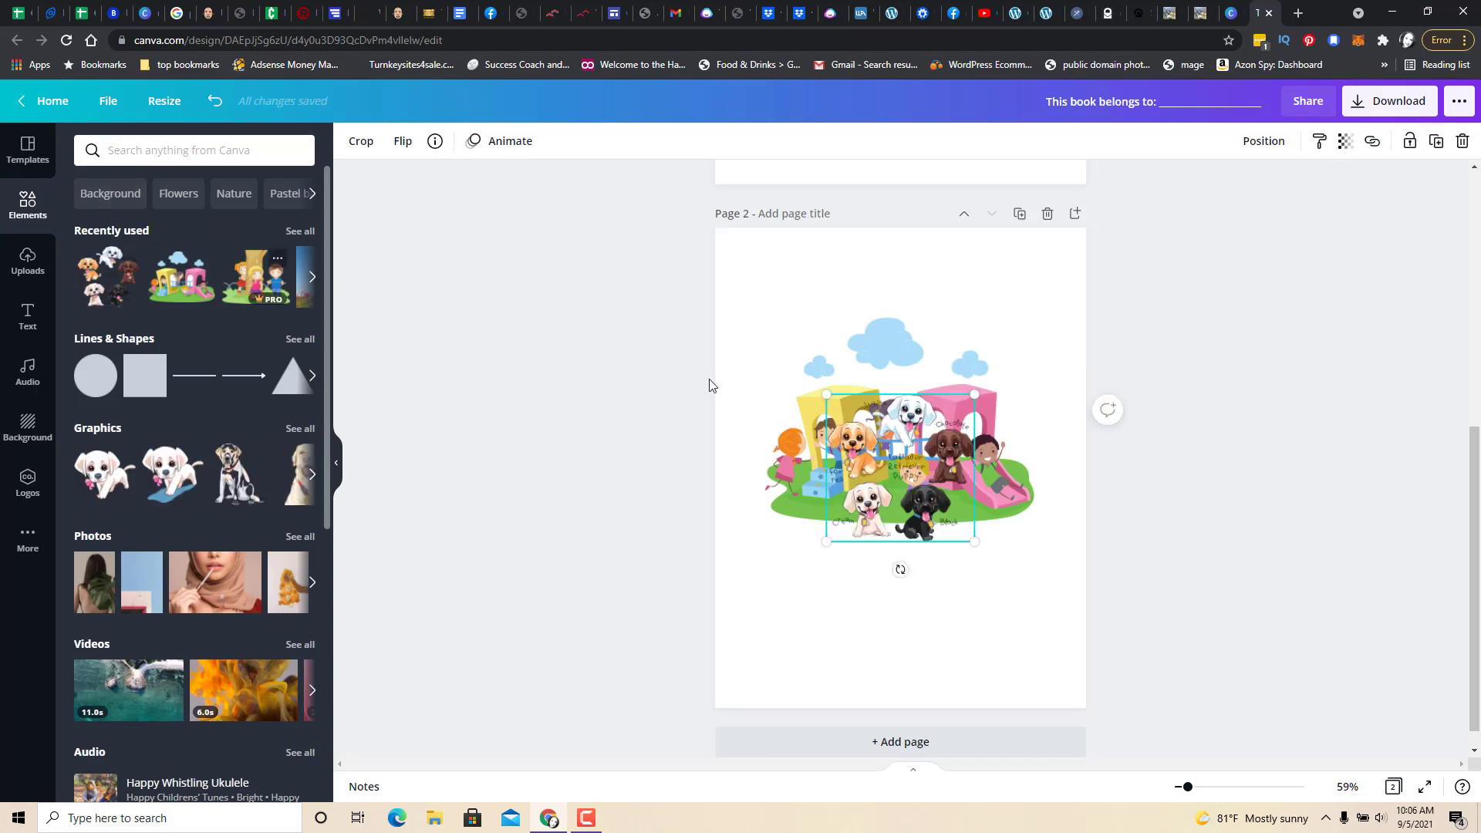
pyautogui.moveTo(910, 458); pyautogui.dragTo(896, 520)
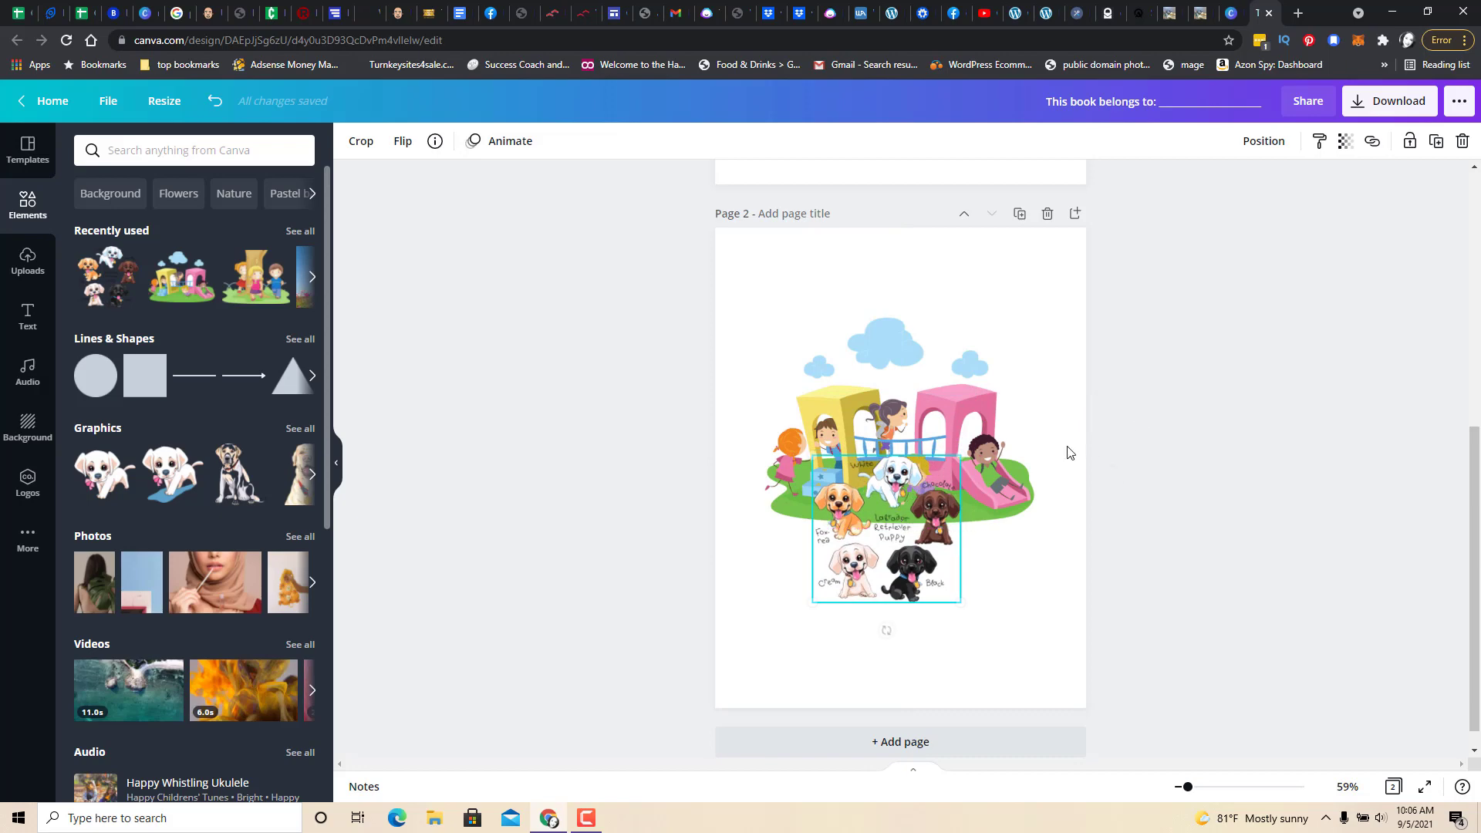
pyautogui.click(1280, 350)
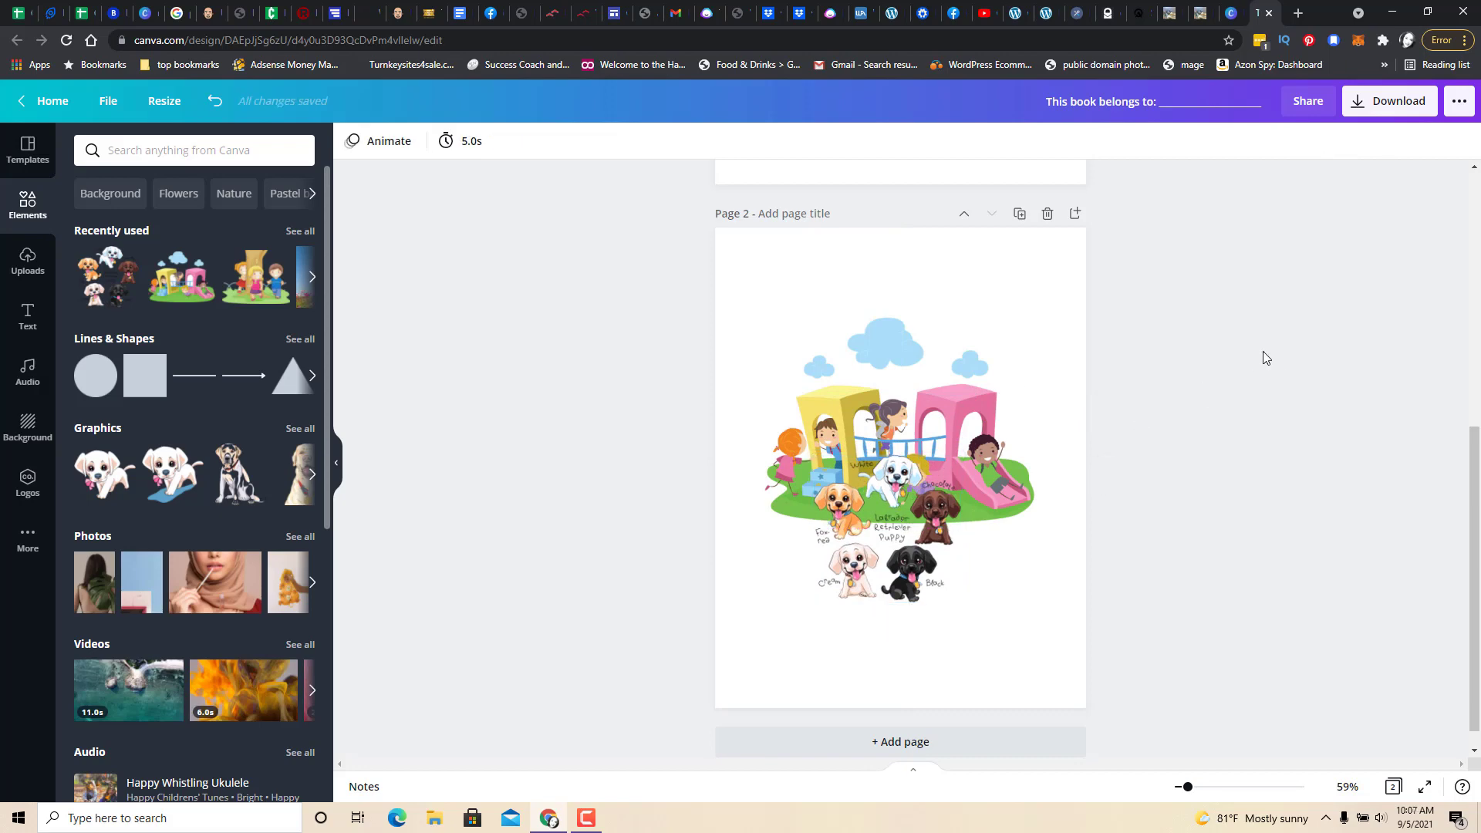
# Add a subheading text box and move it to the top of page 2 above the picture
pyautogui.click(26, 316)
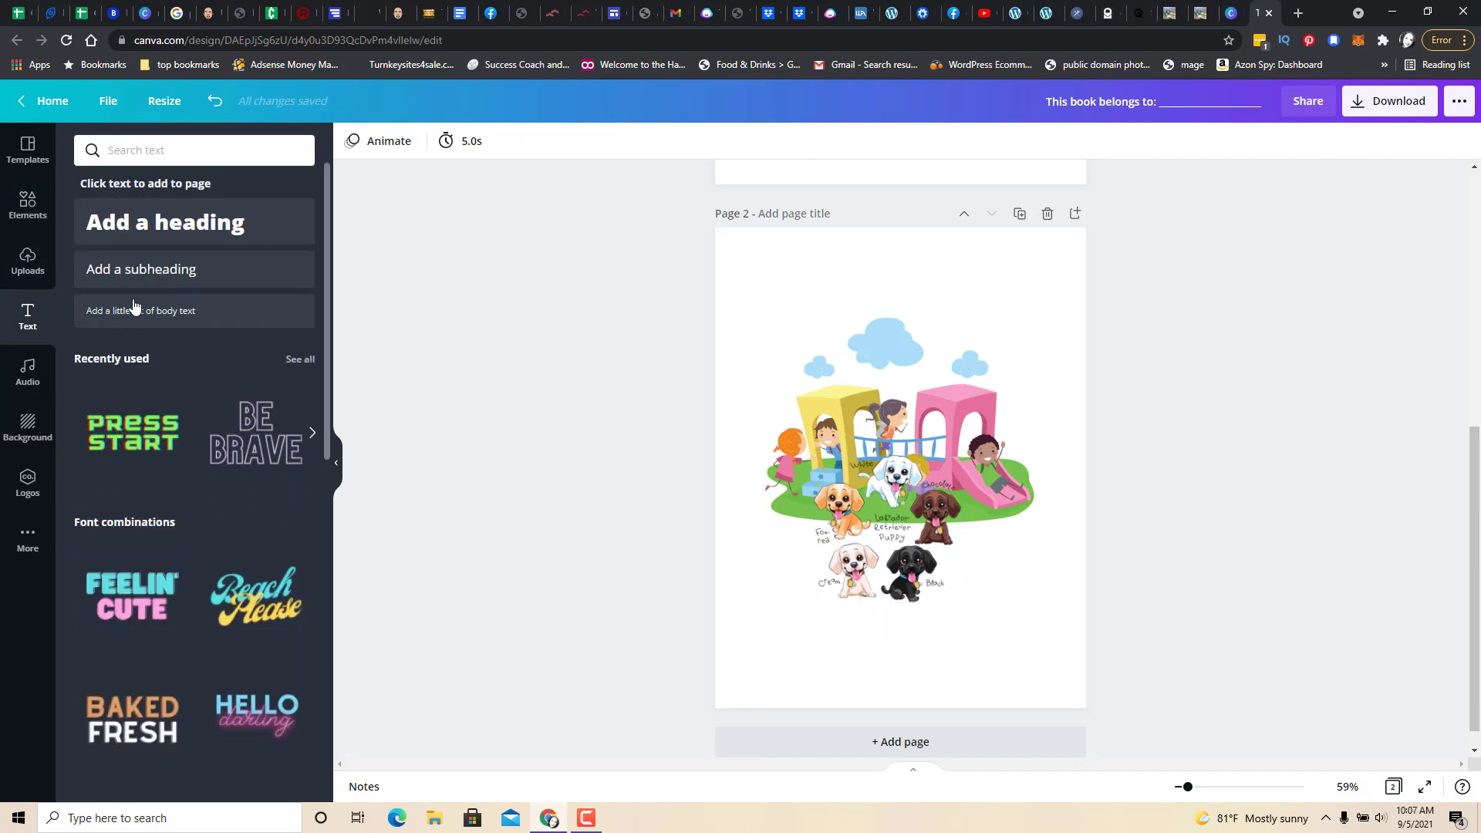
pyautogui.click(149, 277)
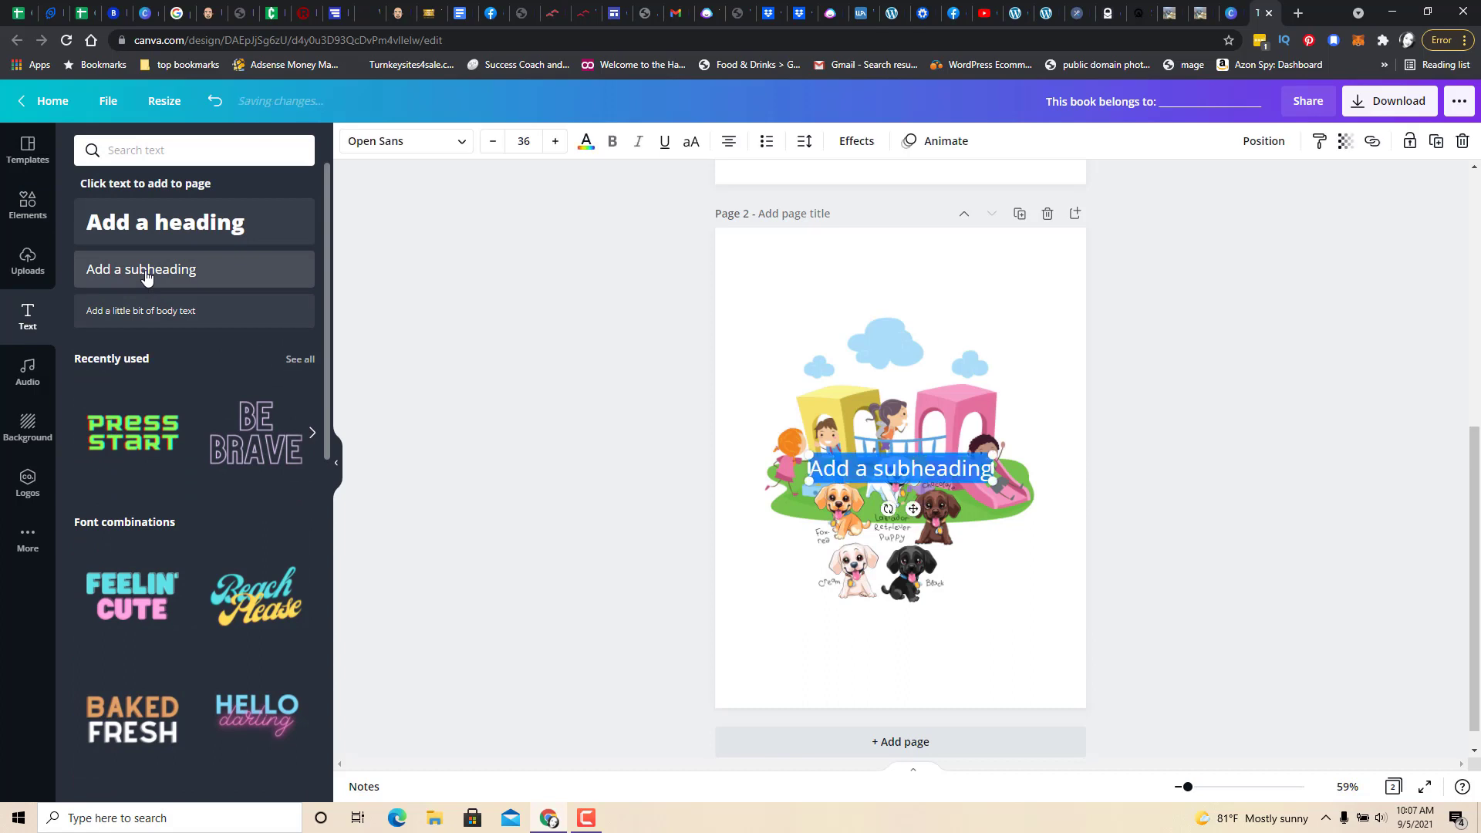
pyautogui.click(1224, 586)
pyautogui.moveTo(975, 479); pyautogui.dragTo(925, 261)
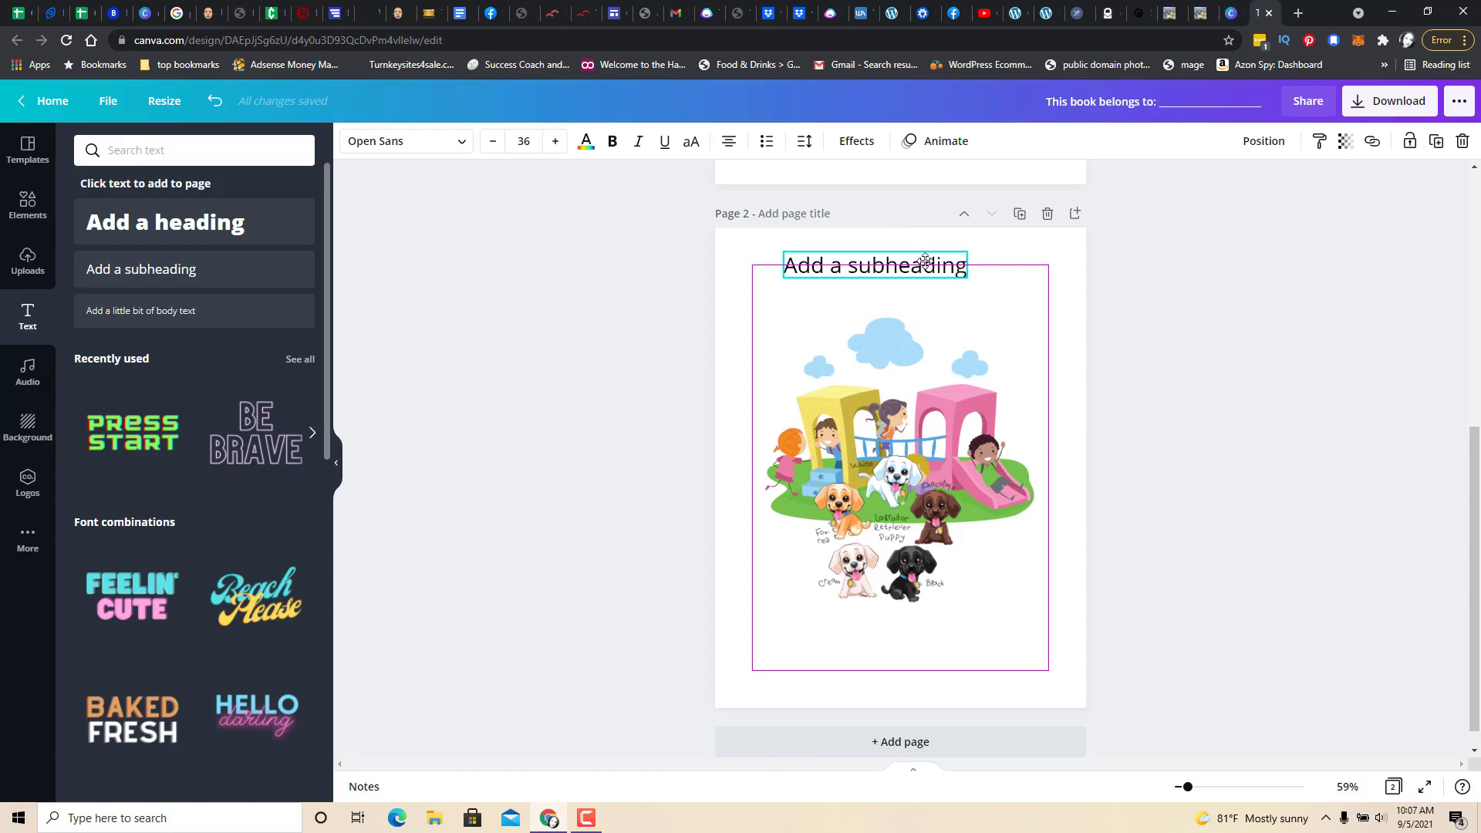
pyautogui.moveTo(926, 261); pyautogui.dragTo(909, 284)
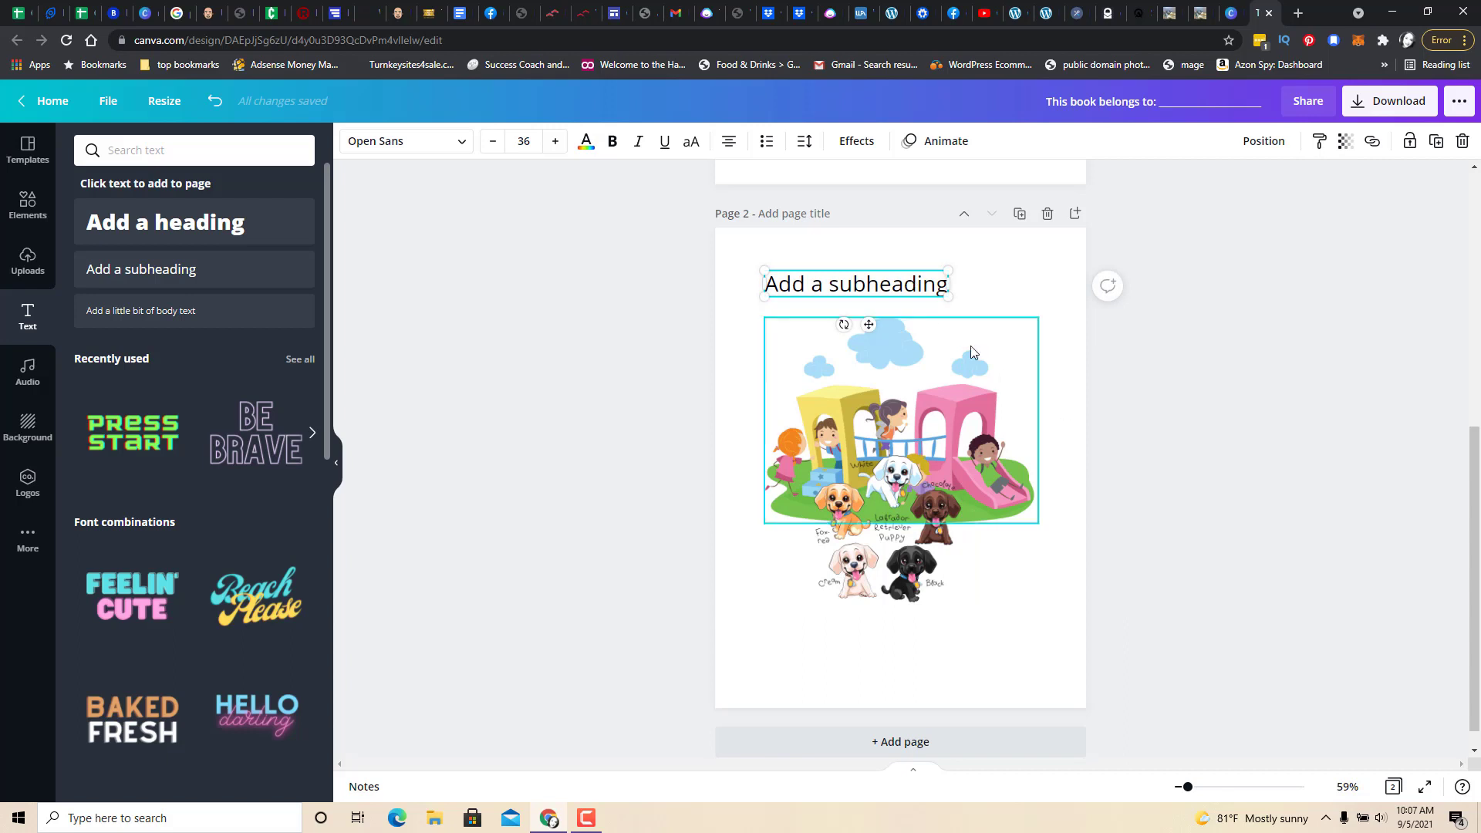
# Replace the placeholder with 'Playgrounds are a lot of fun for kids and puppies.' and centre it
pyautogui.doubleClick(933, 290)
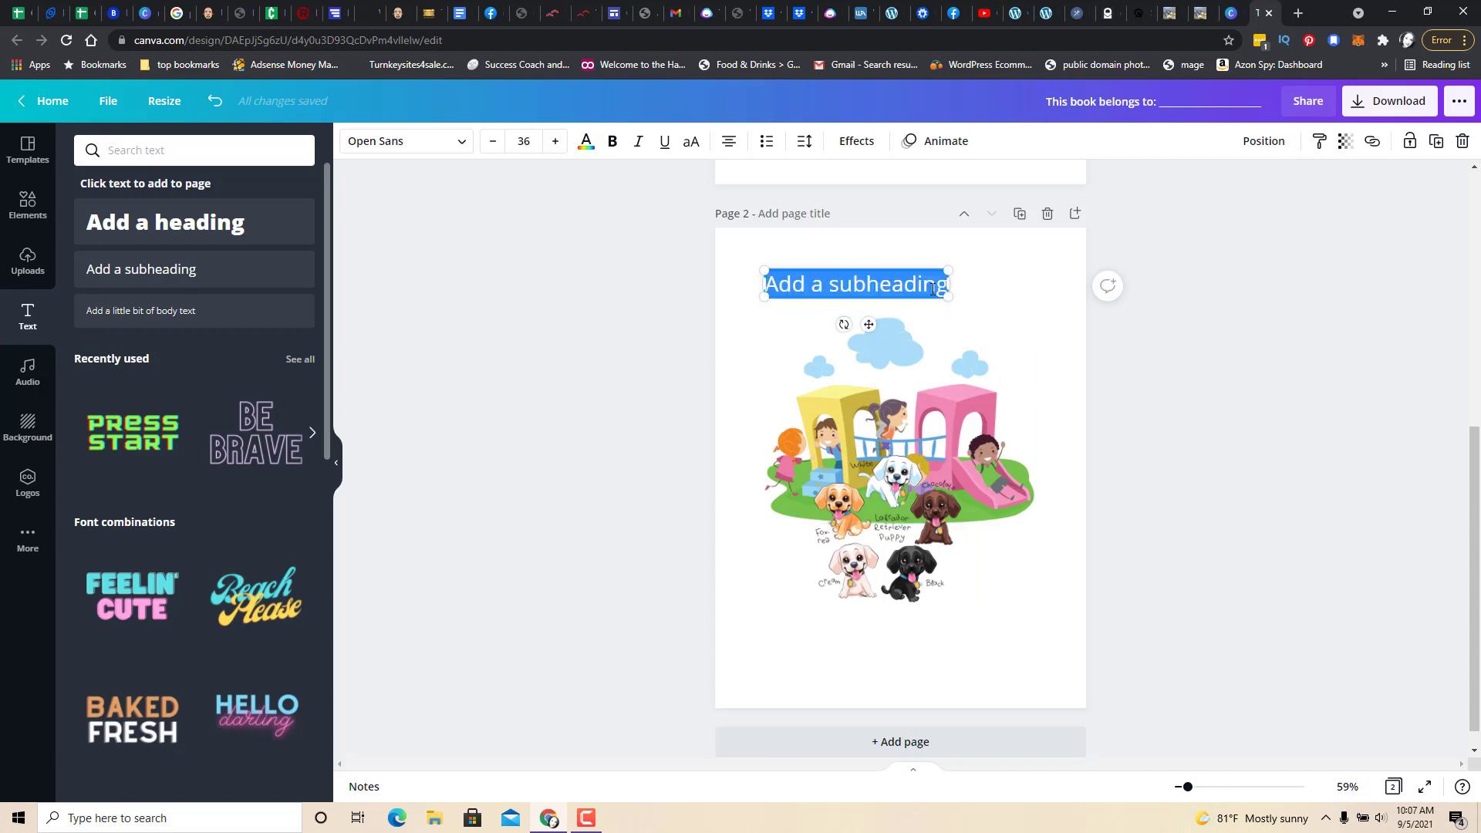
pyautogui.write('Playgrou')
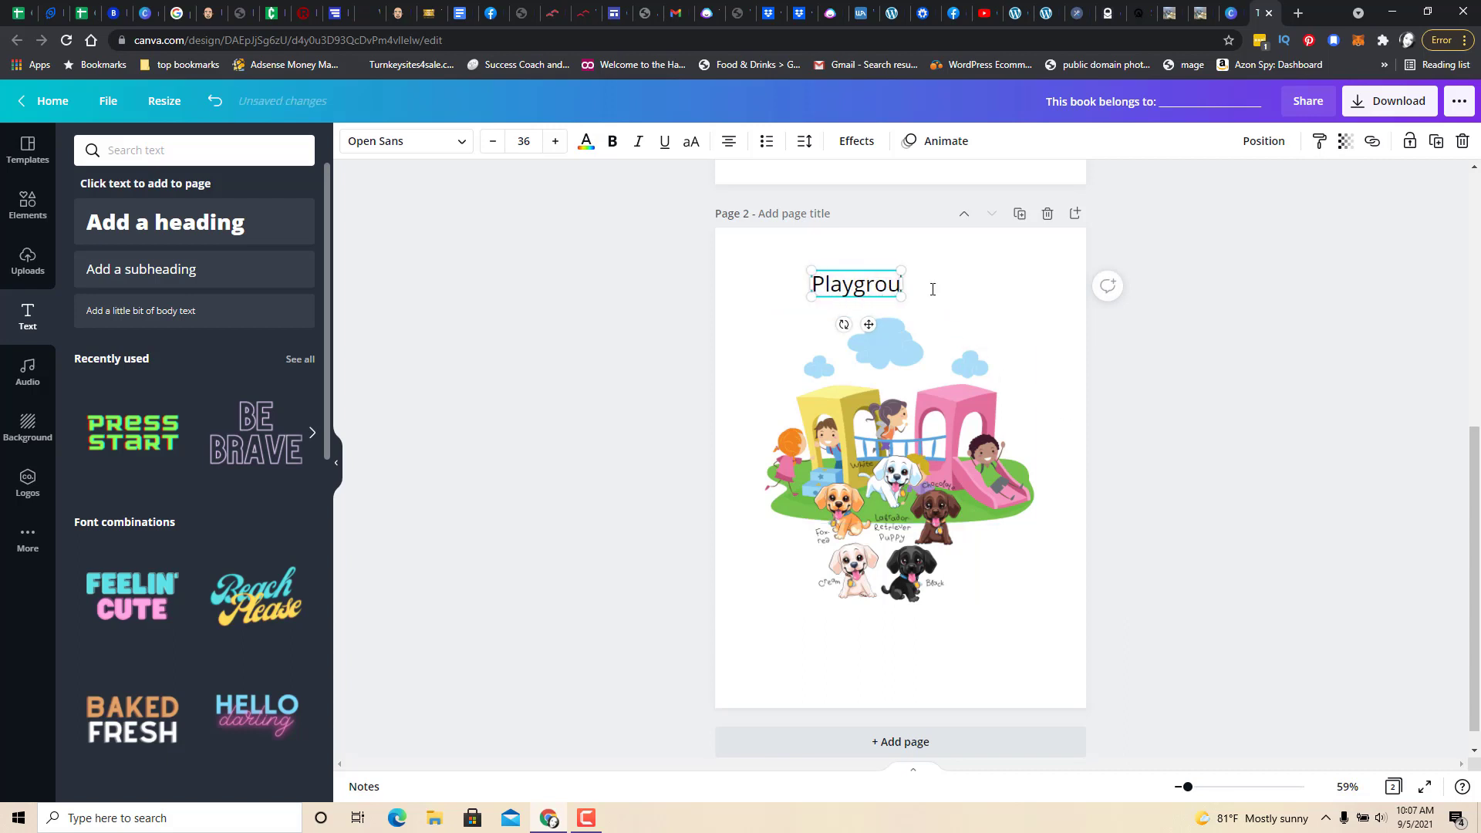
pyautogui.write('nds are a lot of u')
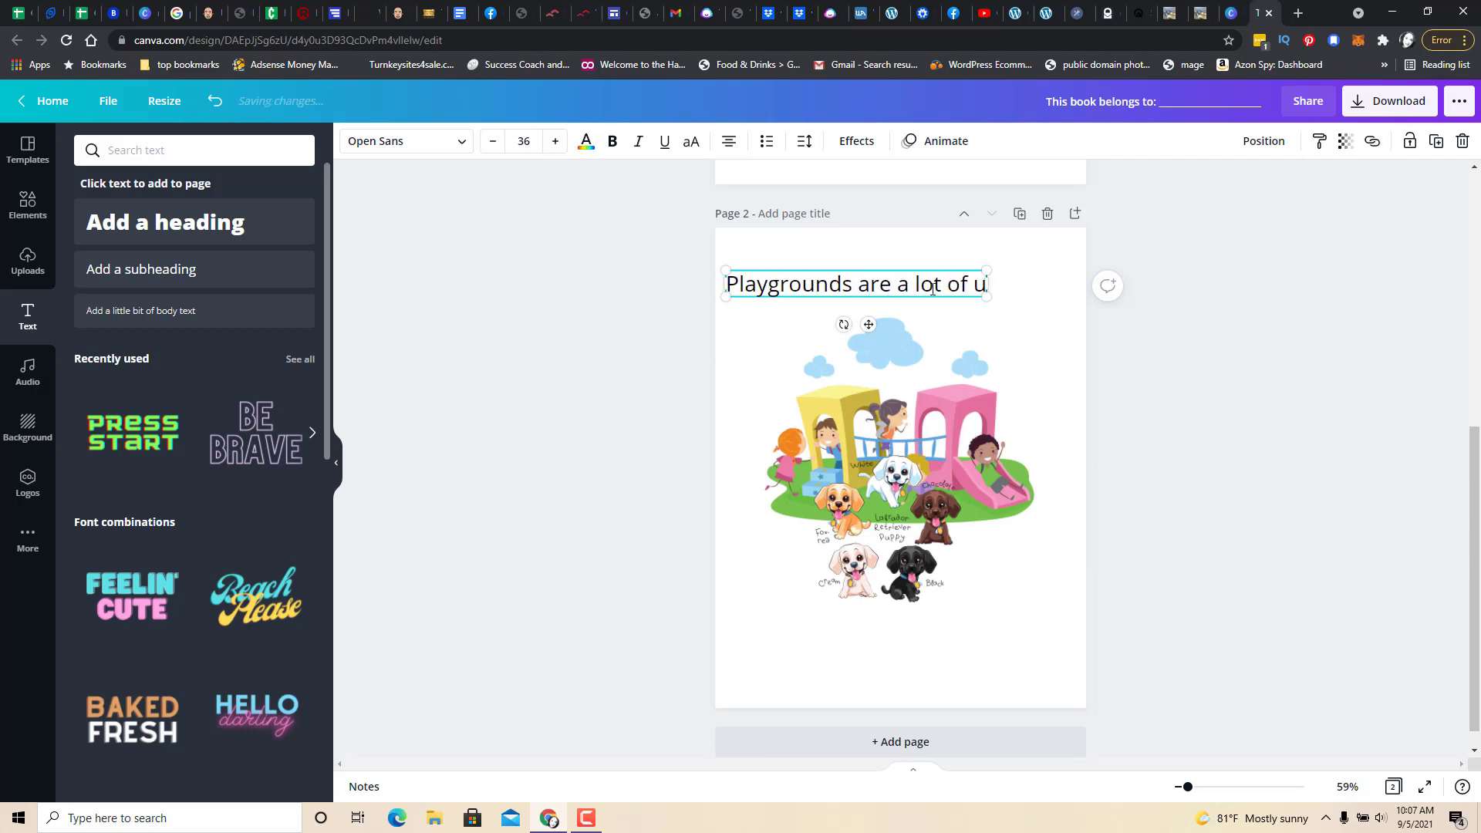
pyautogui.press('BackSpace')
pyautogui.write('fun')
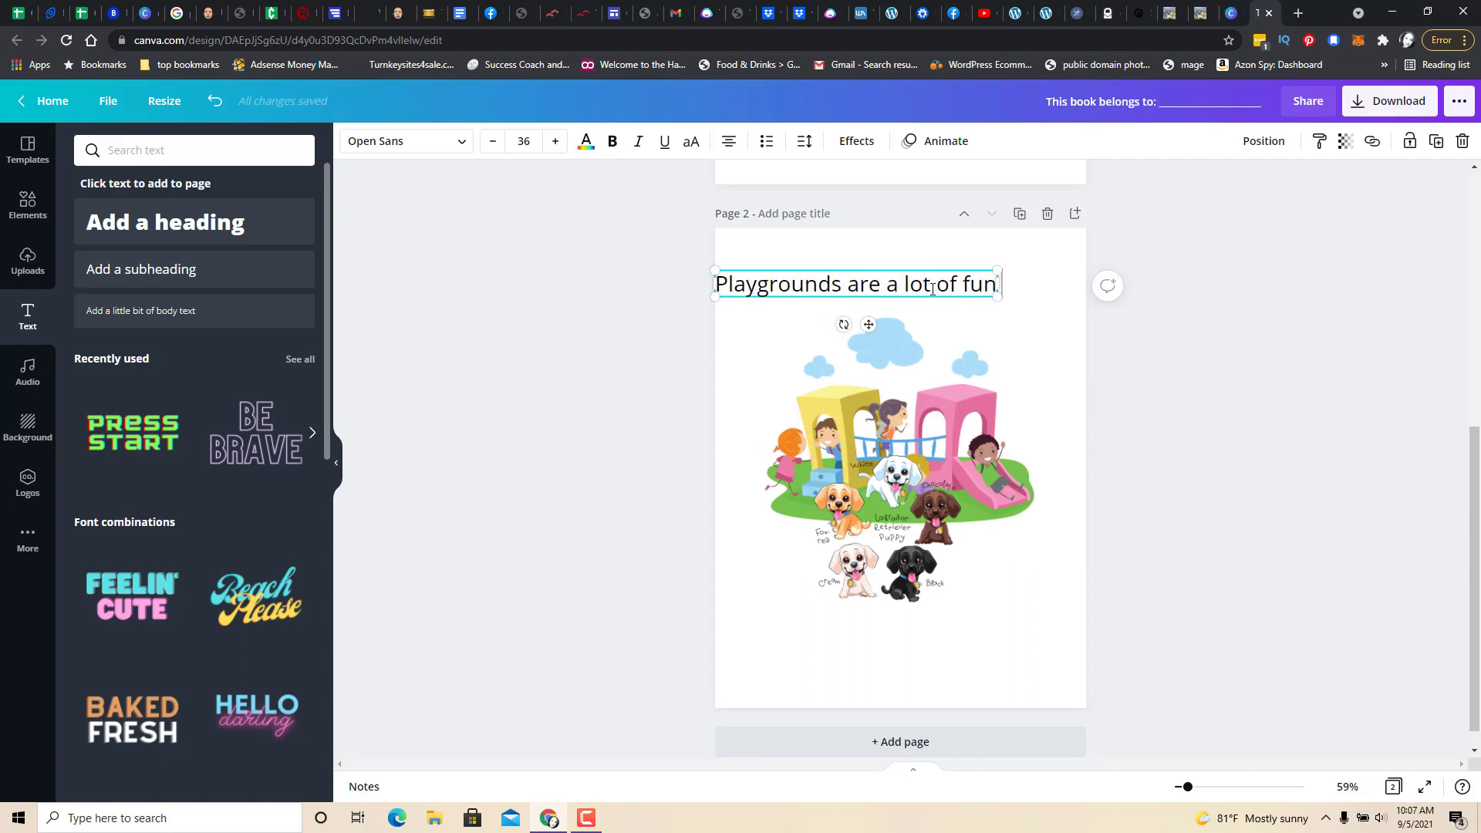
pyautogui.write(' for kids and pu')
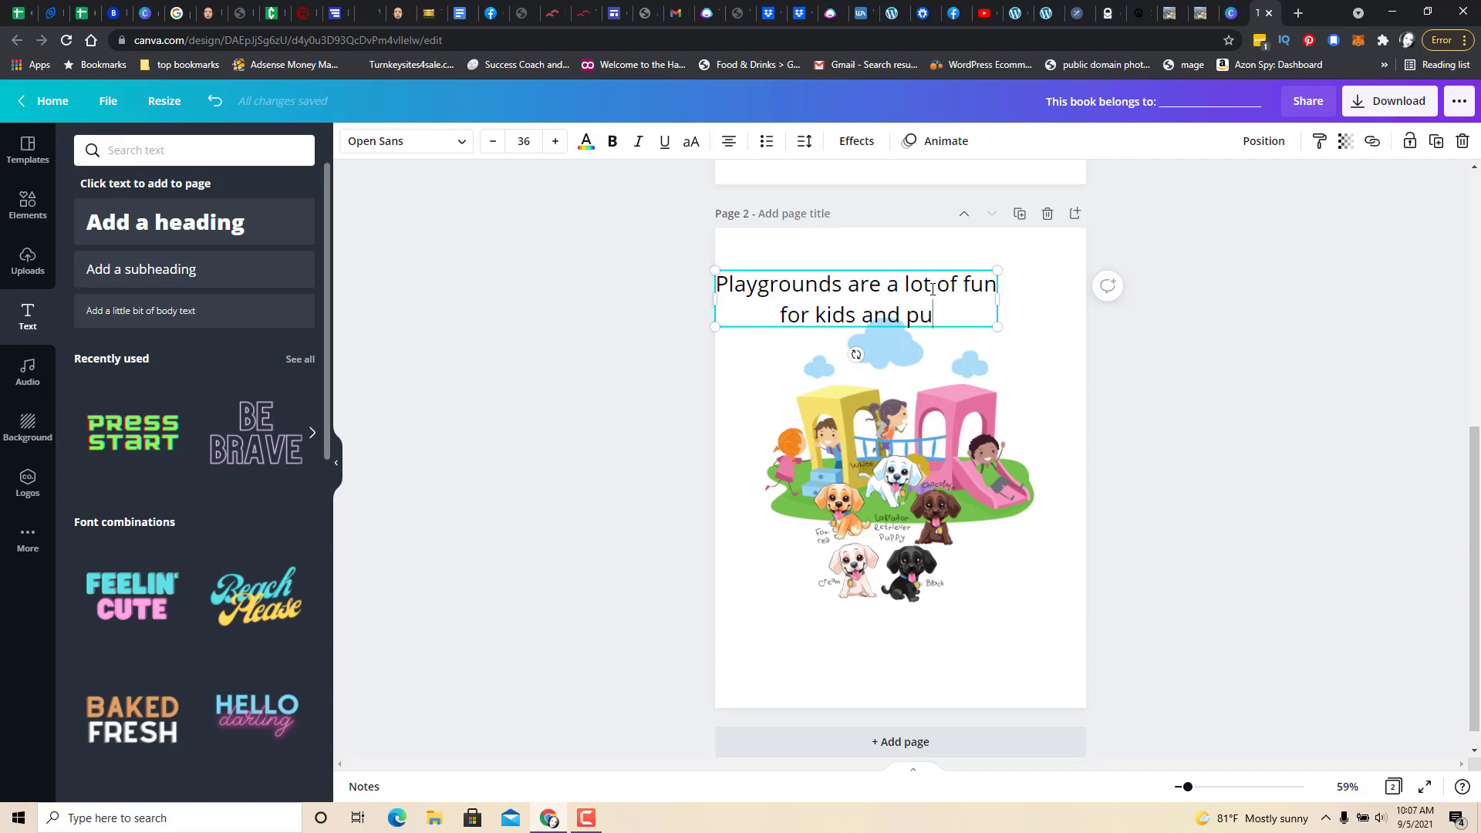
pyautogui.write('ppies.')
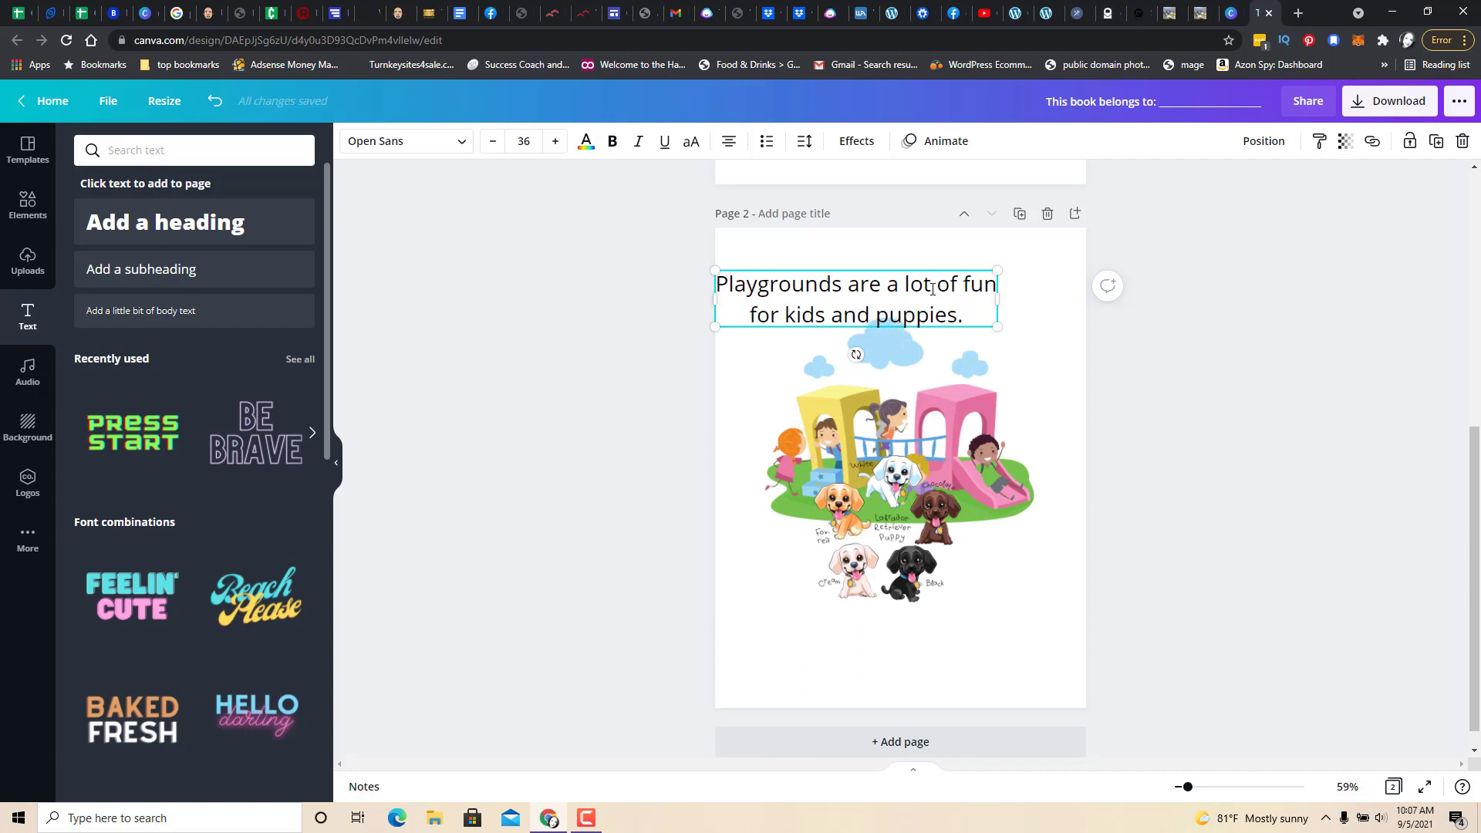
pyautogui.click(1157, 439)
pyautogui.moveTo(848, 288); pyautogui.dragTo(880, 280)
# Copy page 2 to a new page 3 and rewrite its caption as 'Children have fun sliding down slides.'
pyautogui.click(1168, 334)
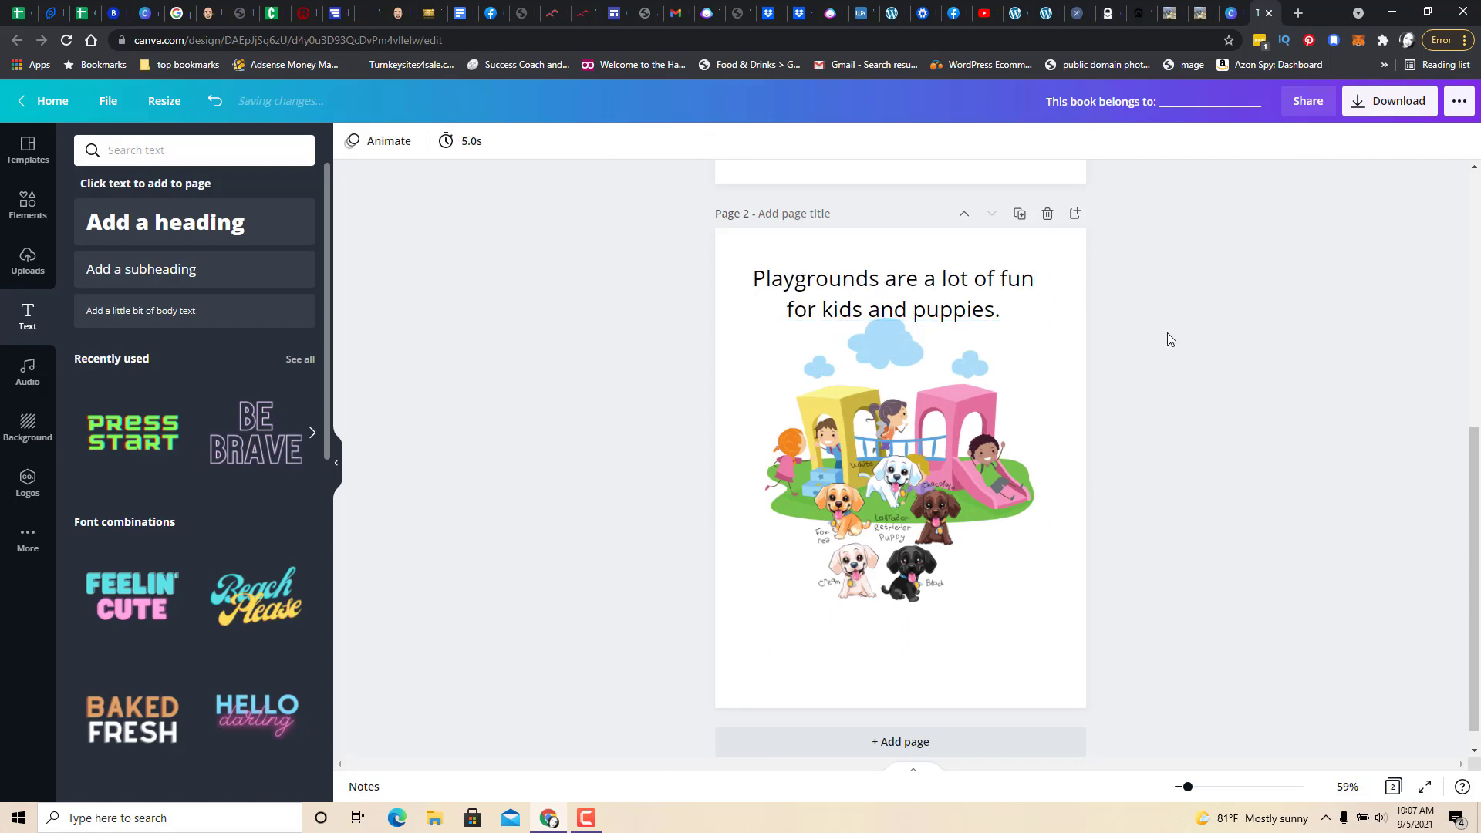
pyautogui.click(1020, 215)
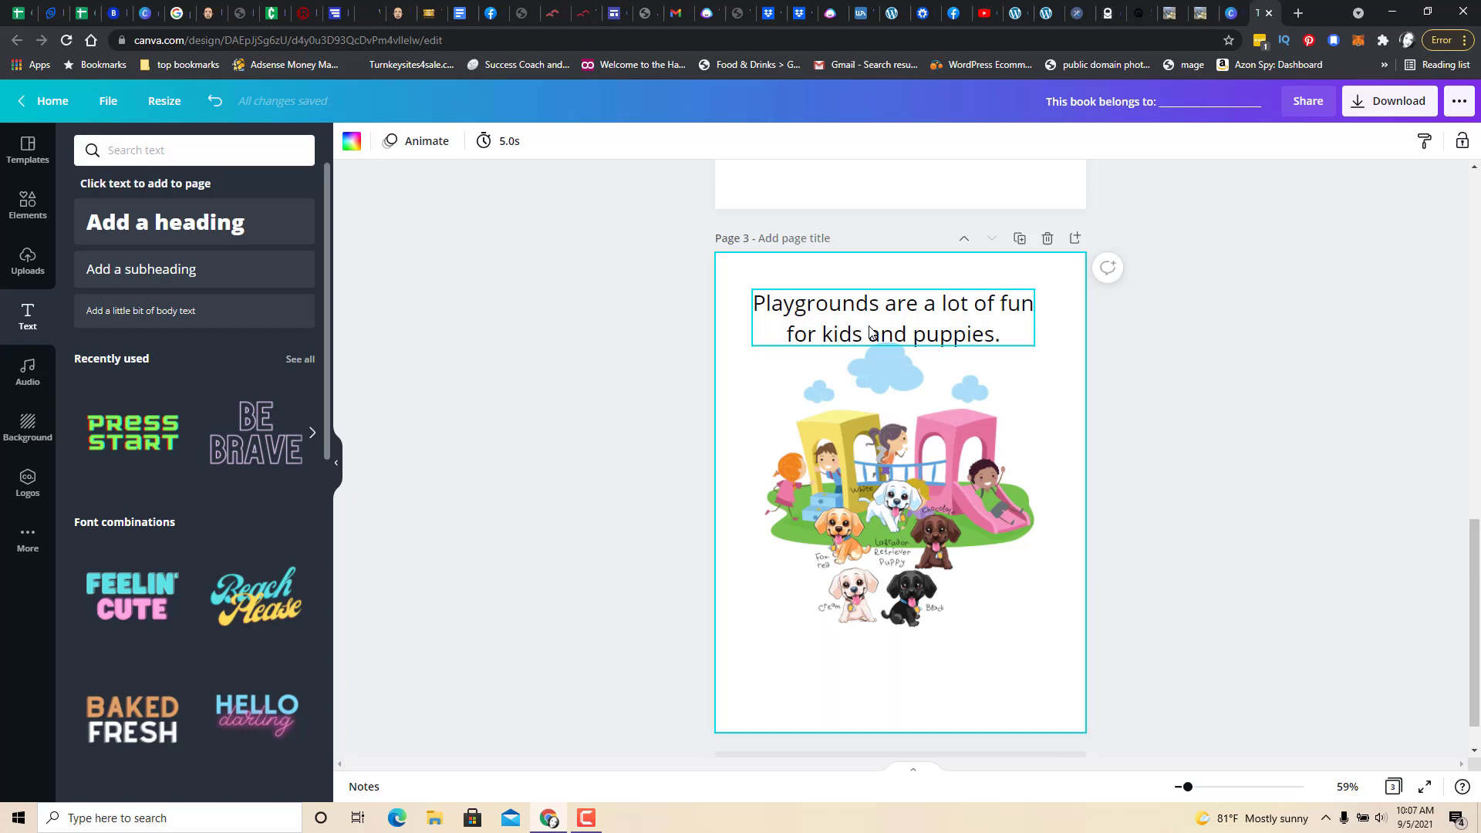
pyautogui.click(1005, 341)
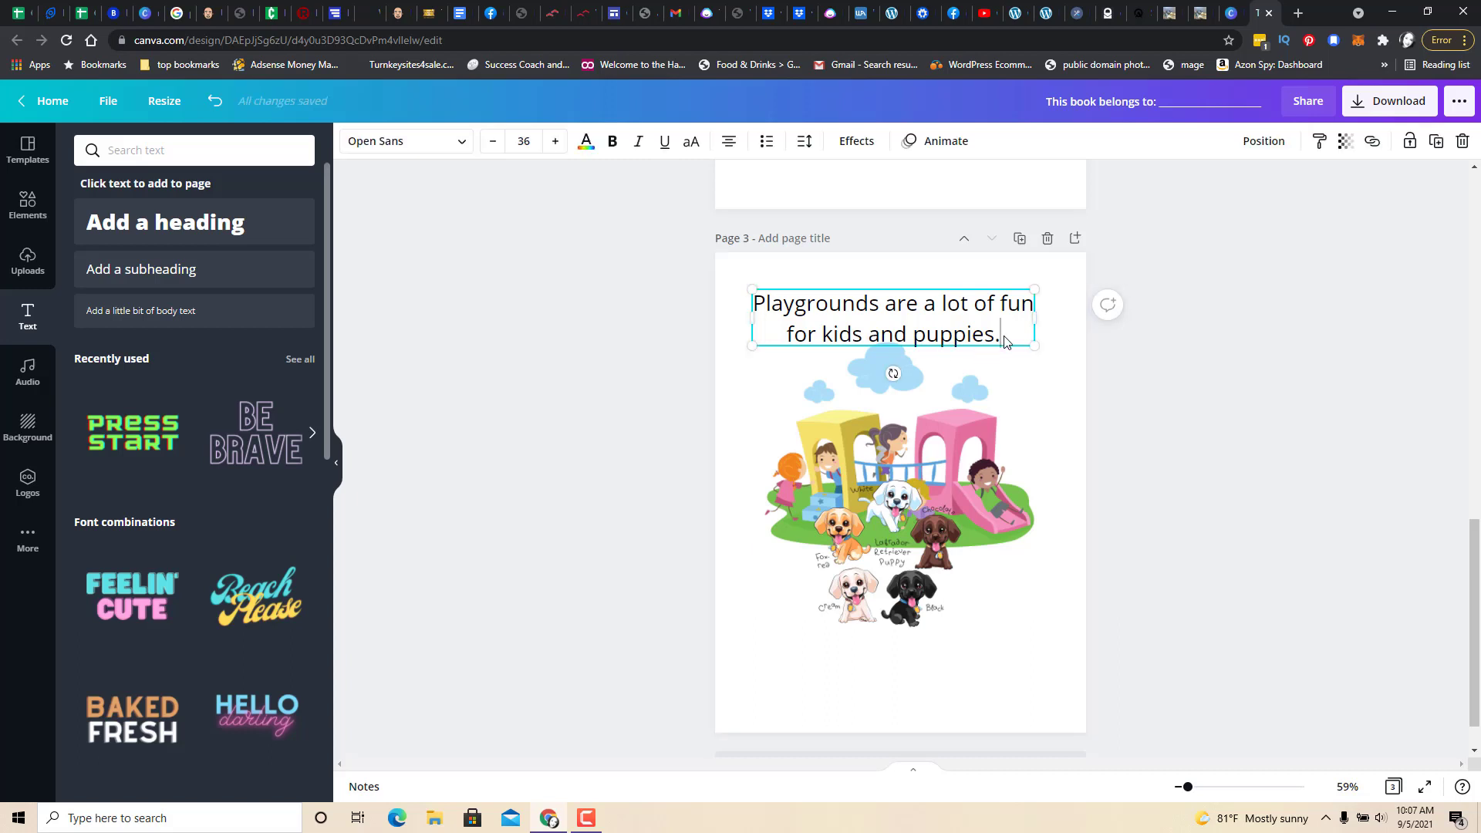
pyautogui.moveTo(1005, 337); pyautogui.dragTo(750, 314)
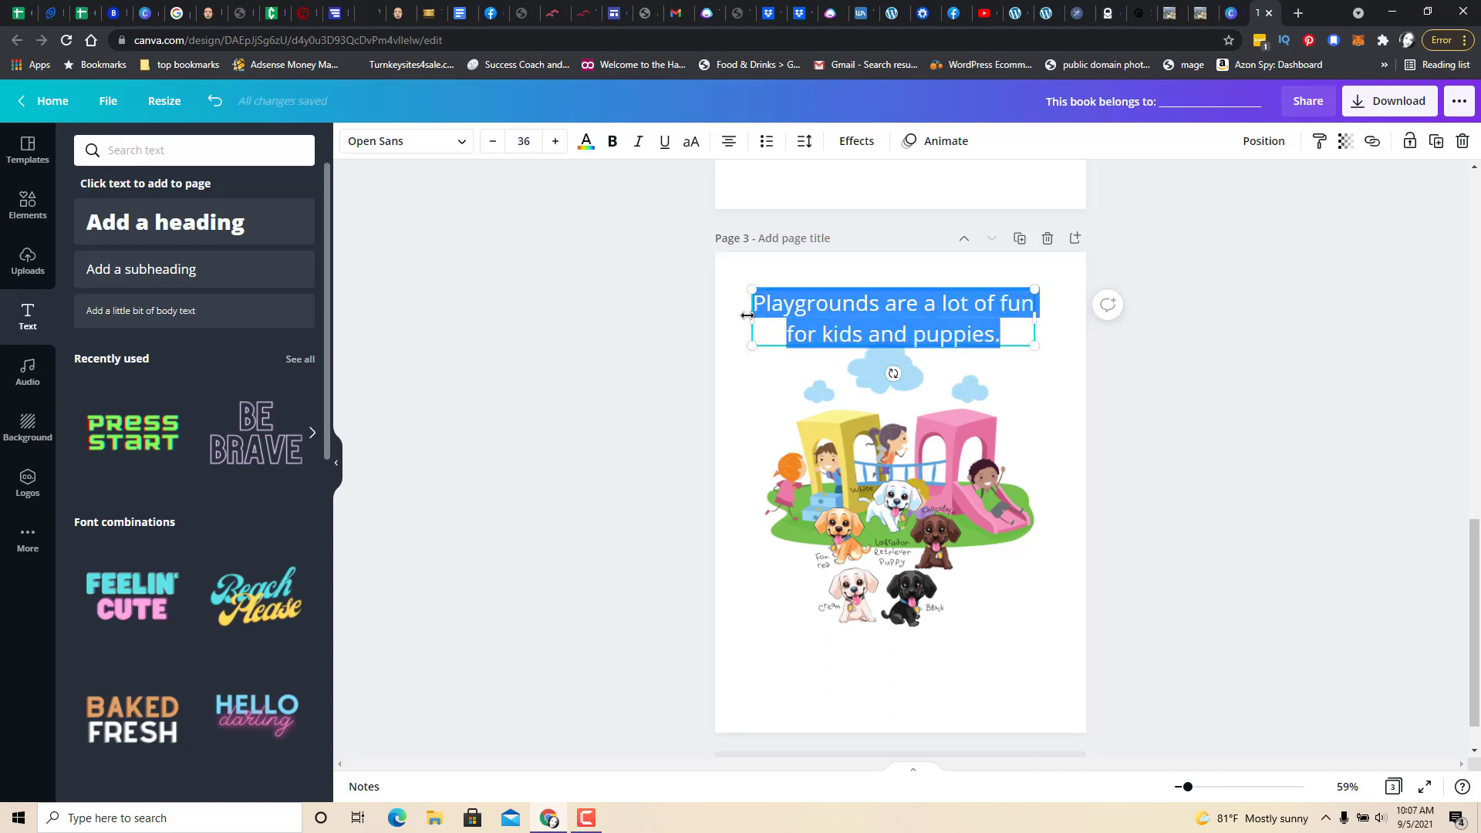
pyautogui.write('Children')
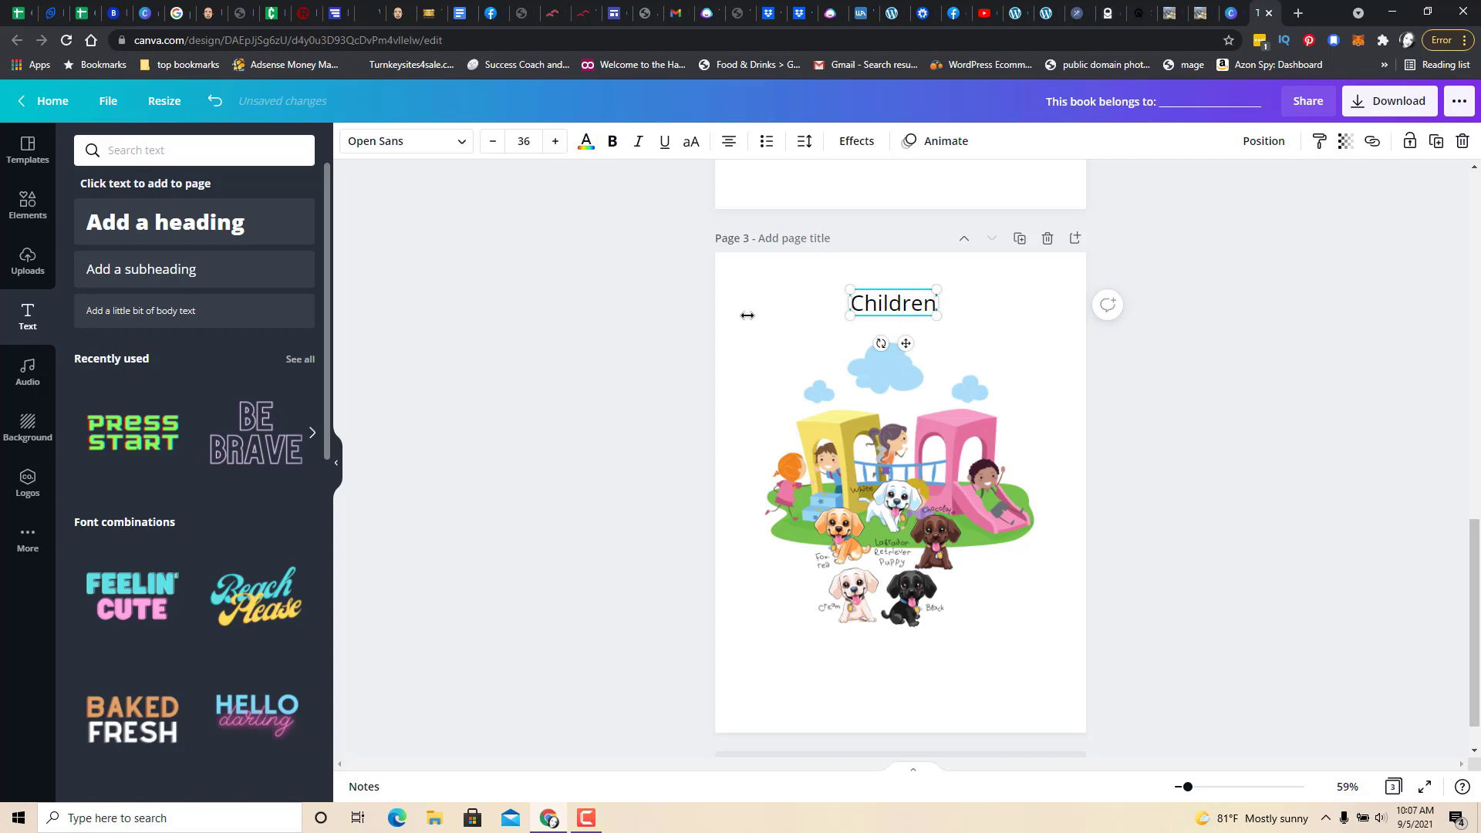
pyautogui.write(' have fun')
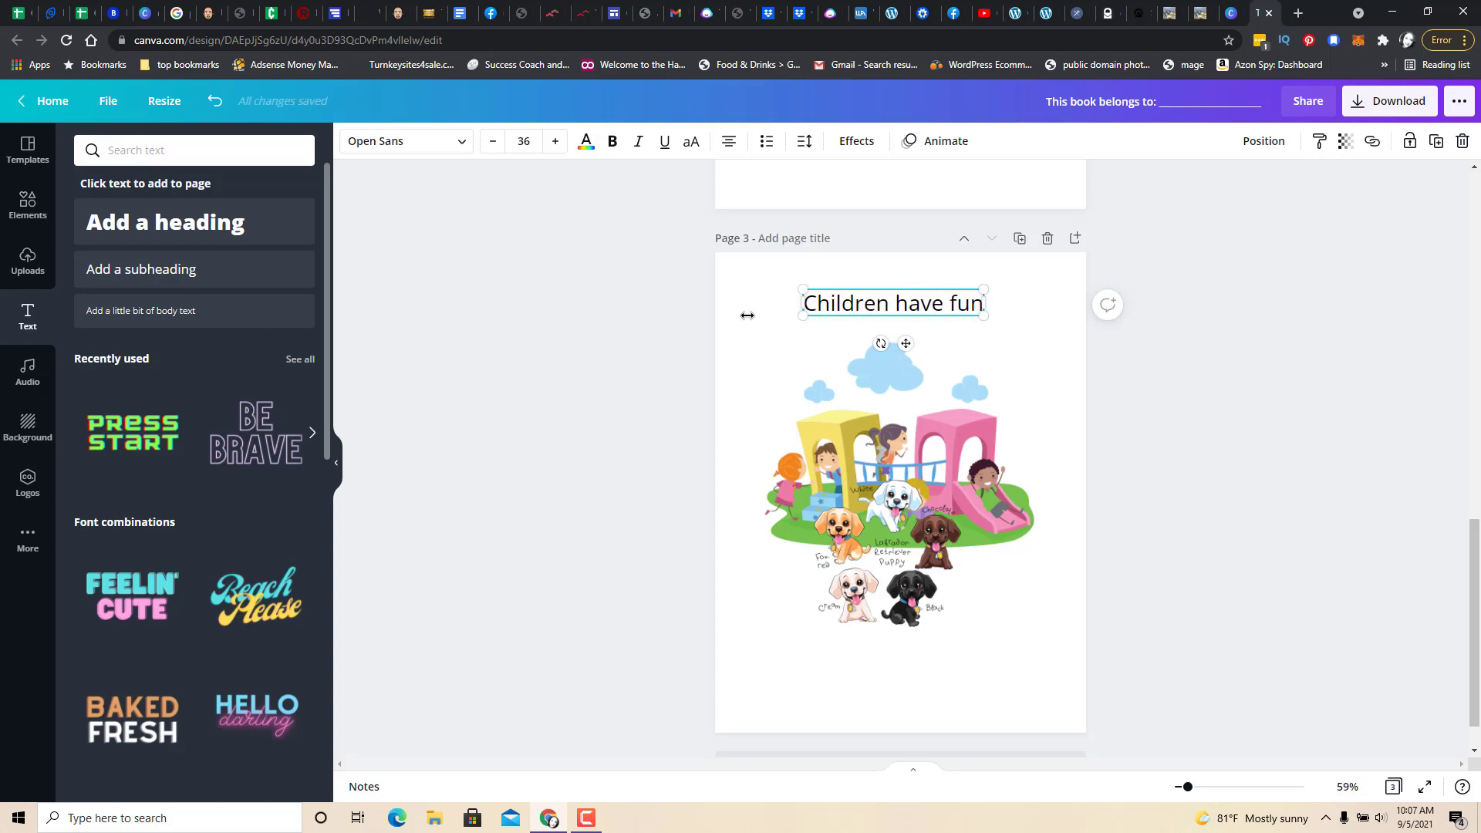
pyautogui.write(' sliding')
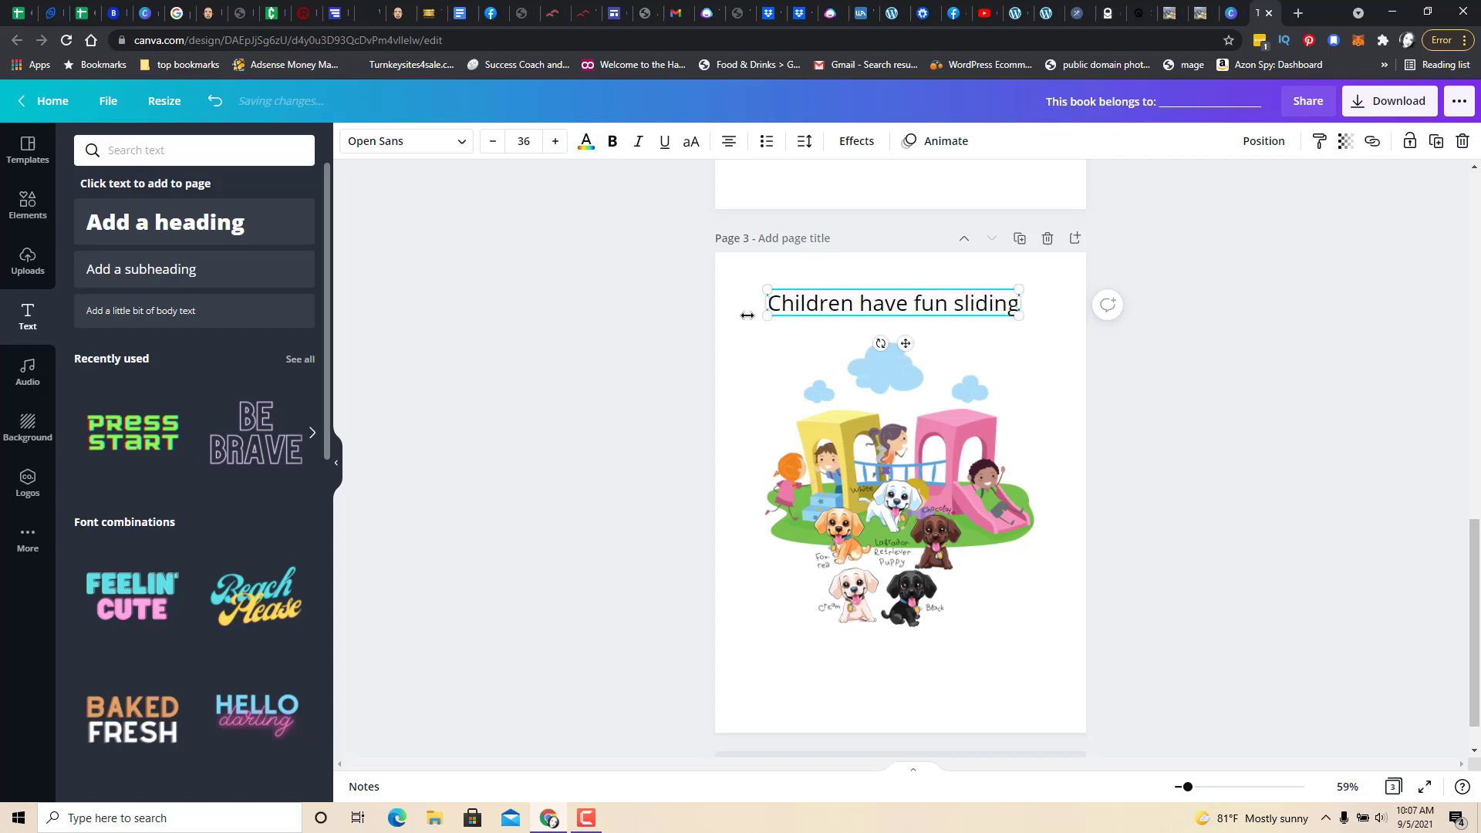
pyautogui.write(' down slides.')
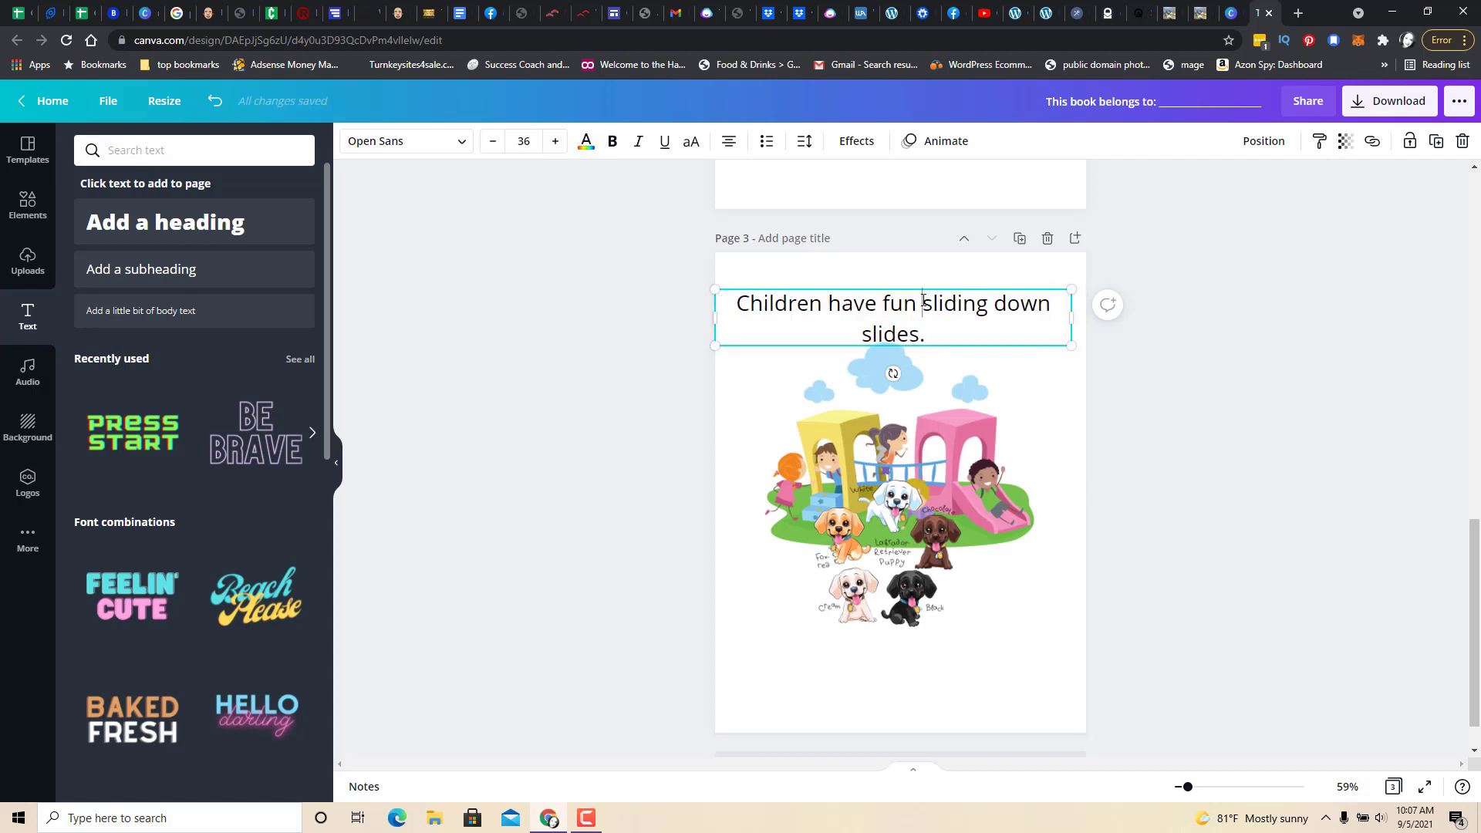
pyautogui.click(1250, 459)
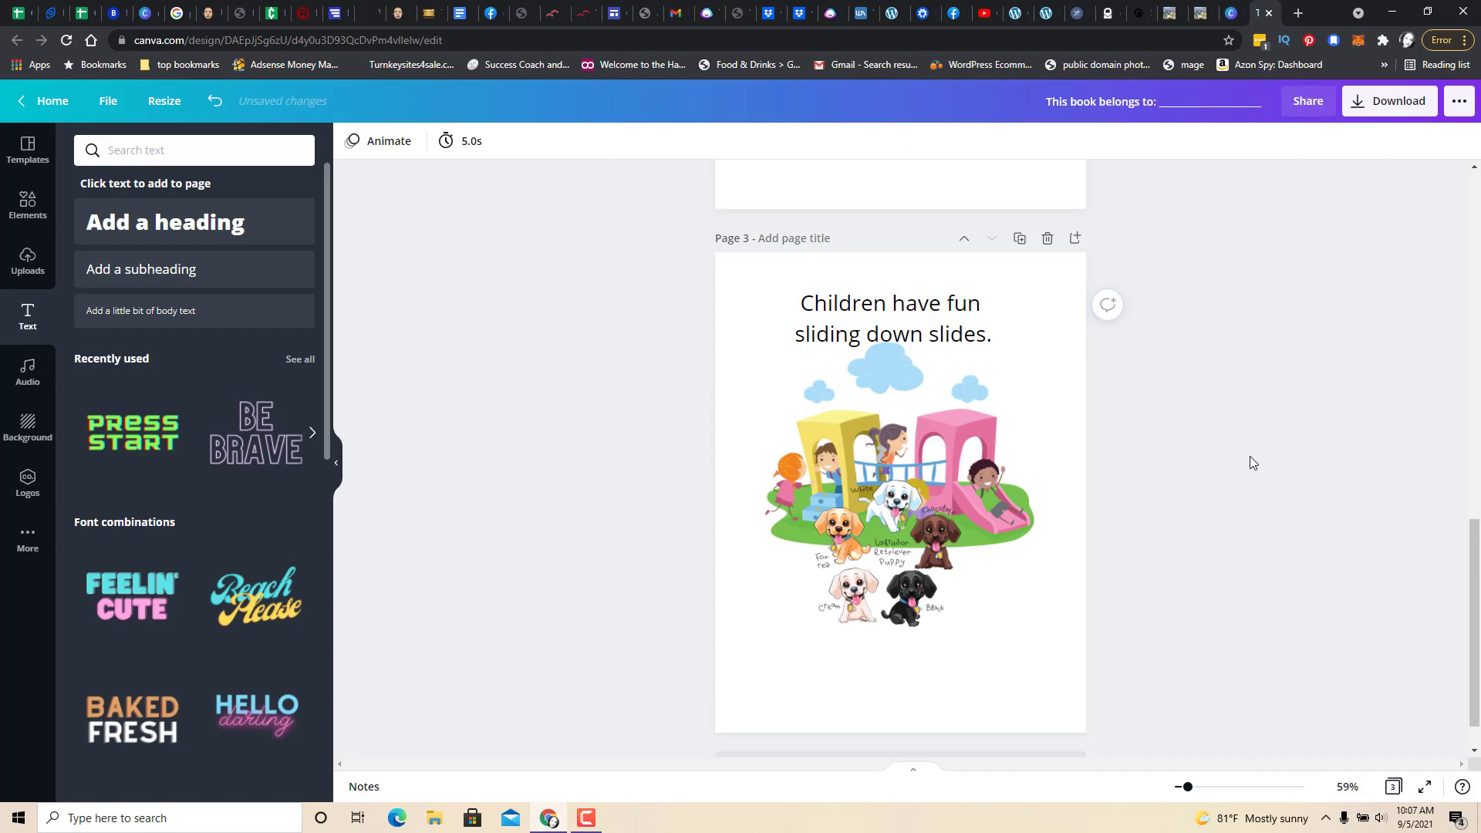
# Delete the playground and puppies pictures from page 3
pyautogui.click(971, 497)
pyautogui.press('Delete')
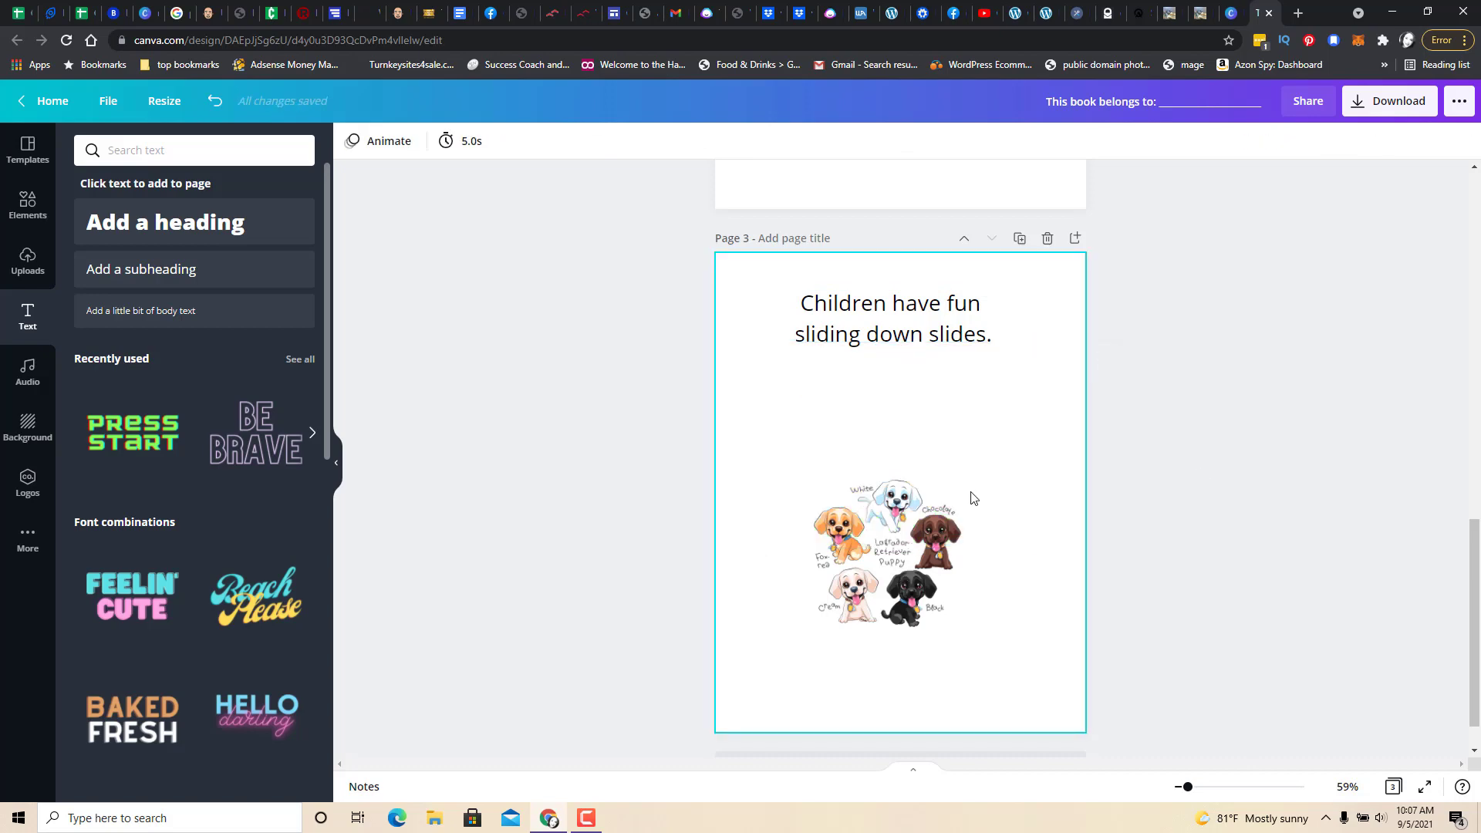
pyautogui.click(914, 569)
pyautogui.press('Delete')
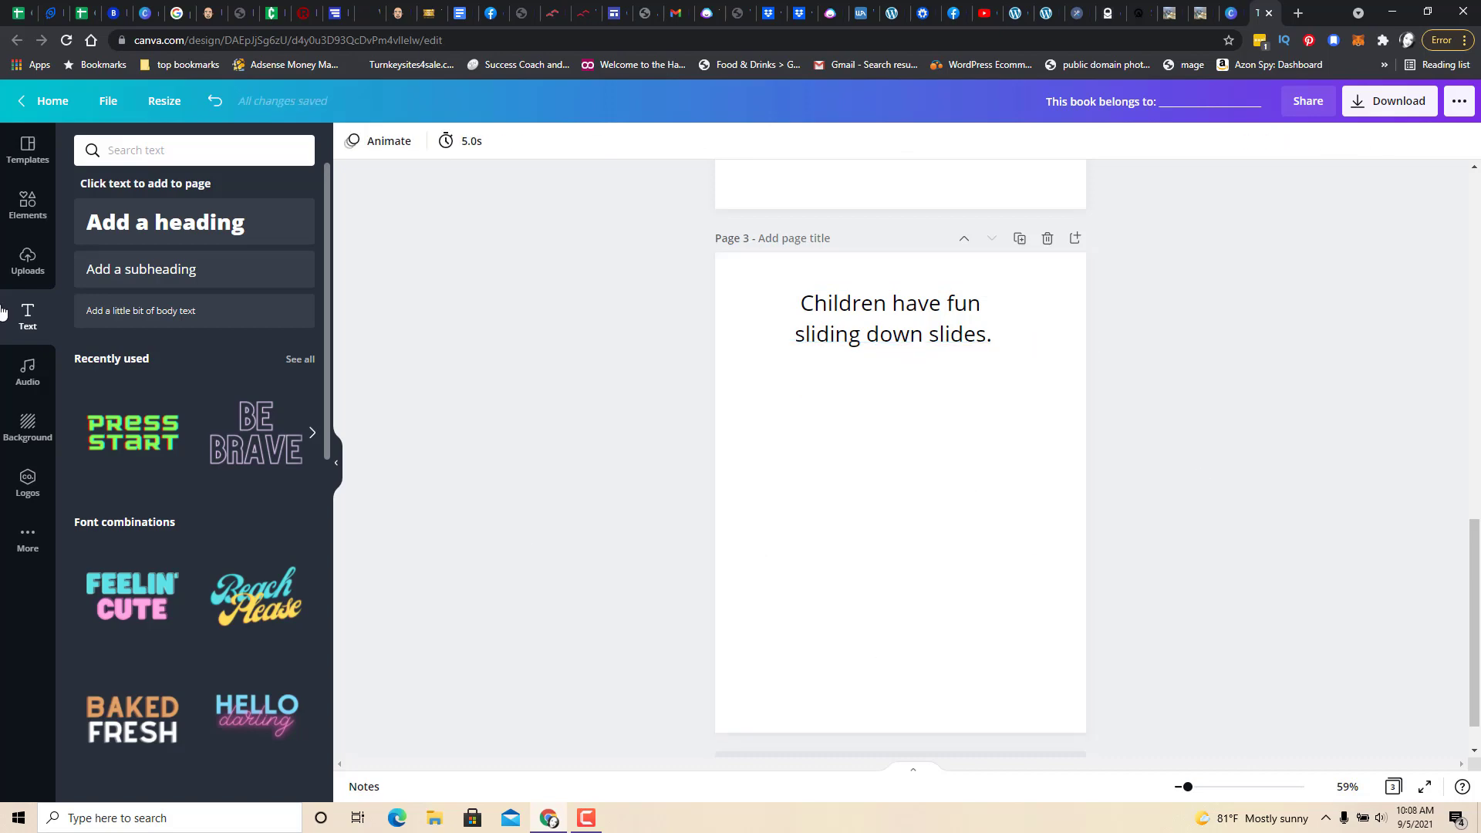
# Search Elements for 'kids sliding' and add the boy-on-slide graphic, discarding the rainbow slide
pyautogui.click(38, 209)
pyautogui.click(135, 152)
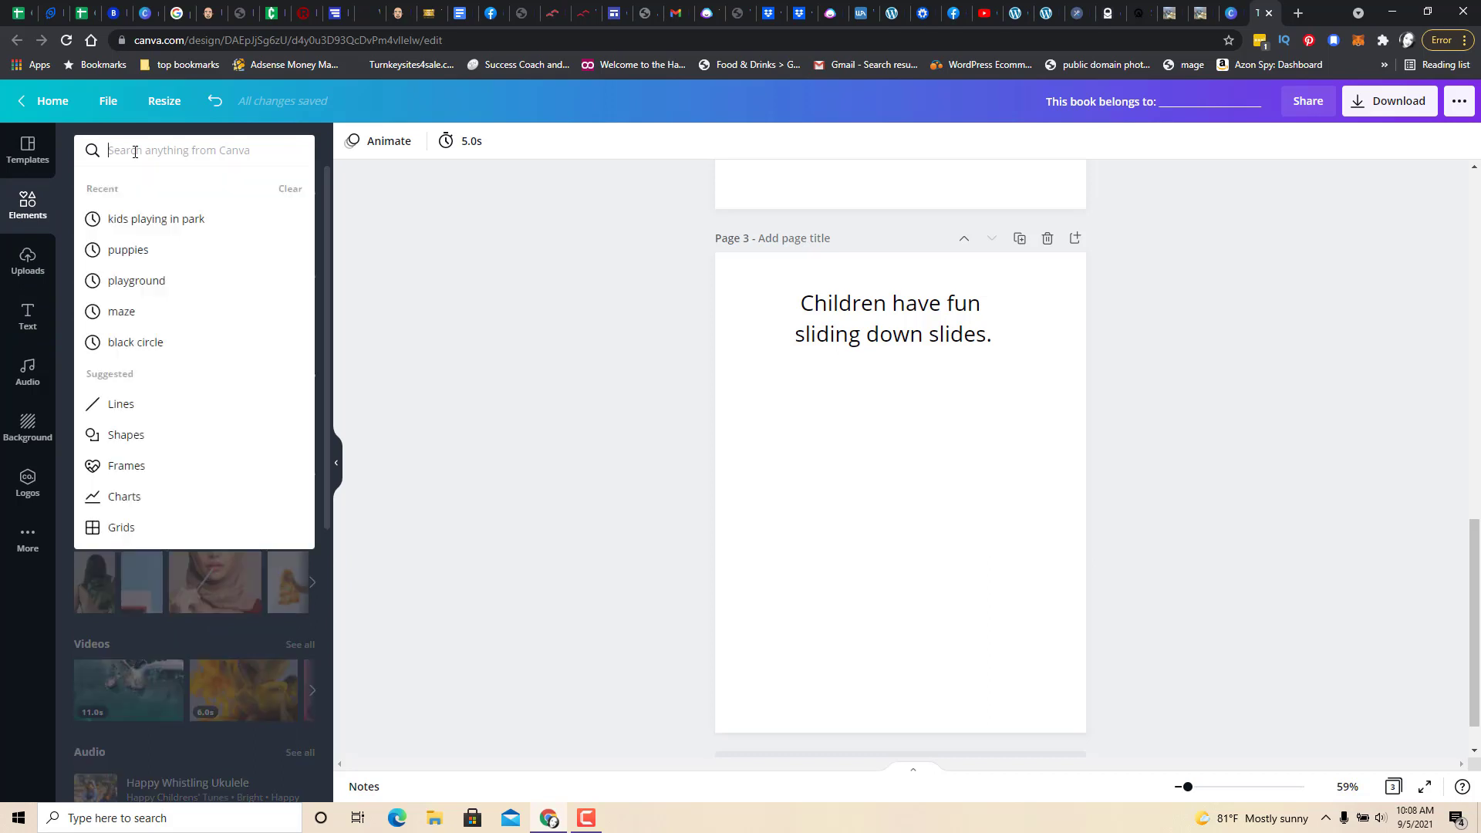
pyautogui.write('kids sliding')
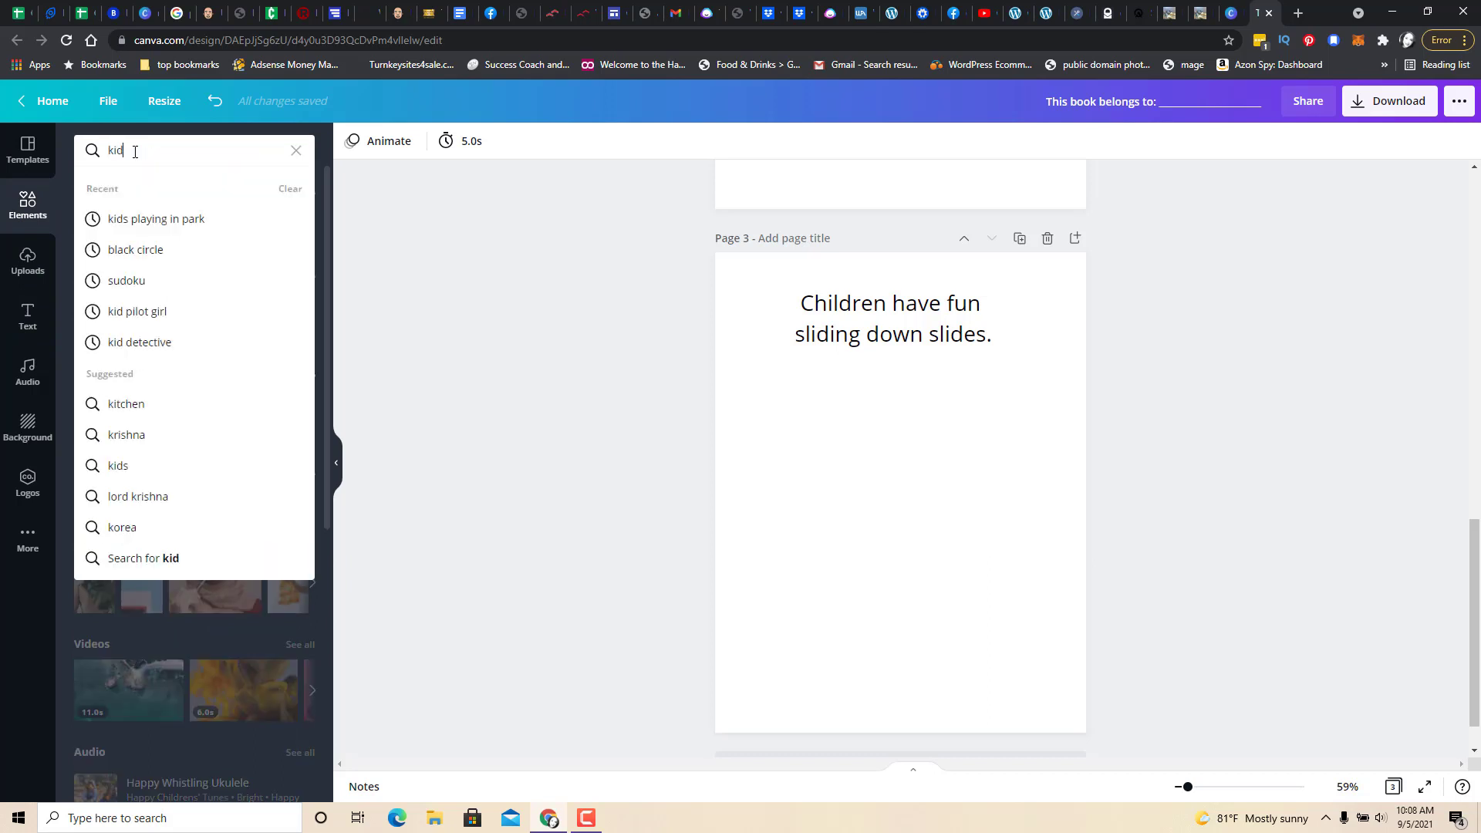
pyautogui.press('Return')
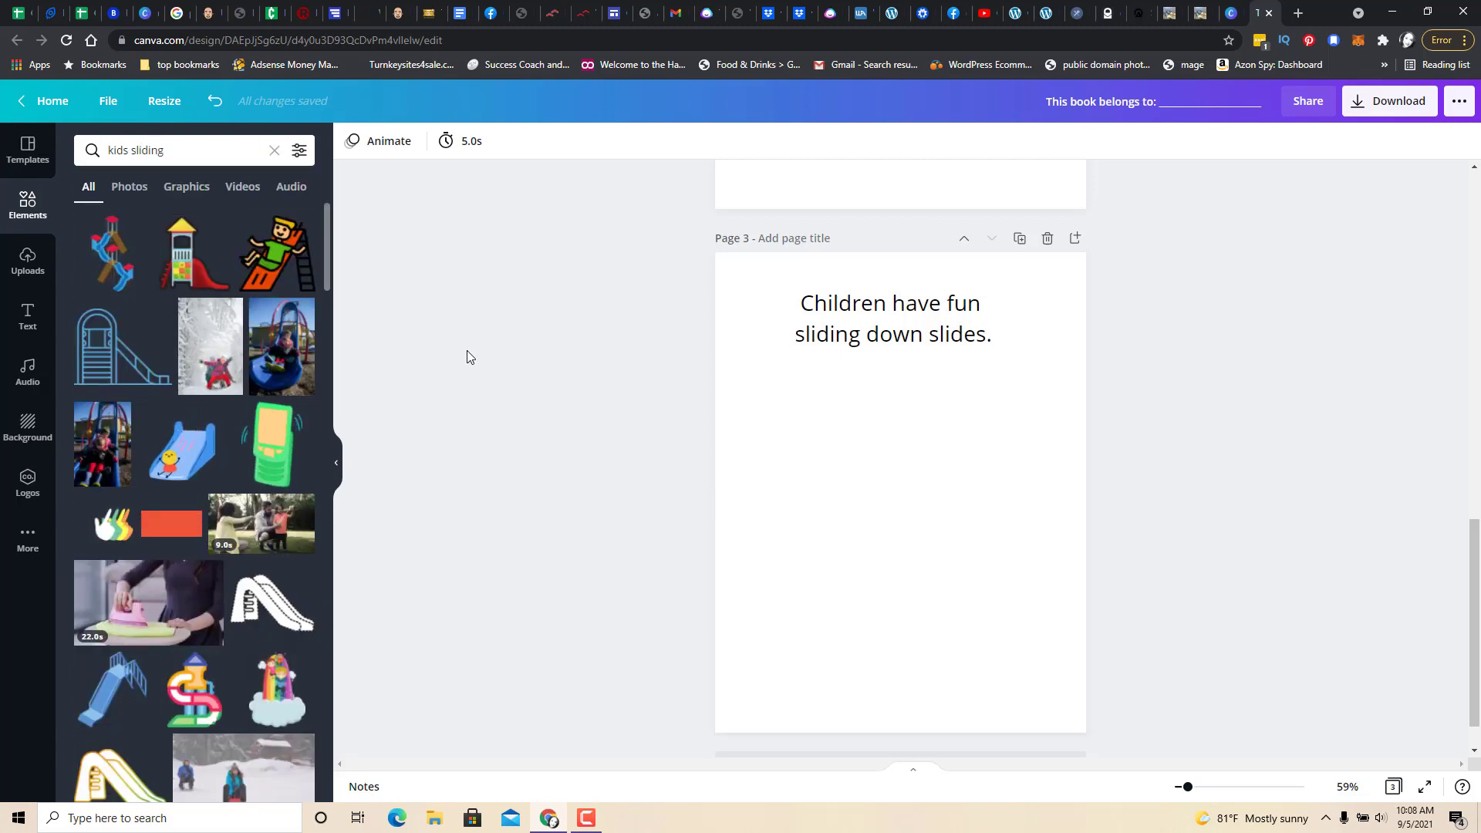
pyautogui.click(281, 685)
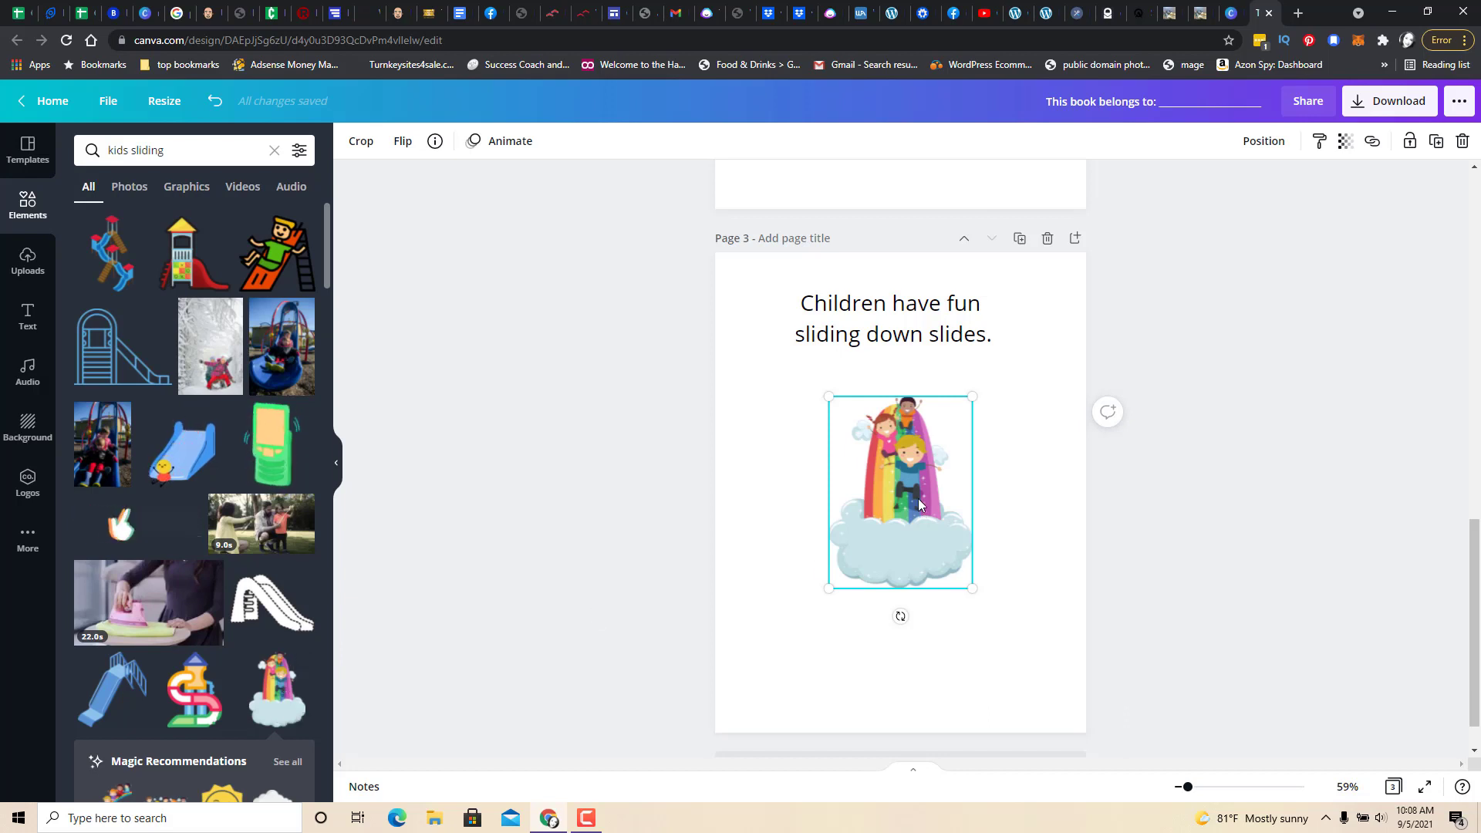
pyautogui.press('Delete')
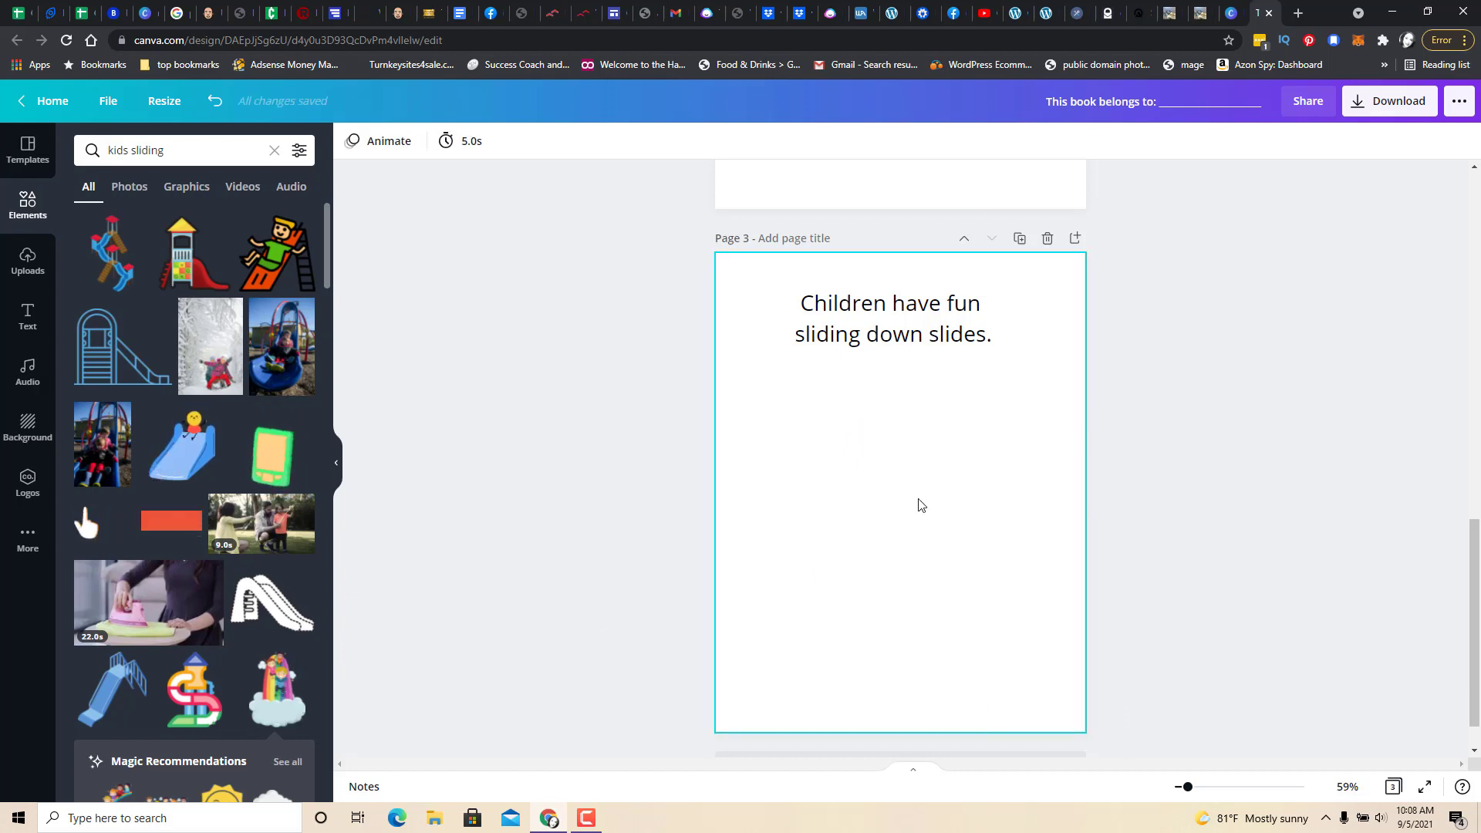
pyautogui.click(276, 255)
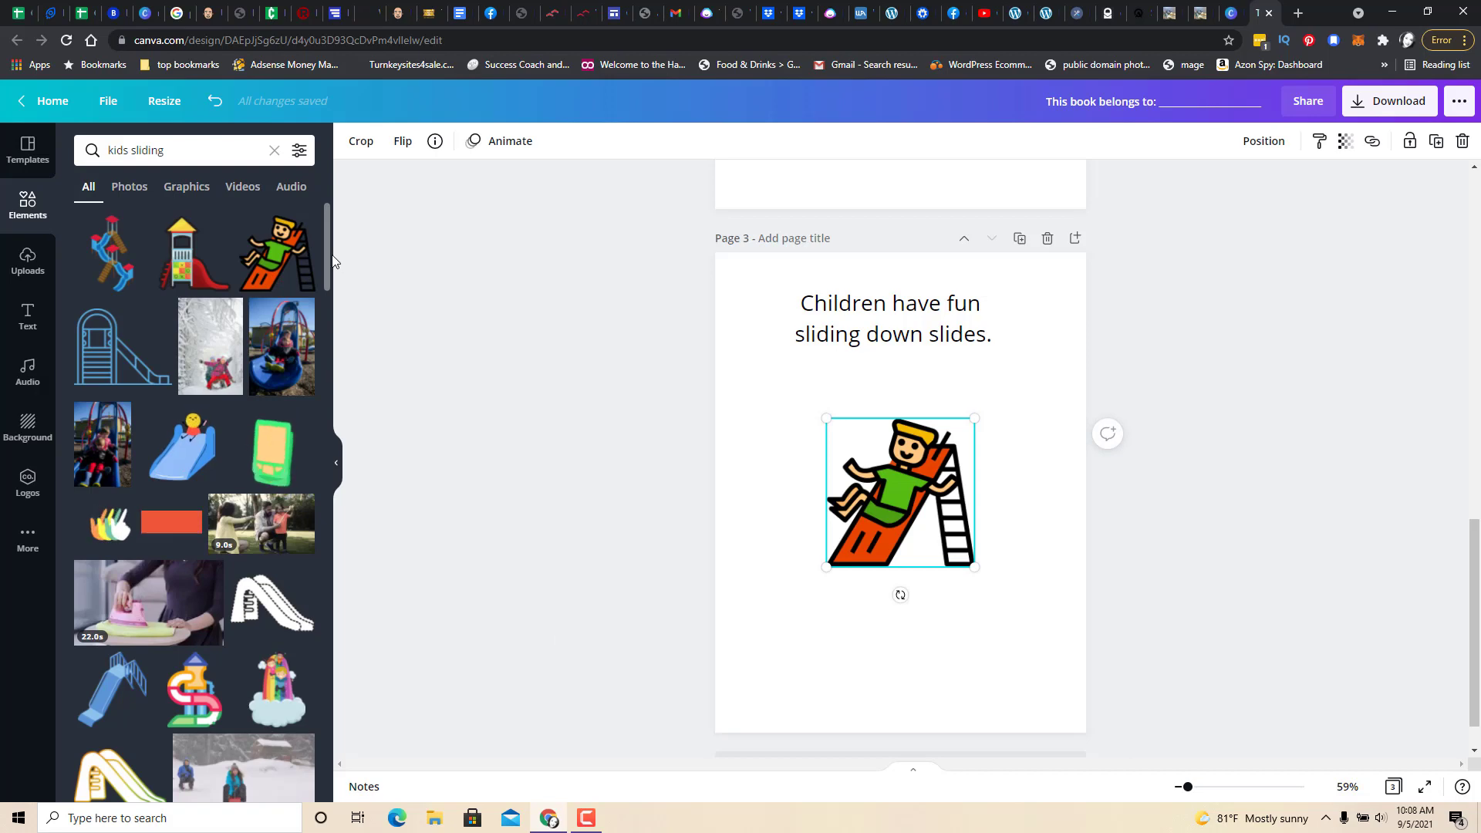
pyautogui.moveTo(326, 252); pyautogui.dragTo(334, 315)
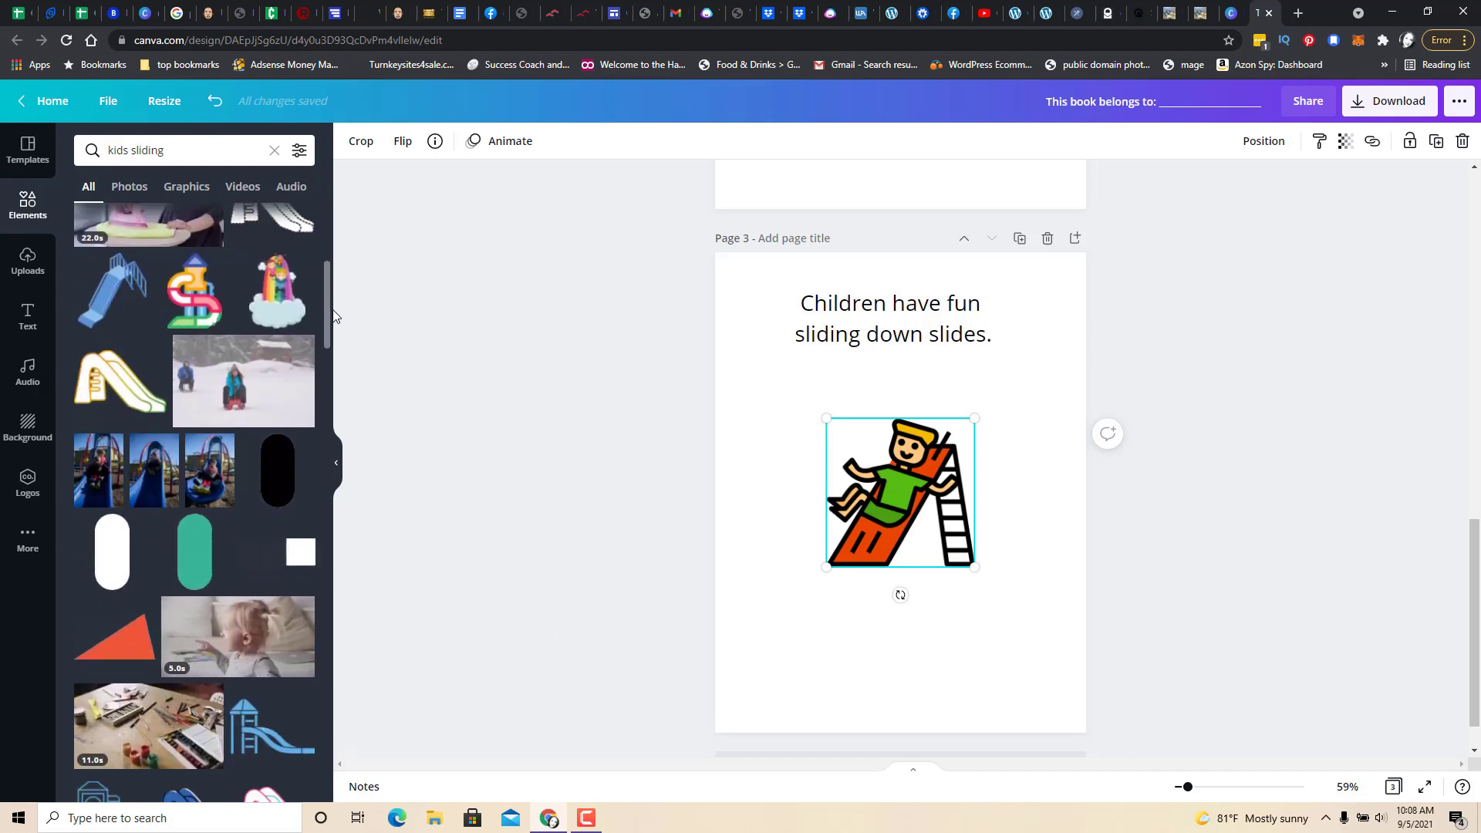
pyautogui.moveTo(333, 315); pyautogui.dragTo(392, 225)
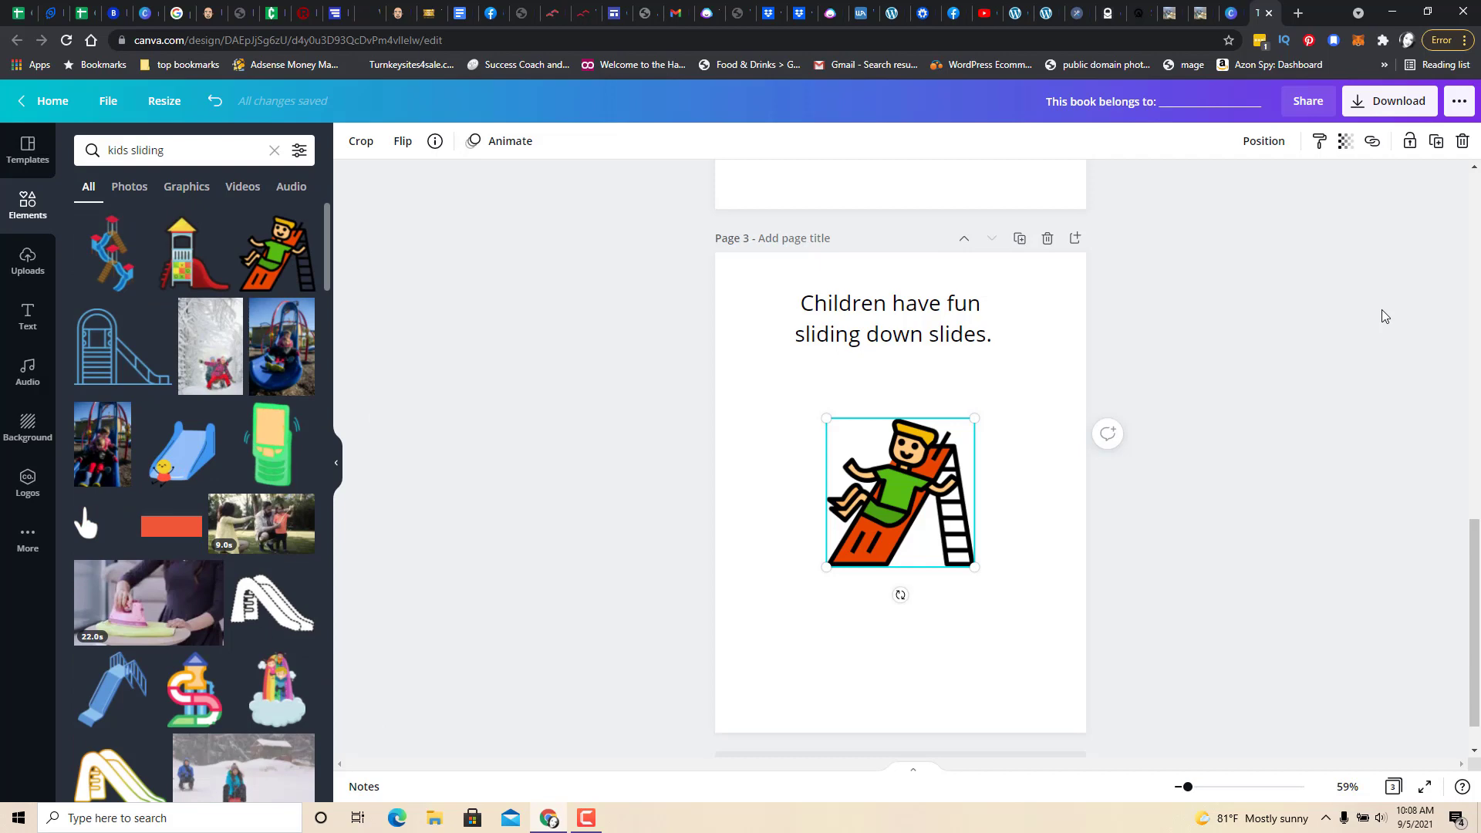
# Duplicate page 3 as page 4, recaption it 'Puppies enjoy playing catch.', and select the slide picture
pyautogui.click(1063, 267)
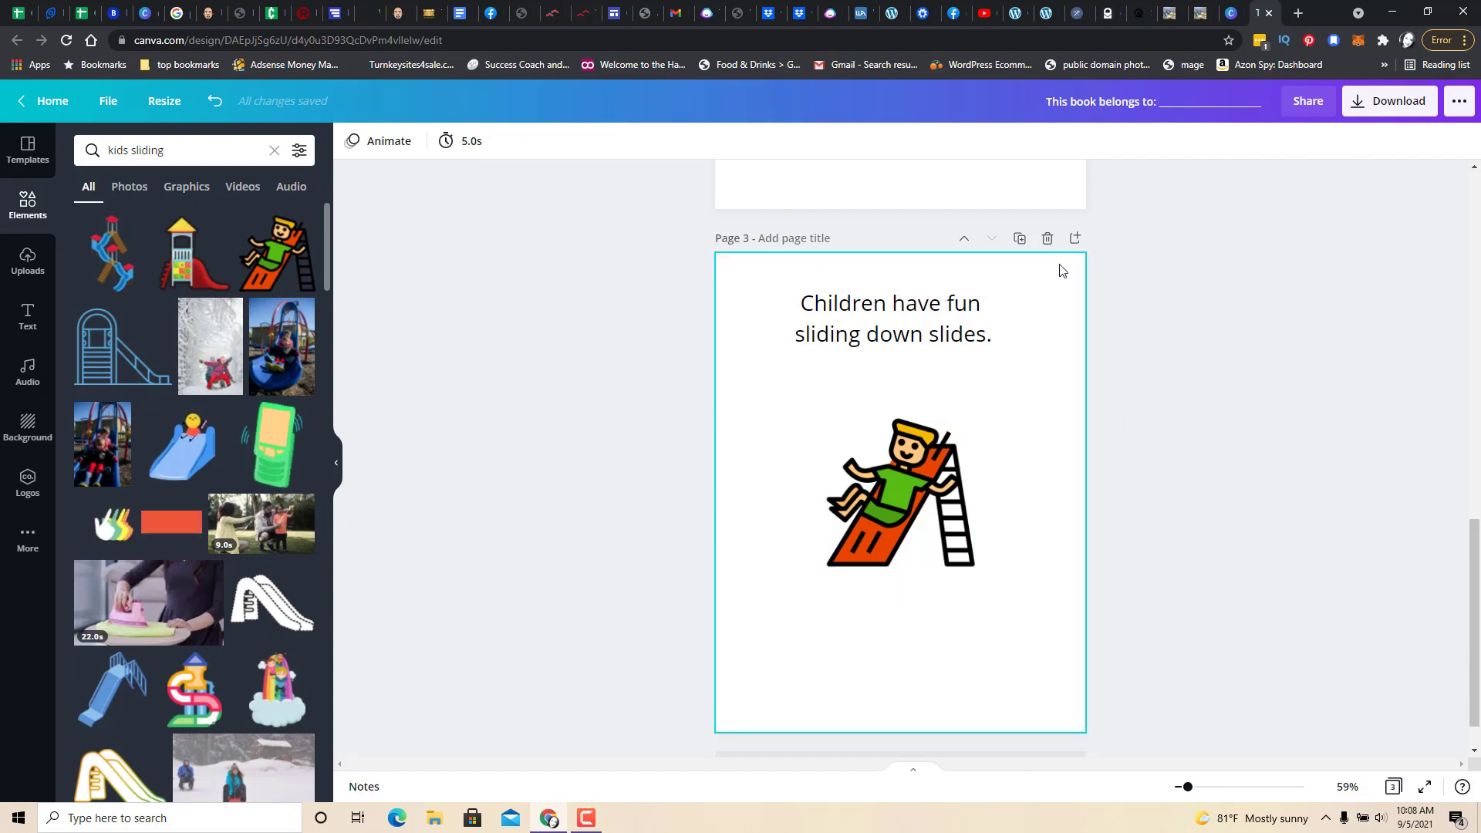
pyautogui.click(1019, 238)
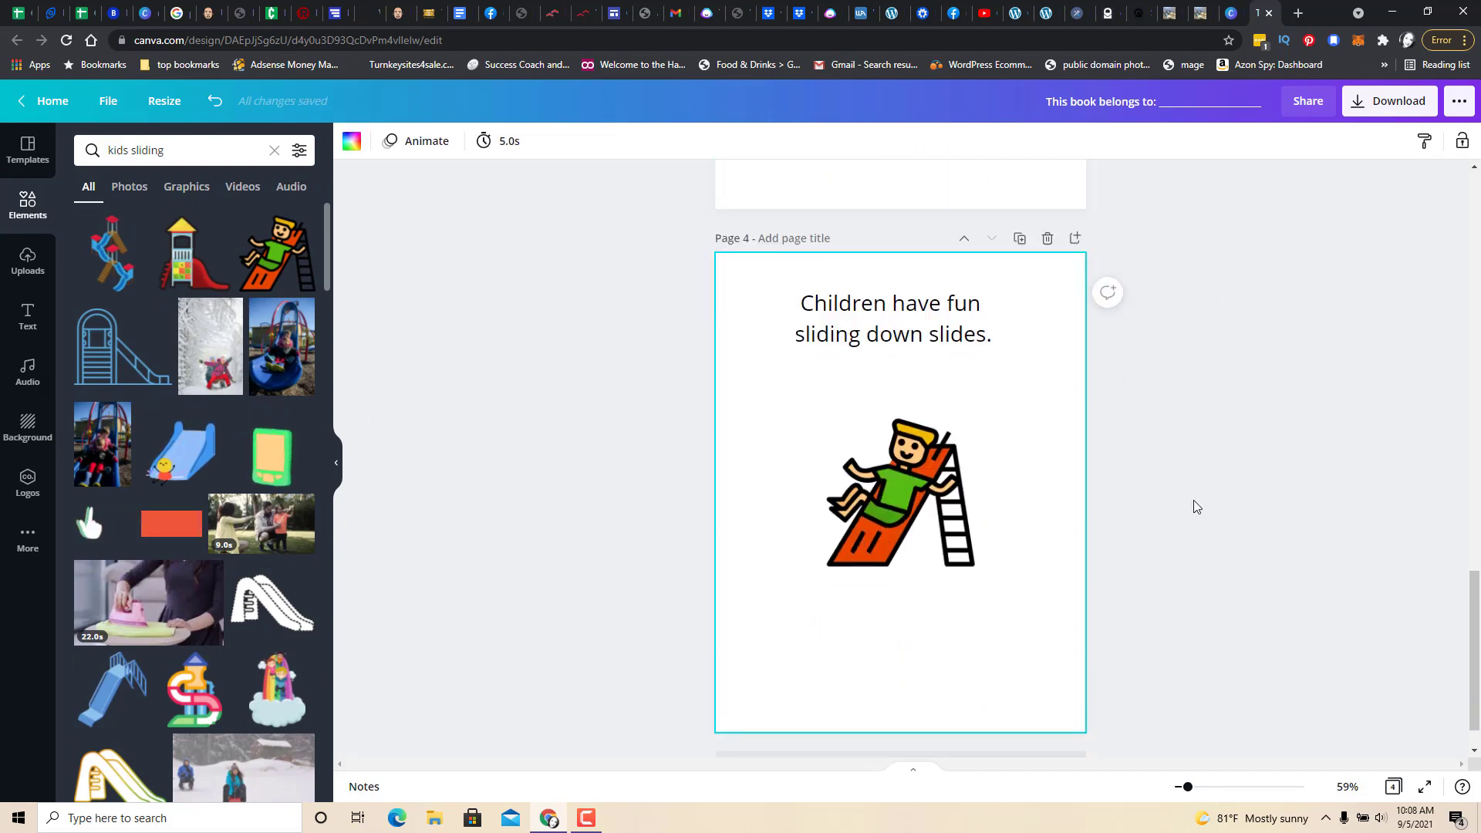
pyautogui.click(991, 343)
pyautogui.moveTo(986, 336); pyautogui.dragTo(786, 306)
pyautogui.write('Puppies e')
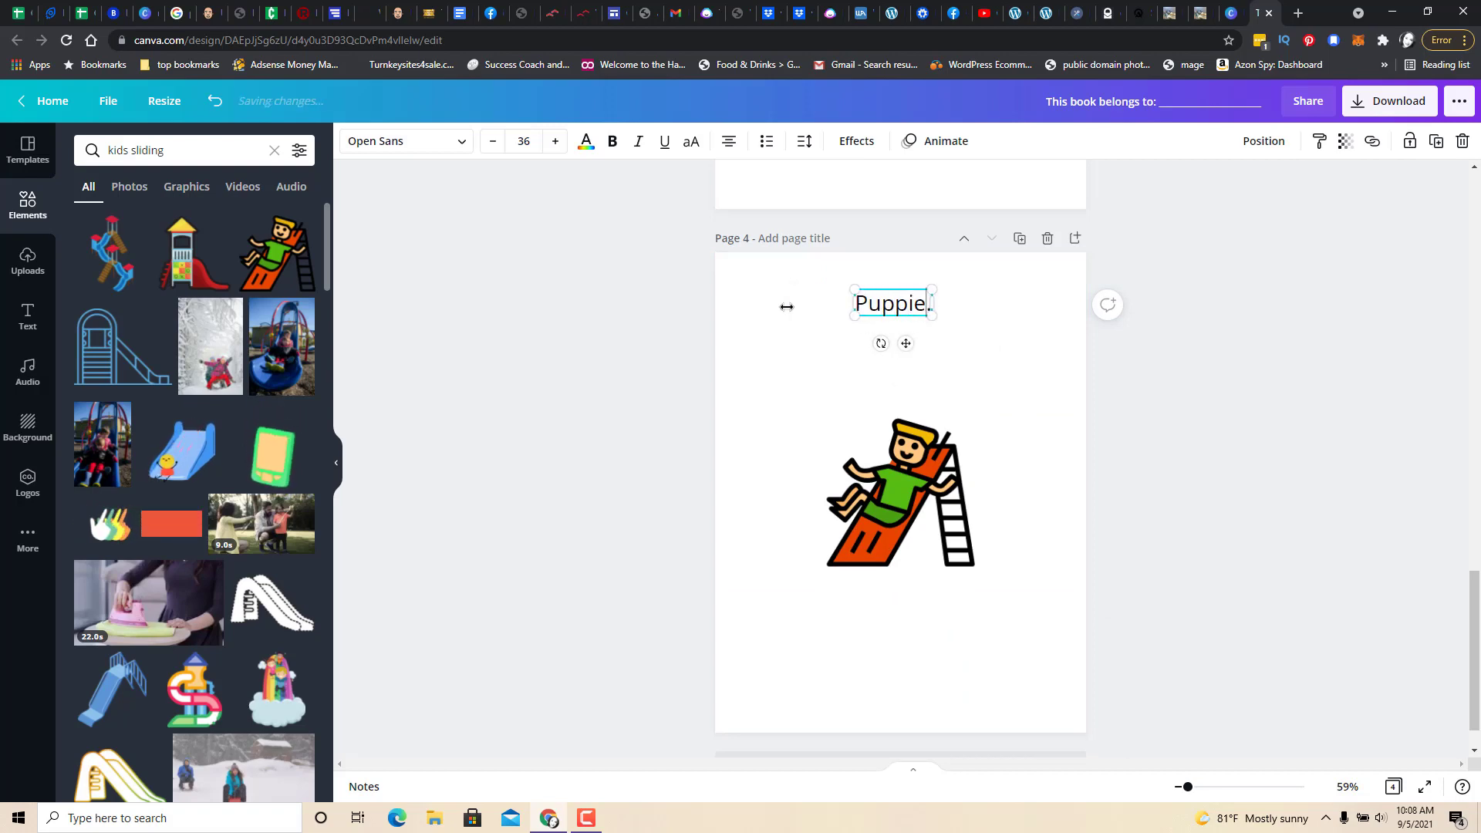
pyautogui.write('njoy ')
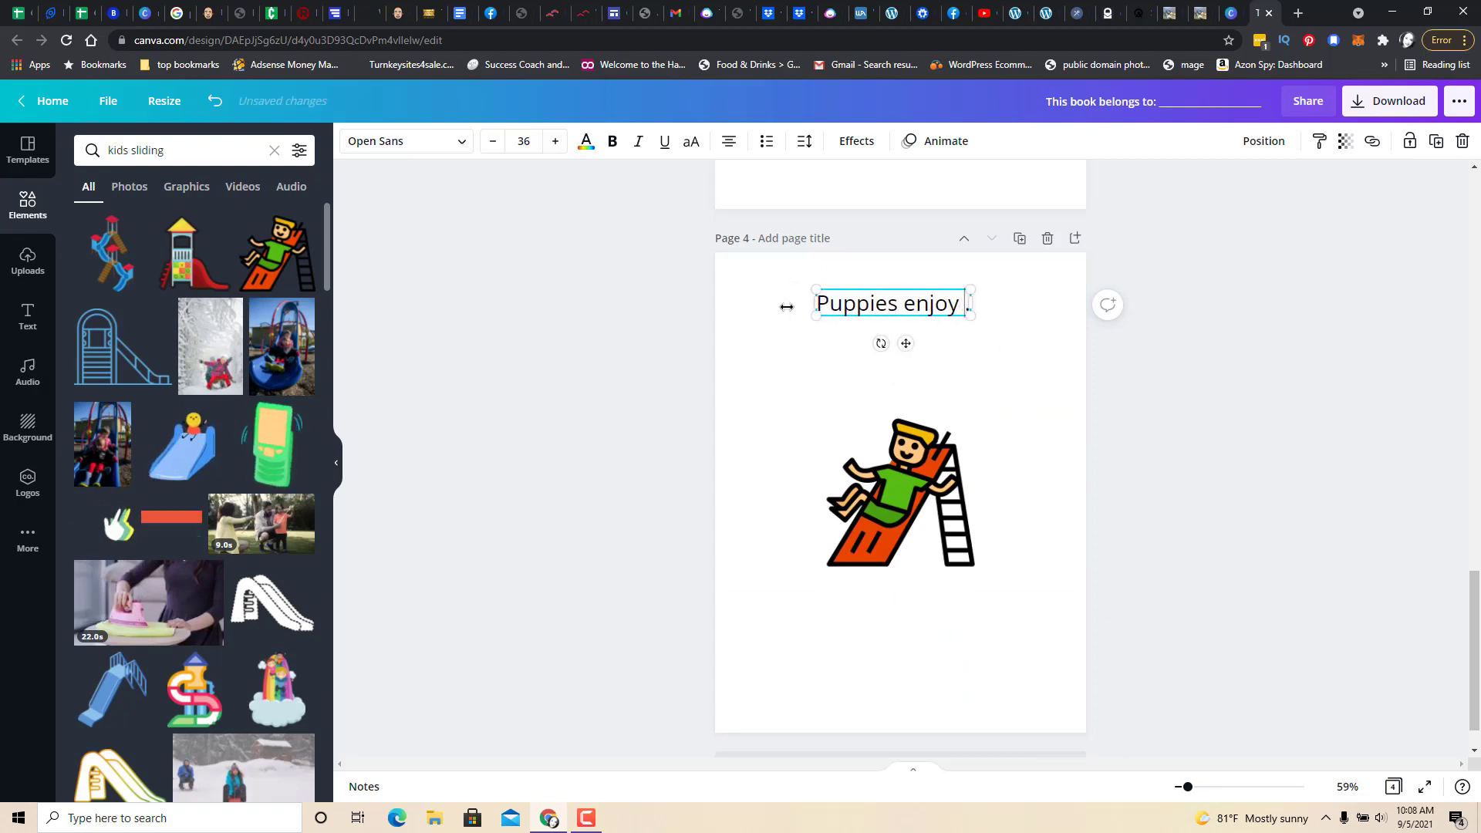
pyautogui.write('cat')
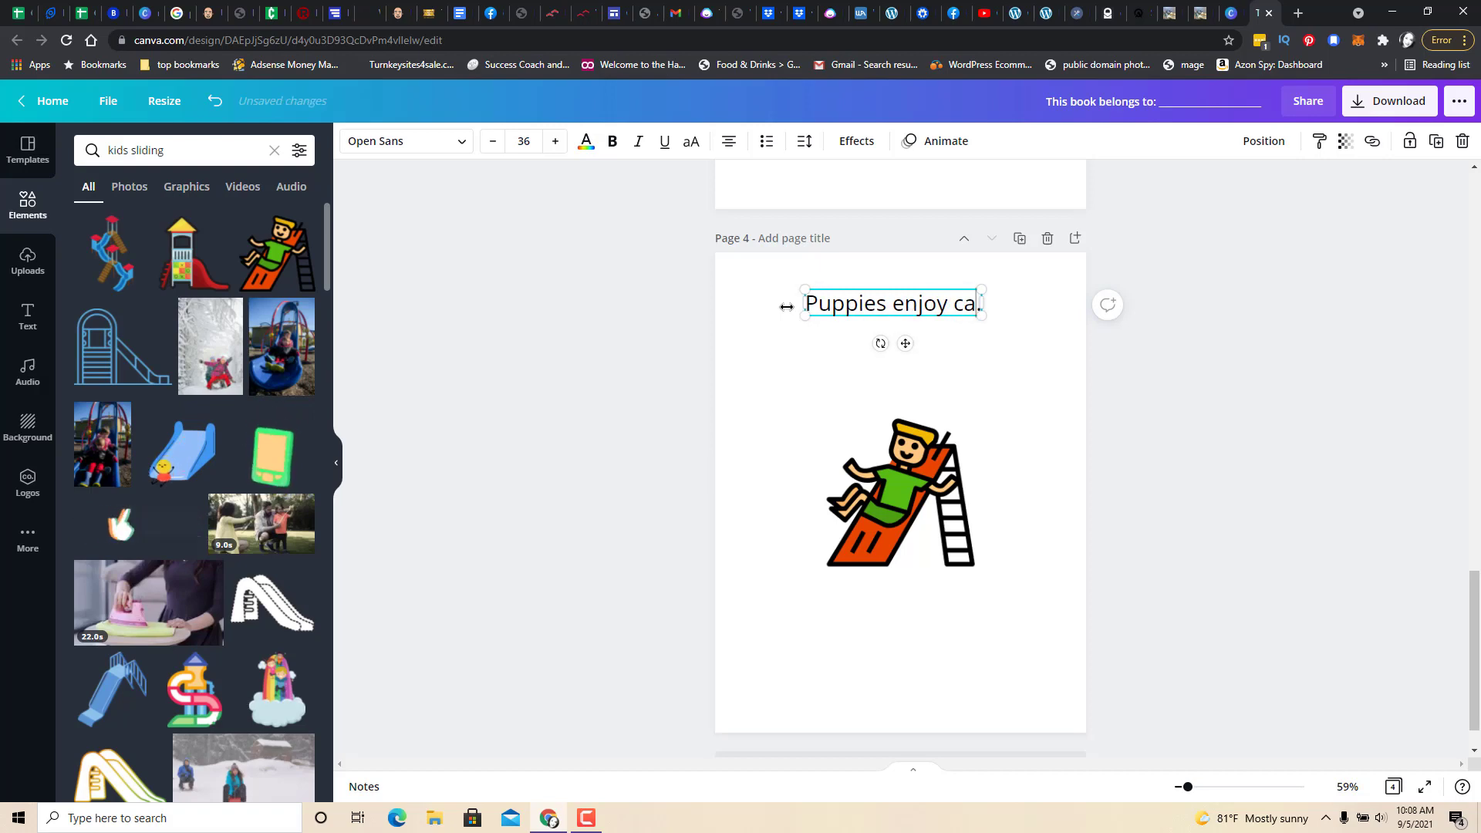
pyautogui.write('ching fris')
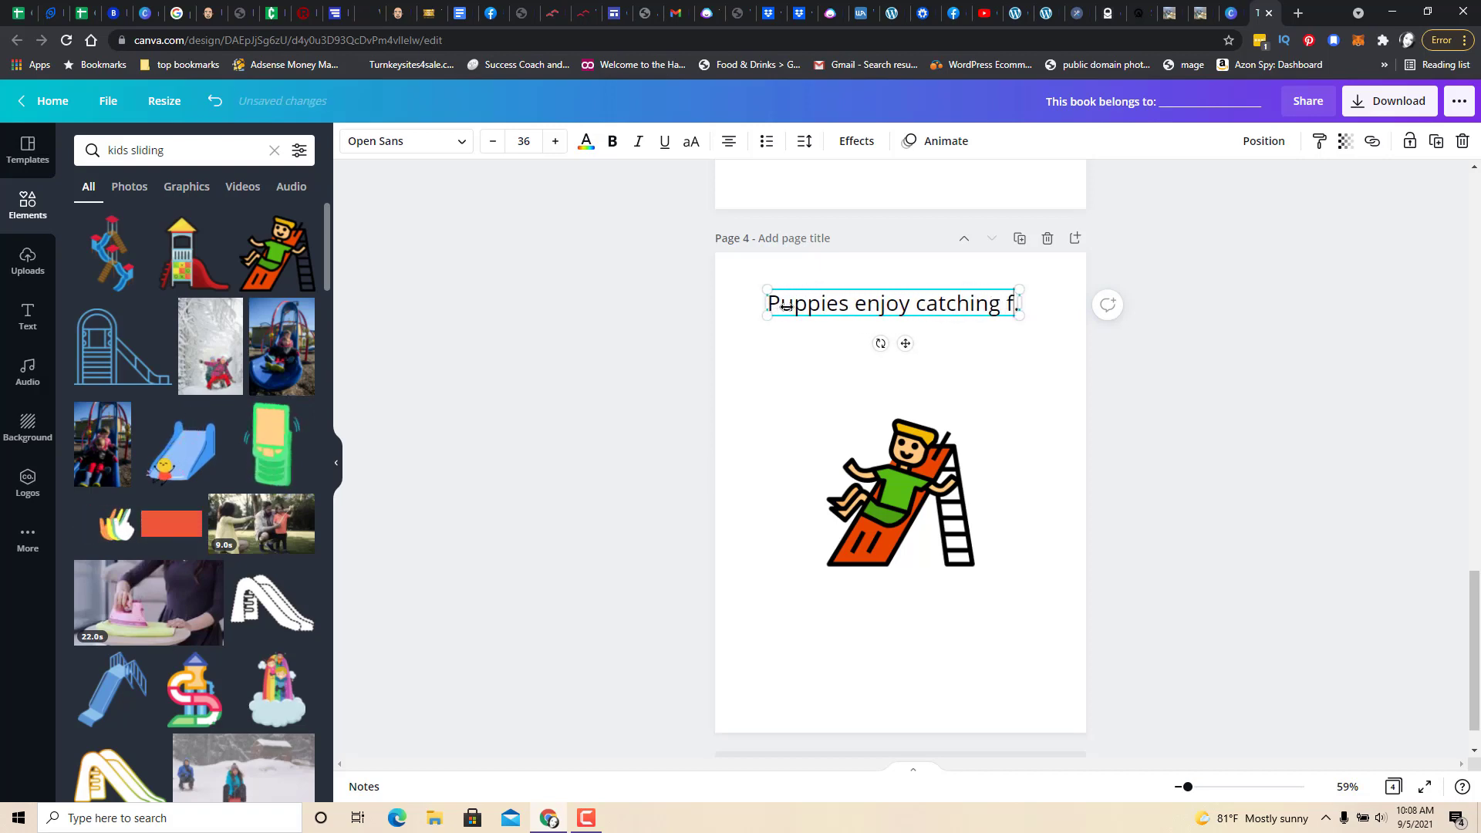
pyautogui.write('bies')
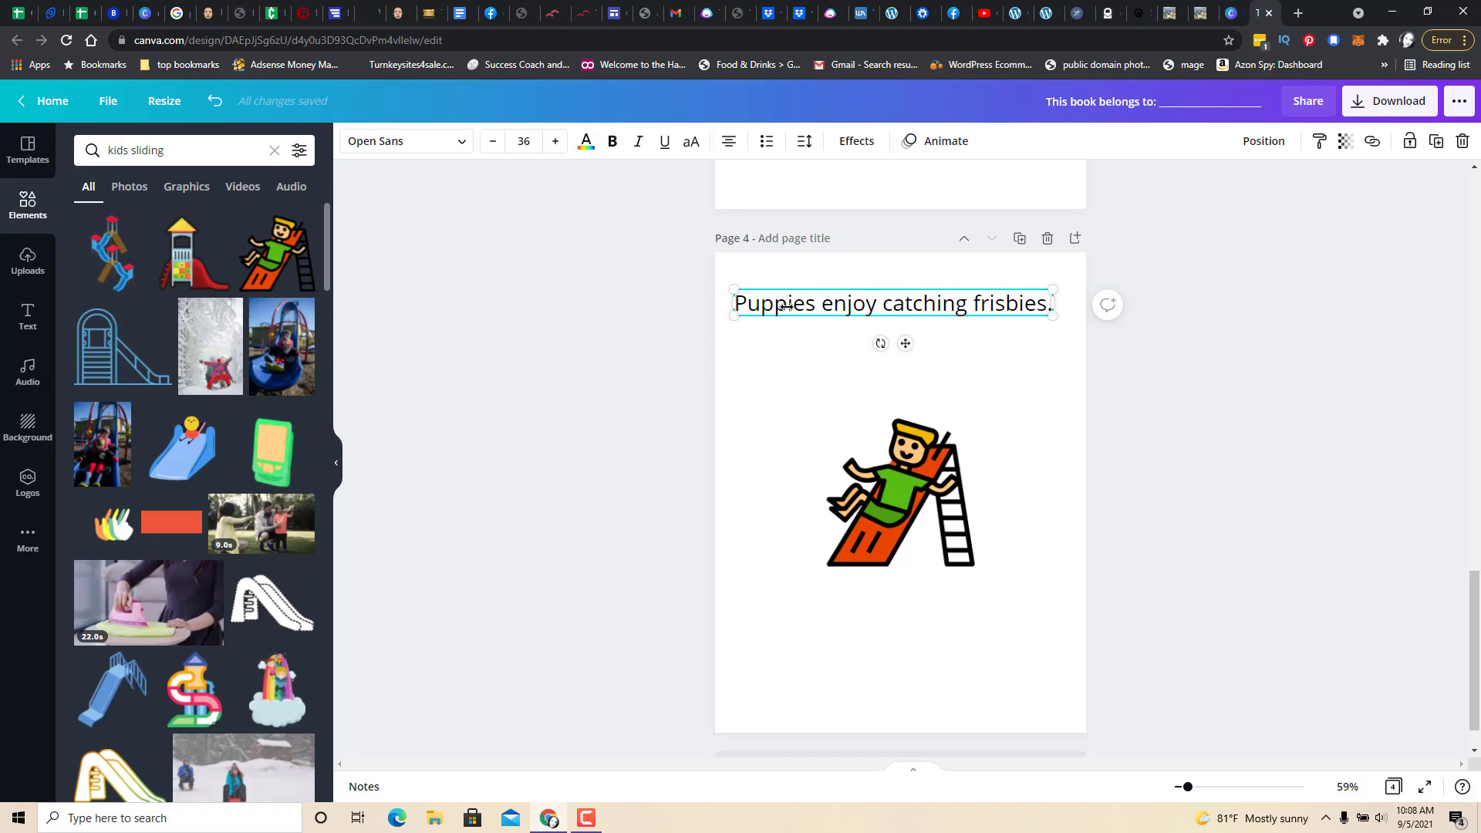
pyautogui.press('BackSpace')
pyautogui.press('BackSpace')
pyautogui.press('BackSpace')
pyautogui.press('BackSpace')
pyautogui.press('BackSpace')
pyautogui.press('BackSpace')
pyautogui.press('BackSpace')
pyautogui.press('BackSpace')
pyautogui.press('BackSpace')
pyautogui.press('BackSpace')
pyautogui.press('BackSpace')
pyautogui.press('BackSpace')
pyautogui.press('BackSpace')
pyautogui.press('BackSpace')
pyautogui.press('BackSpace')
pyautogui.press('BackSpace')
pyautogui.press('BackSpace')
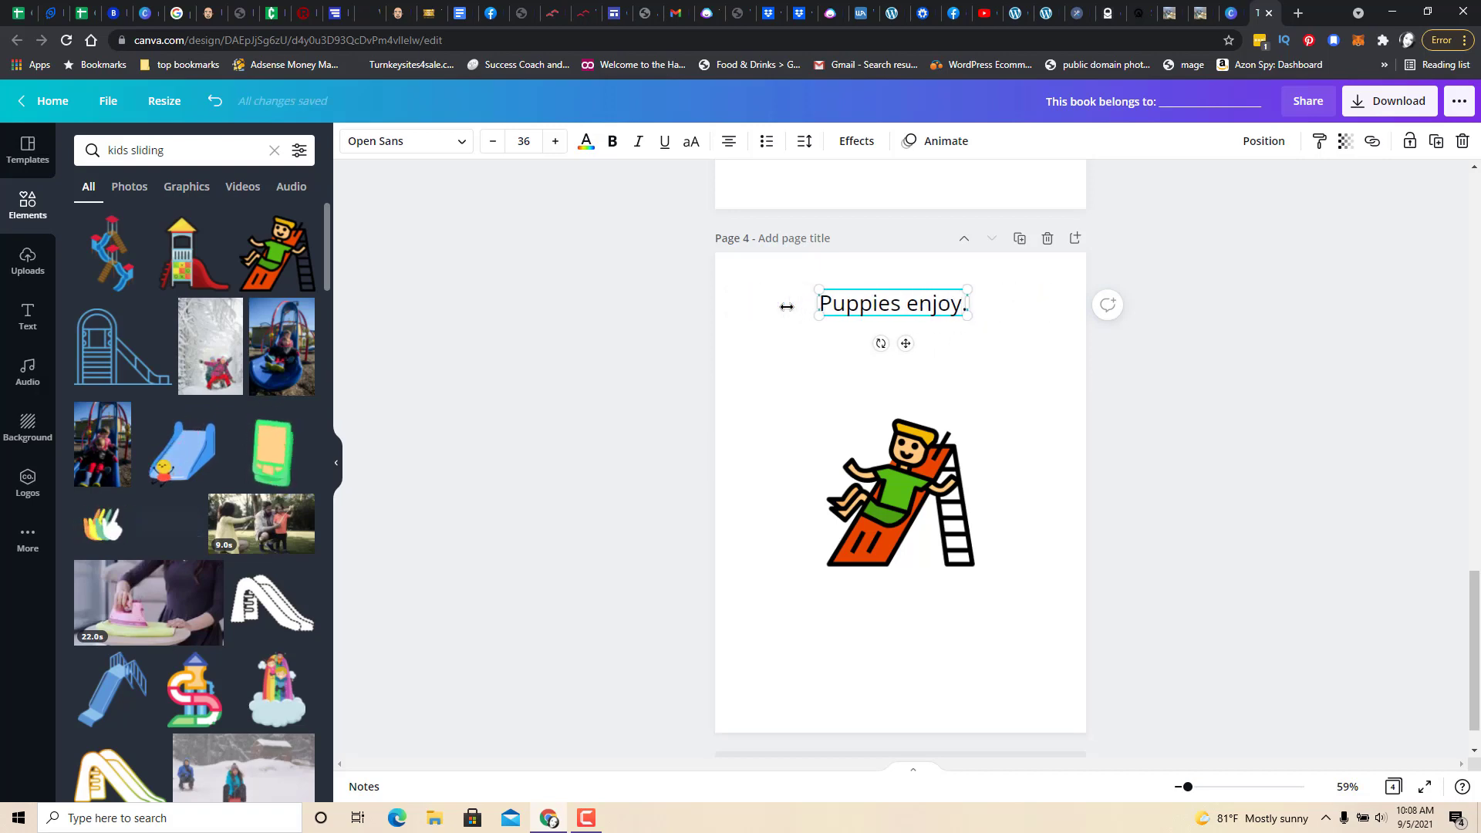
pyautogui.write('playing ca')
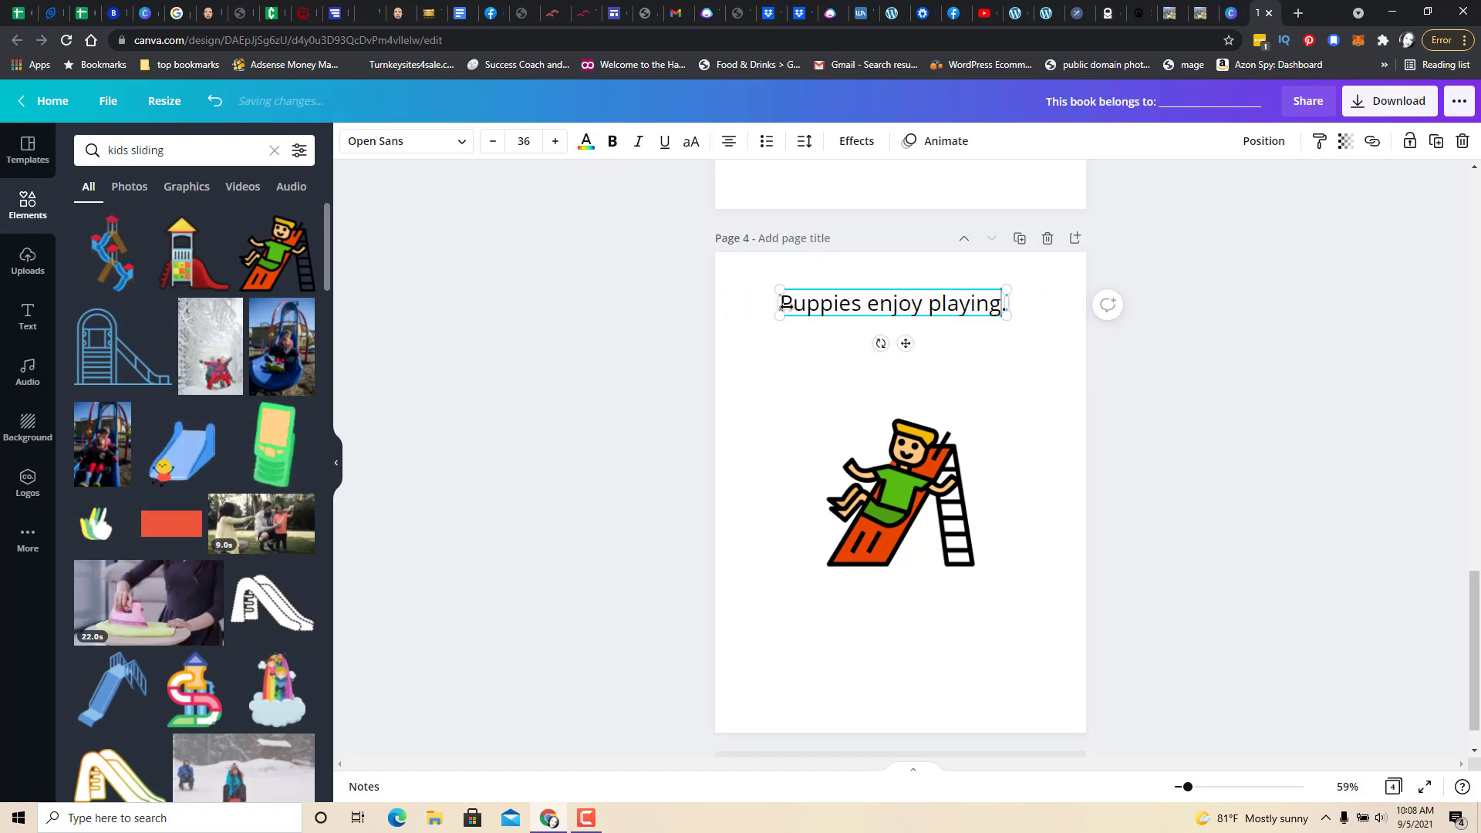
pyautogui.write('tch')
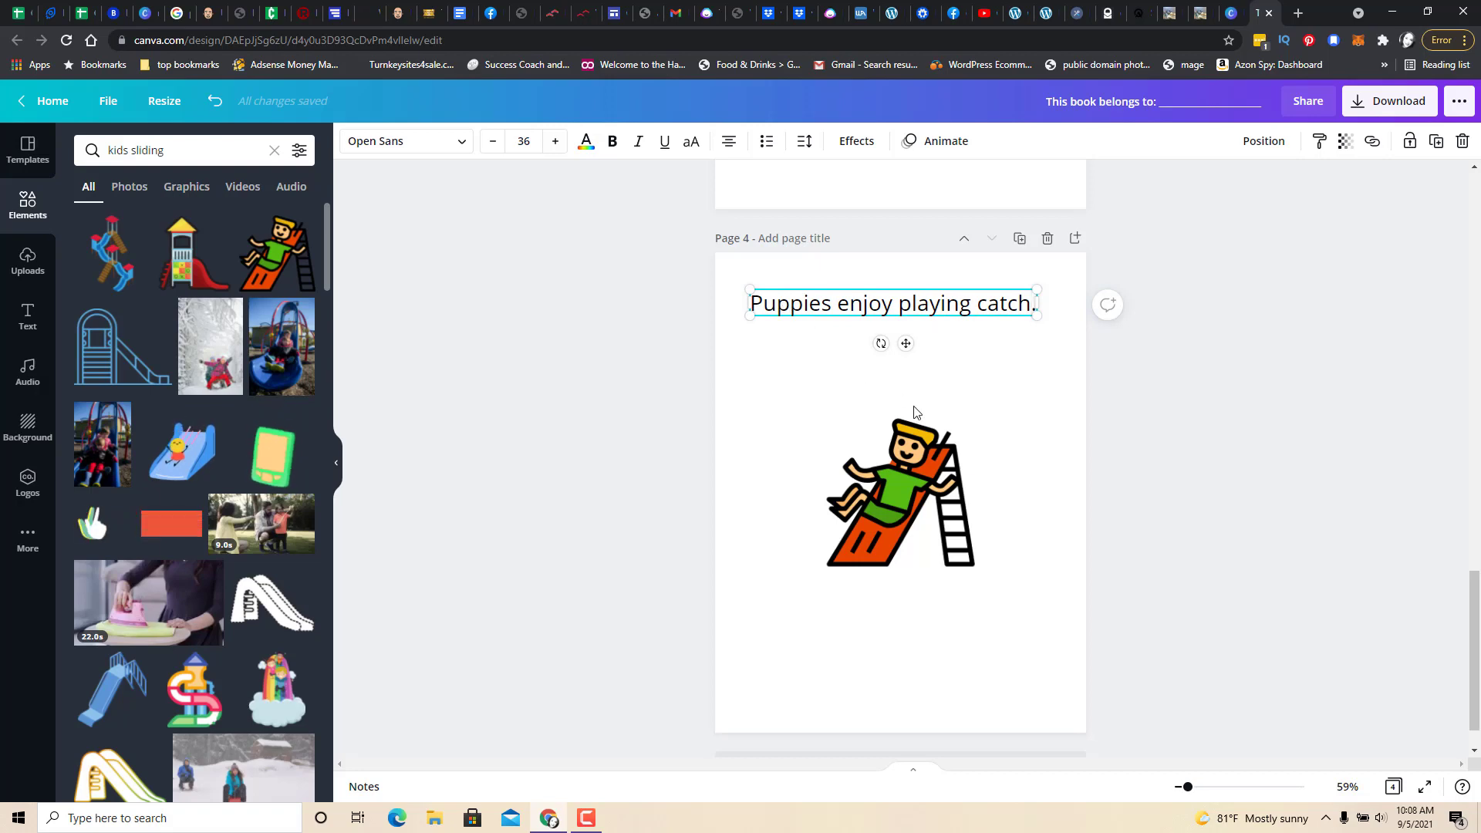
pyautogui.click(1063, 417)
pyautogui.moveTo(942, 301); pyautogui.dragTo(950, 301)
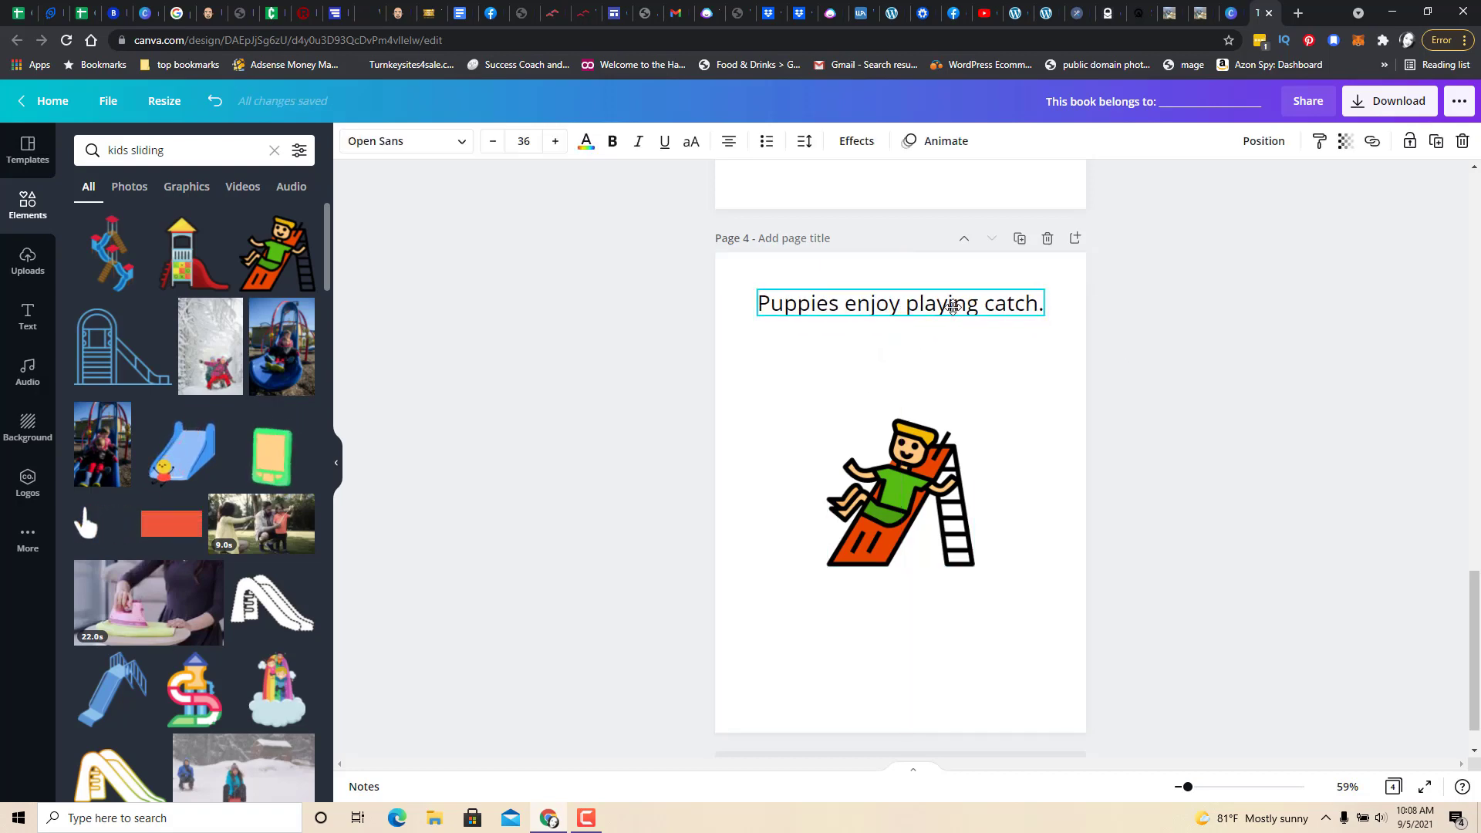
pyautogui.click(917, 464)
# Delete the slide picture and add a dog-with-frisbee sticker from a 'dogs playing catch' search
pyautogui.press('Delete')
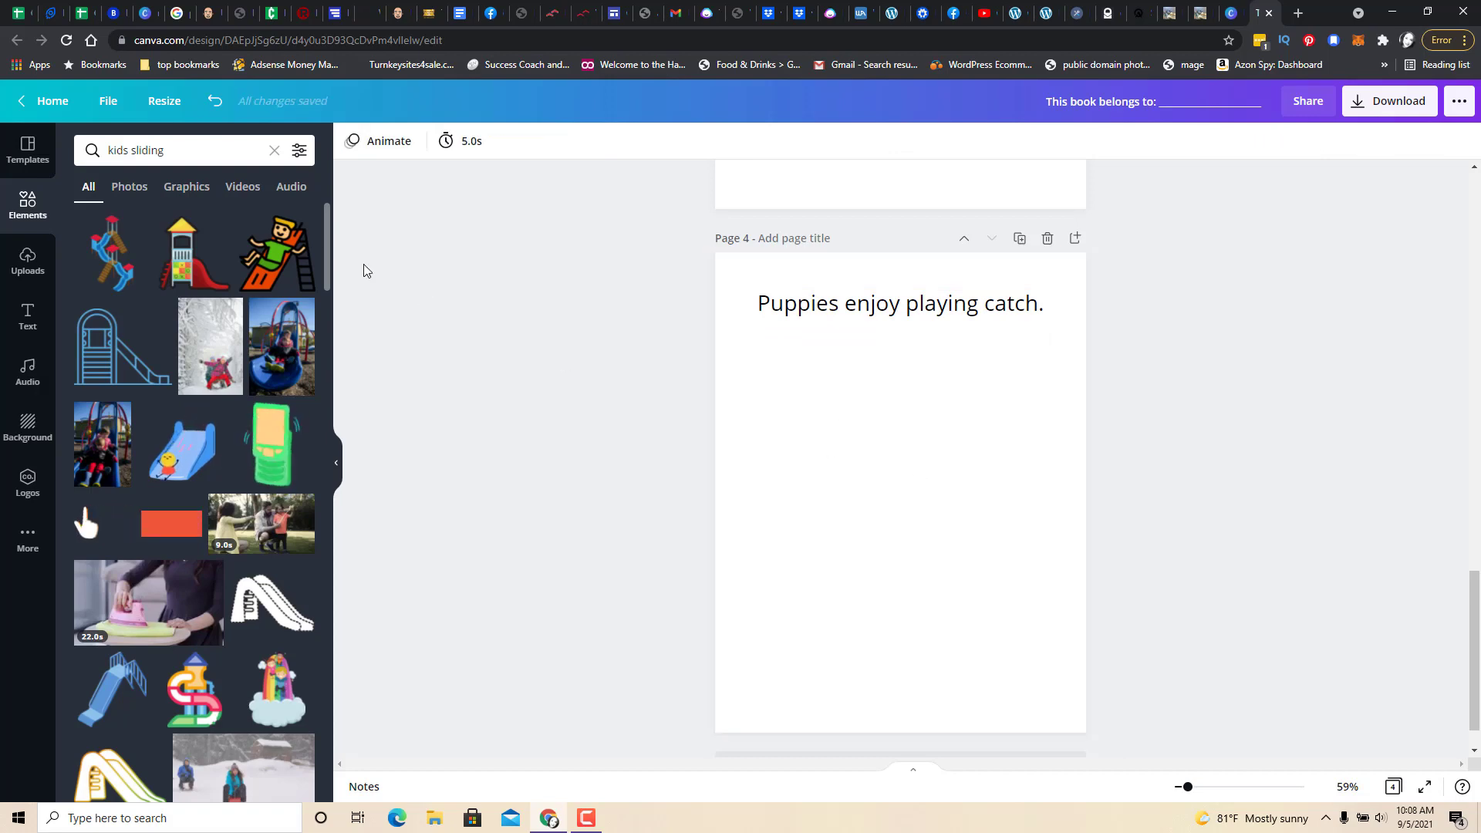
pyautogui.moveTo(179, 142); pyautogui.dragTo(54, 149)
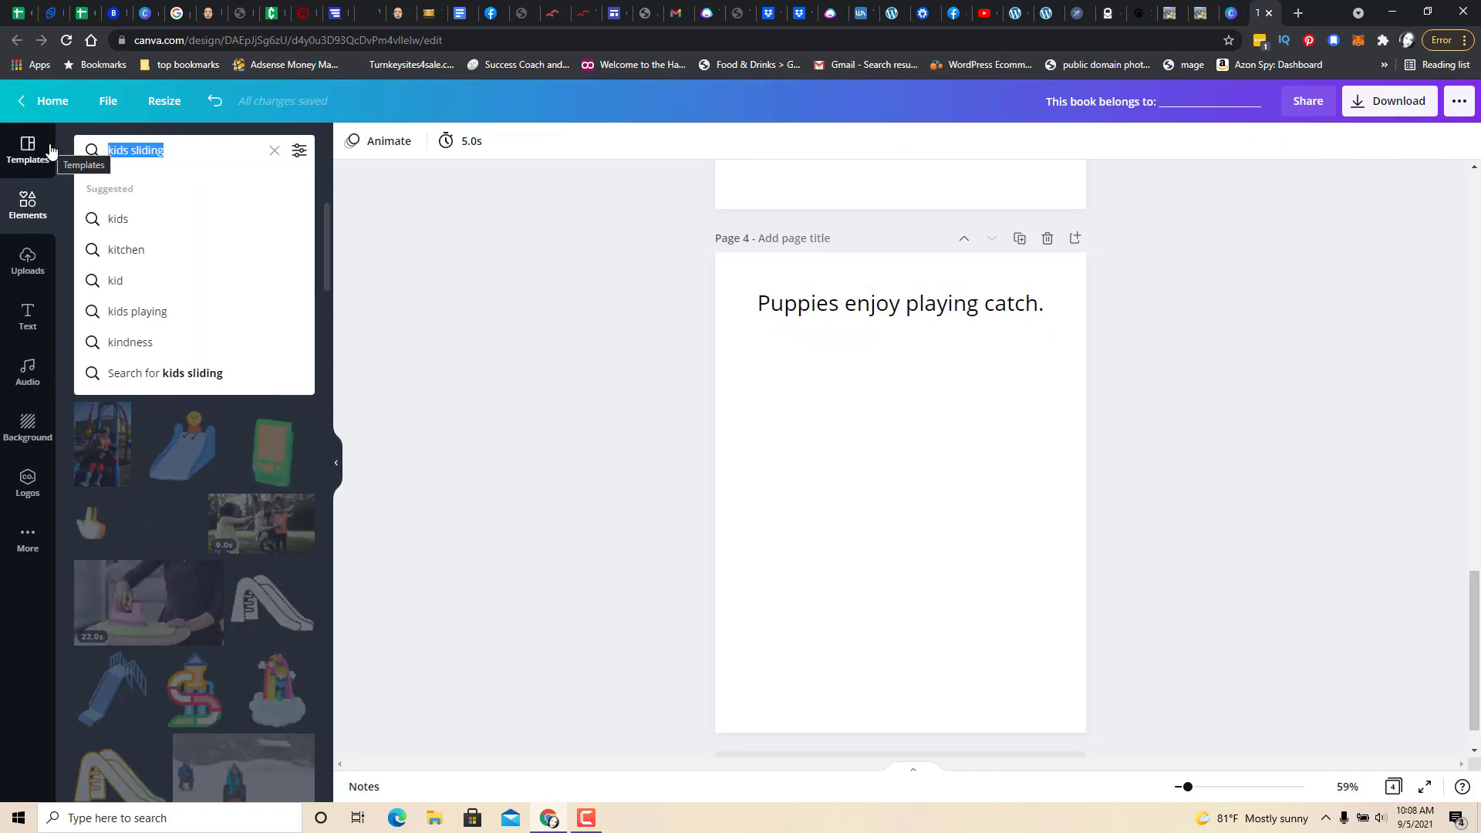
pyautogui.write('dogs playi')
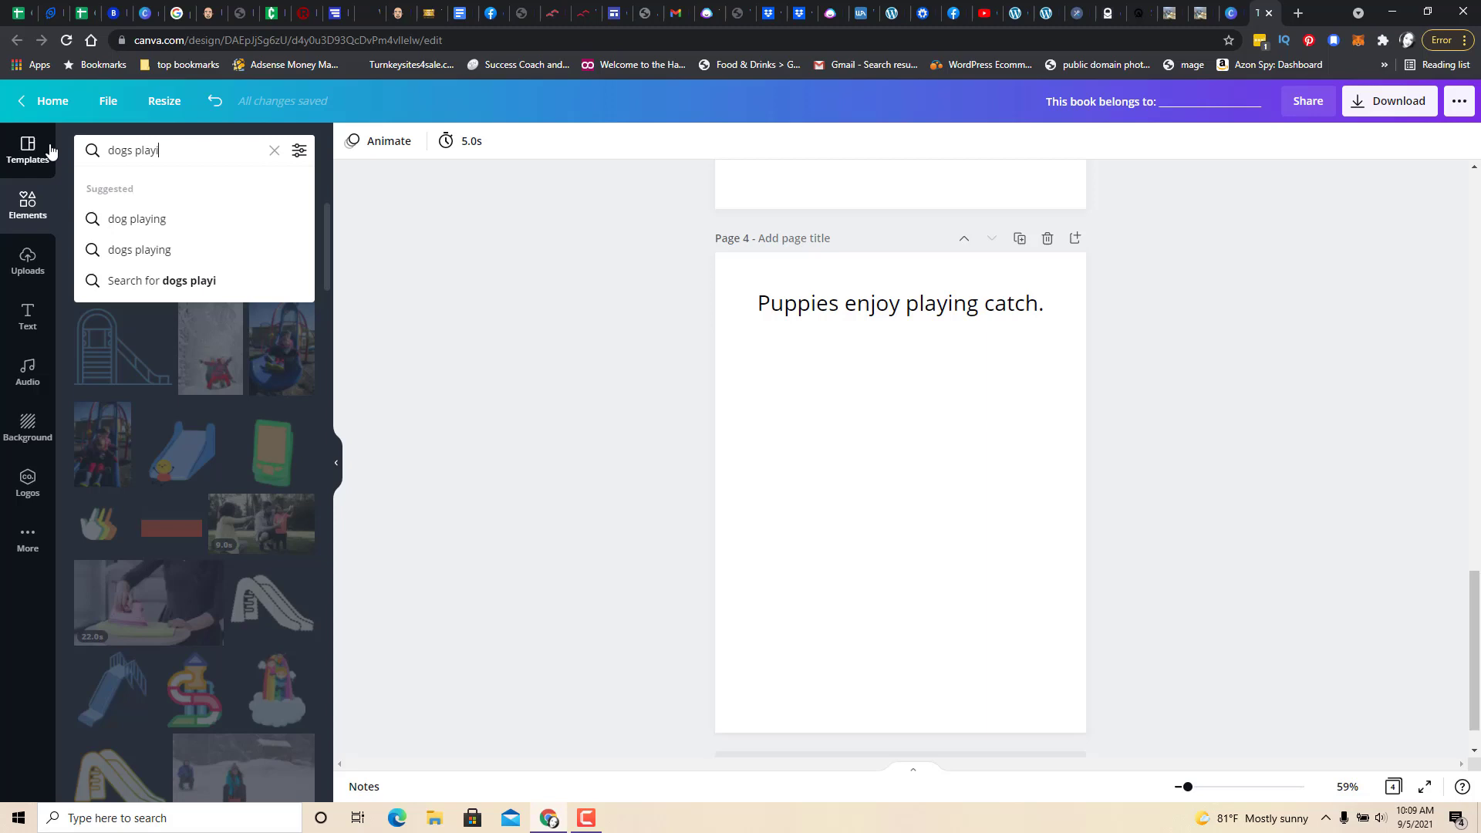
pyautogui.write('ng catch')
pyautogui.press('Return')
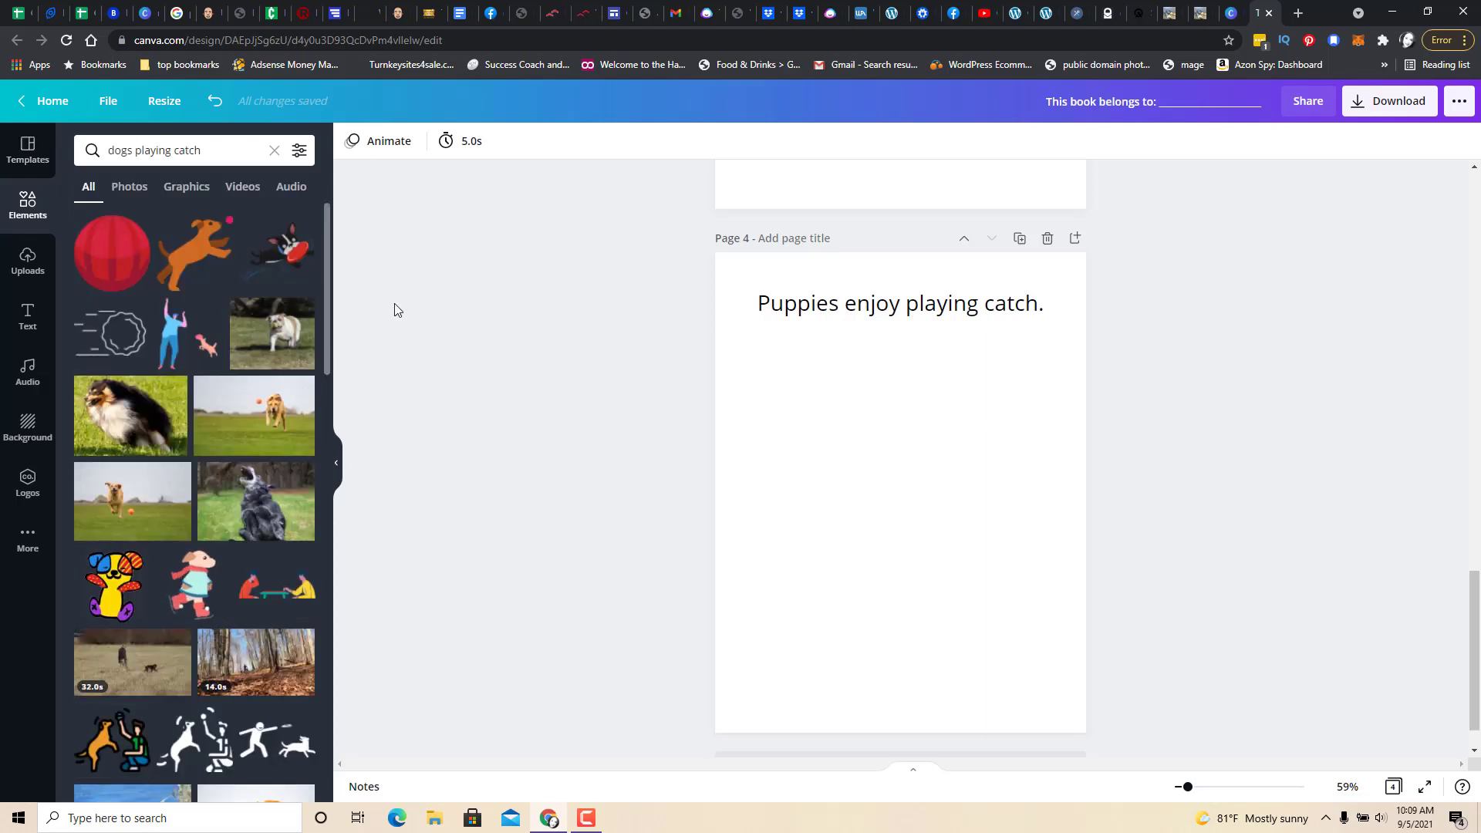
pyautogui.click(287, 254)
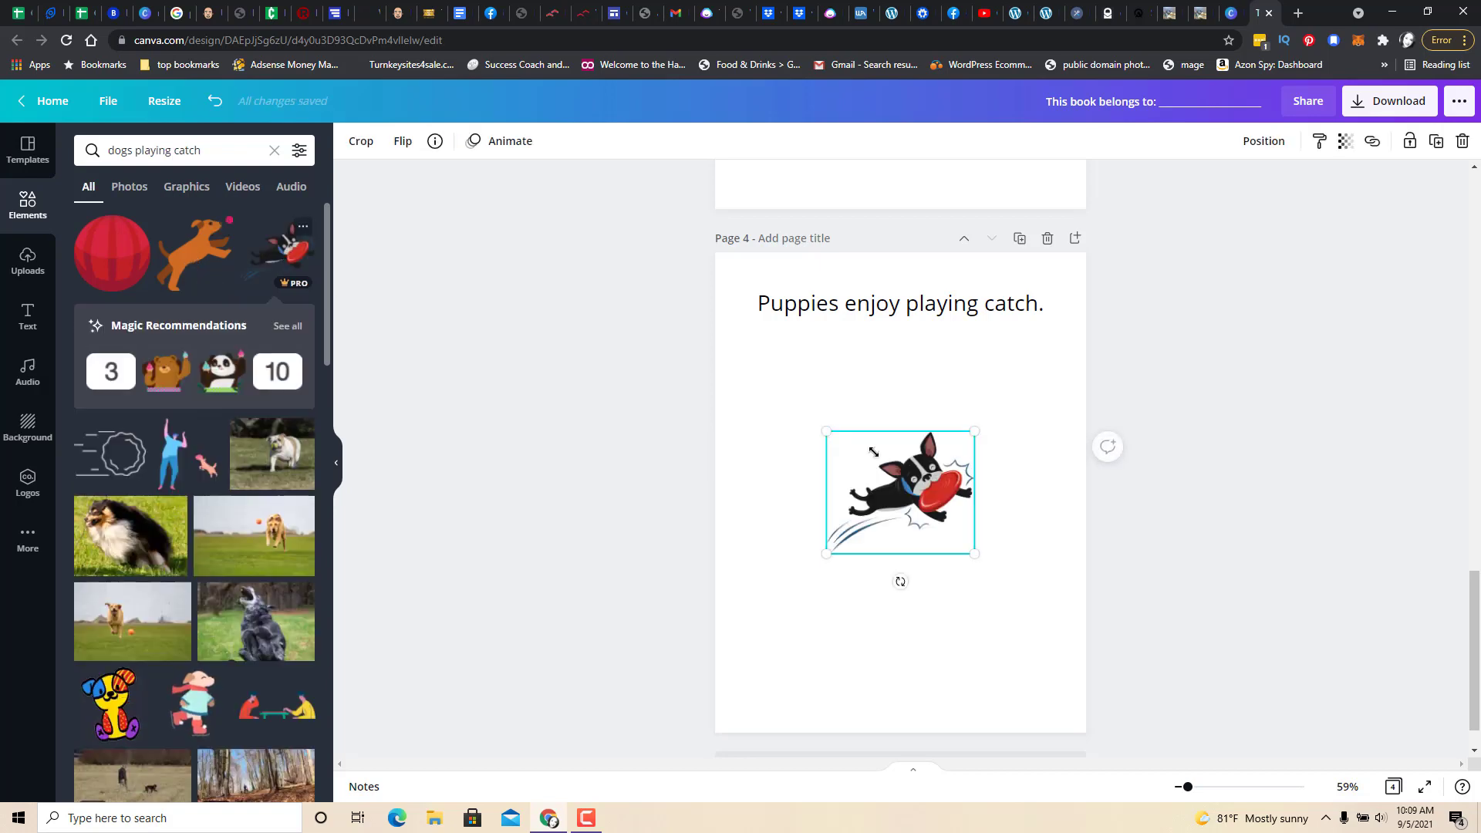
pyautogui.moveTo(911, 479)
pyautogui.mouseDown()
pyautogui.moveTo(934, 500)
pyautogui.moveTo(875, 515)
pyautogui.moveTo(923, 480)
pyautogui.mouseUp()
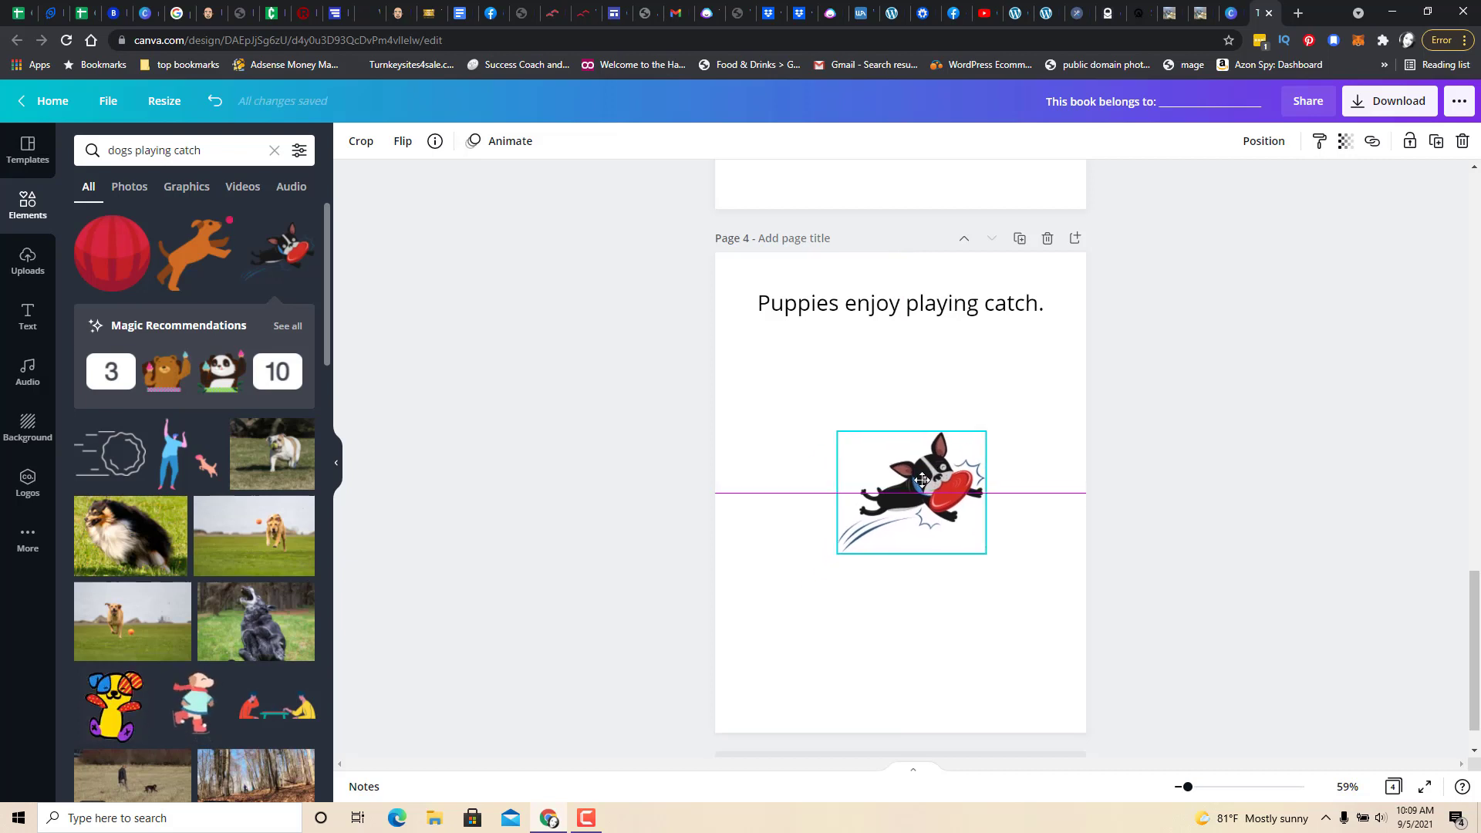
# Search Elements for 'boy throwing frisb' and browse the results
pyautogui.click(197, 152)
pyautogui.write('boy t')
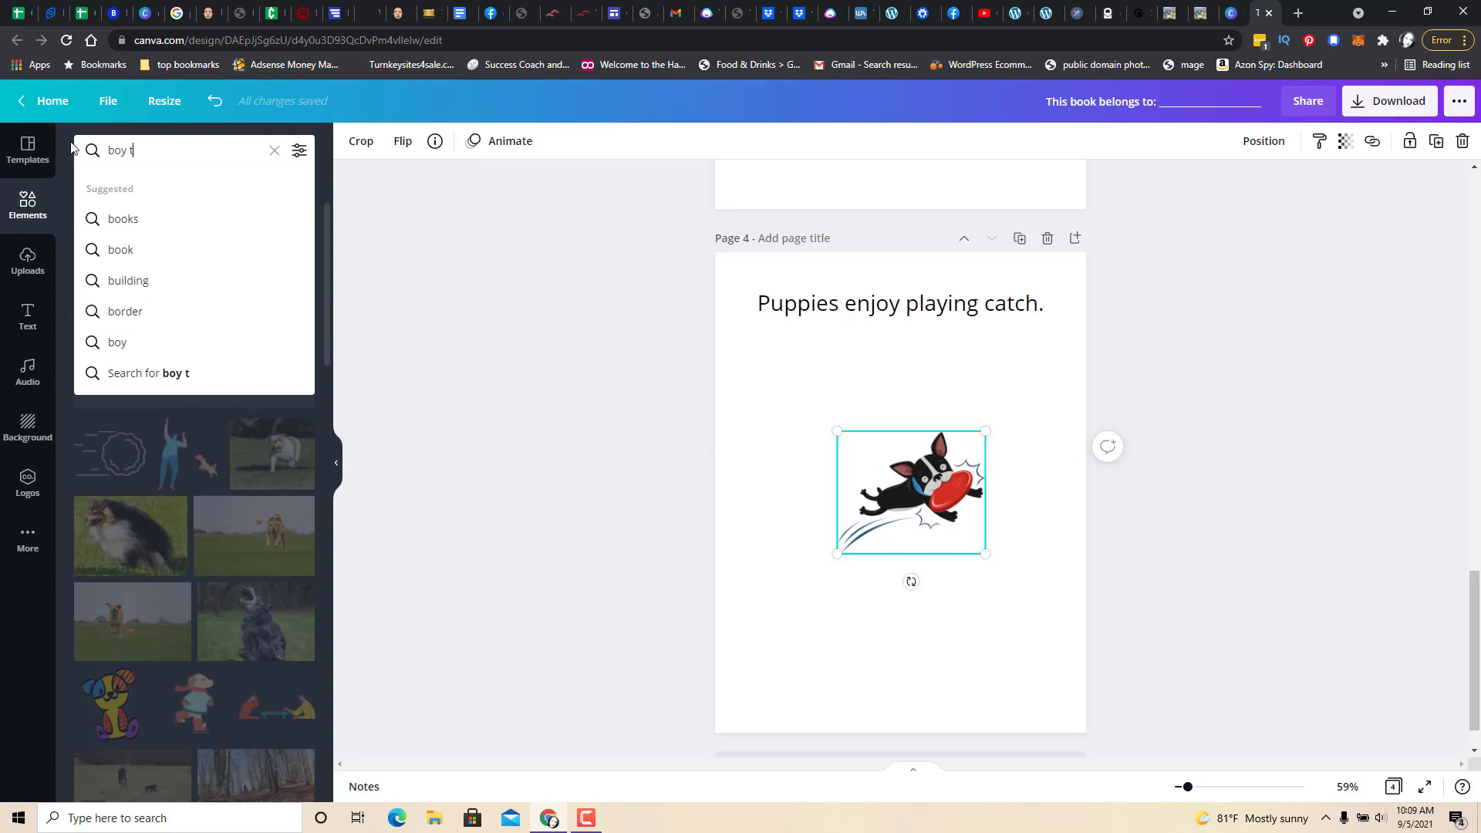
pyautogui.write('hrowing frisby')
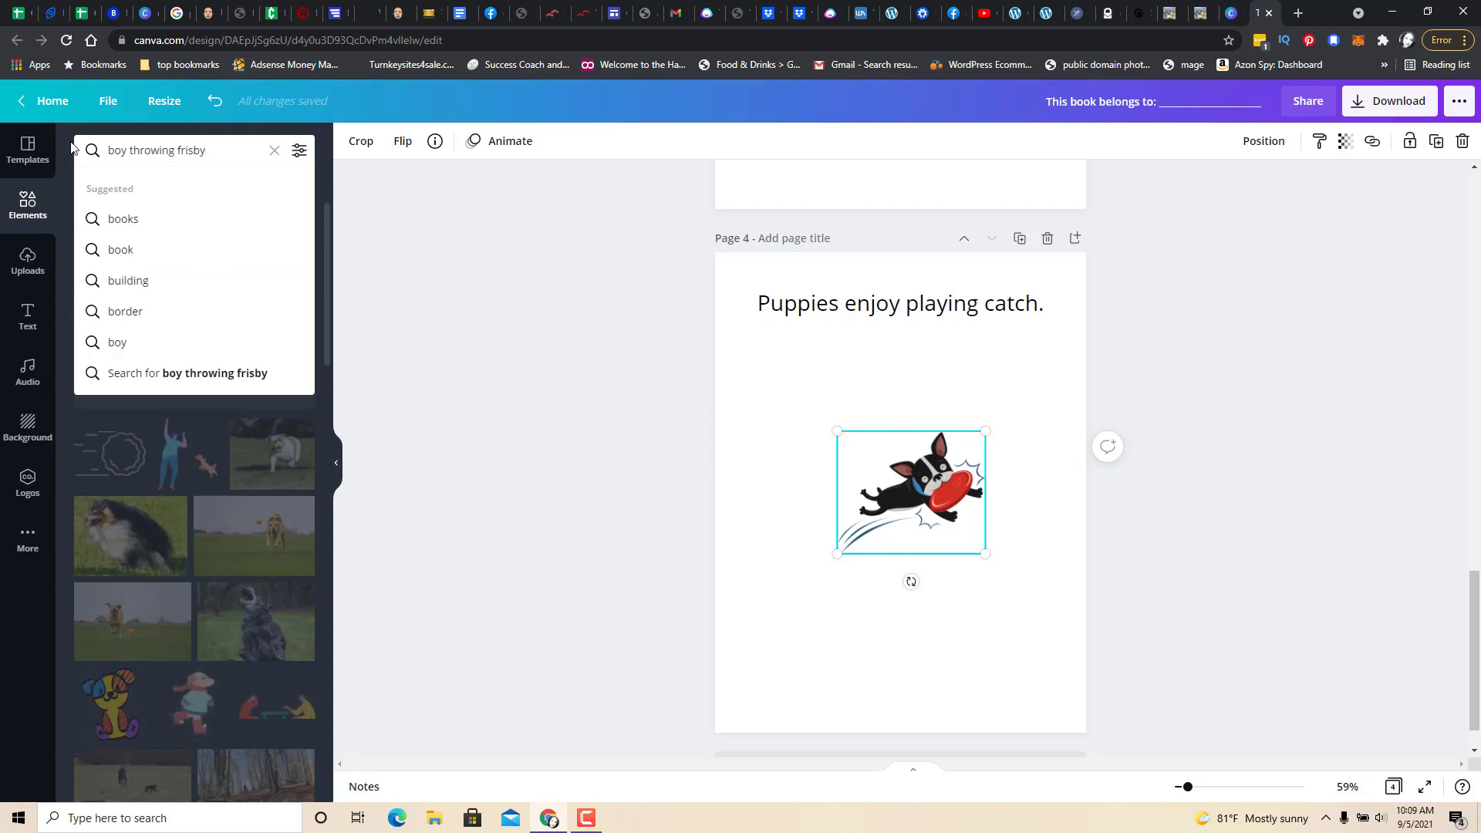
pyautogui.press('Return')
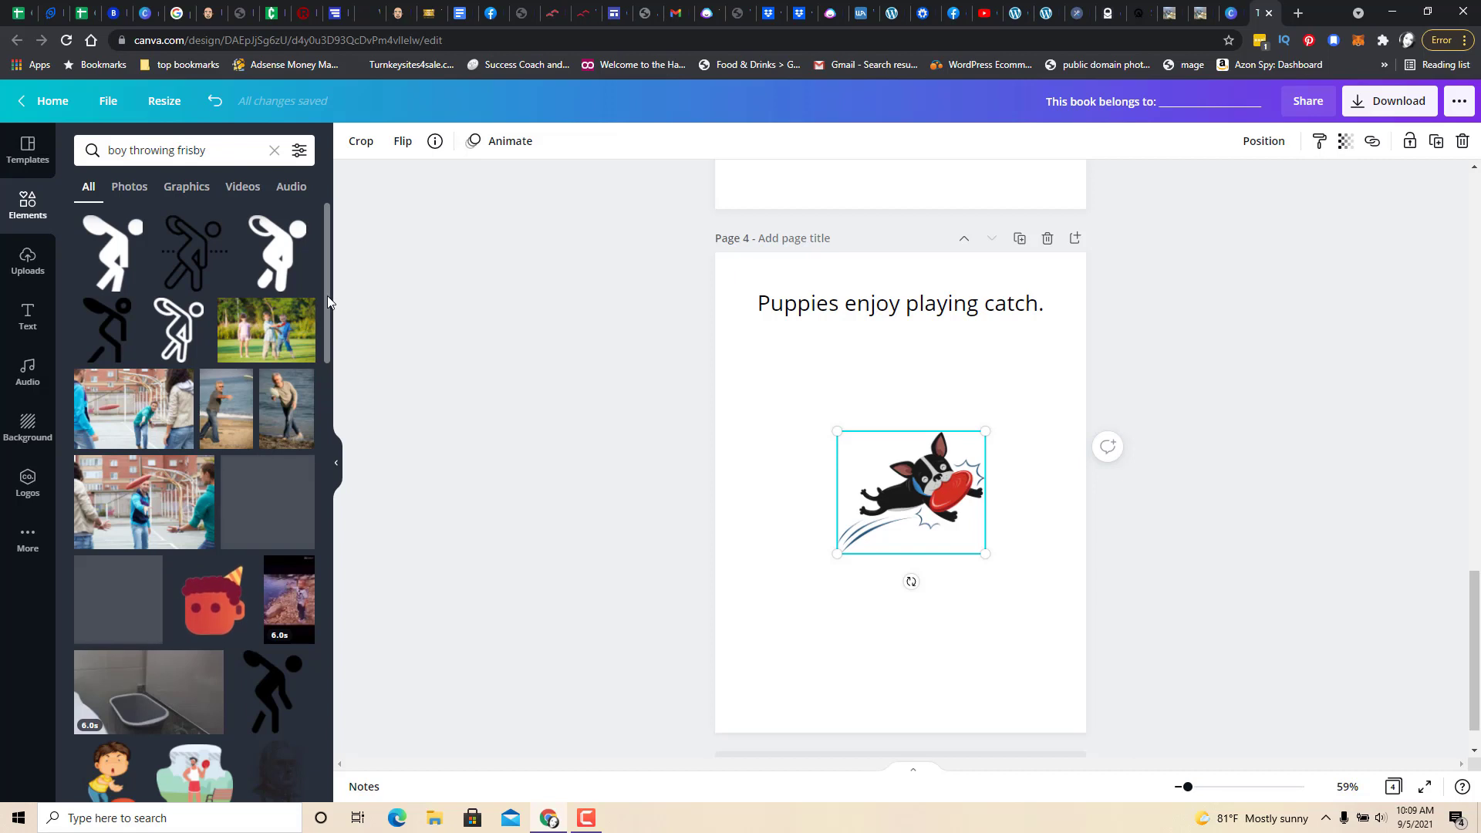
pyautogui.moveTo(326, 311); pyautogui.dragTo(371, 335)
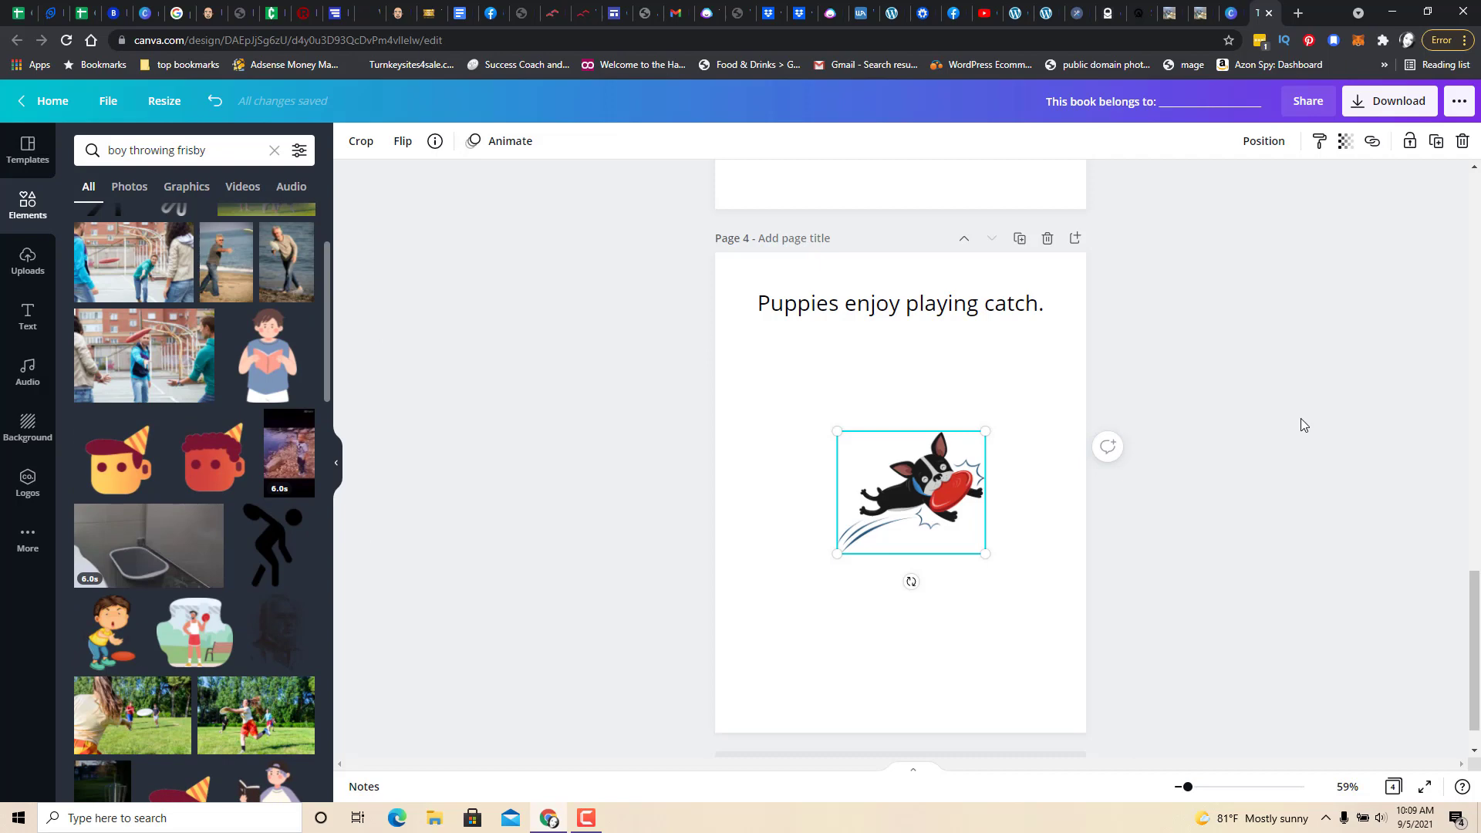
pyautogui.click(1383, 517)
pyautogui.moveTo(1474, 653)
pyautogui.mouseDown()
pyautogui.moveTo(1475, 243)
pyautogui.moveTo(1479, 677)
pyautogui.mouseUp()
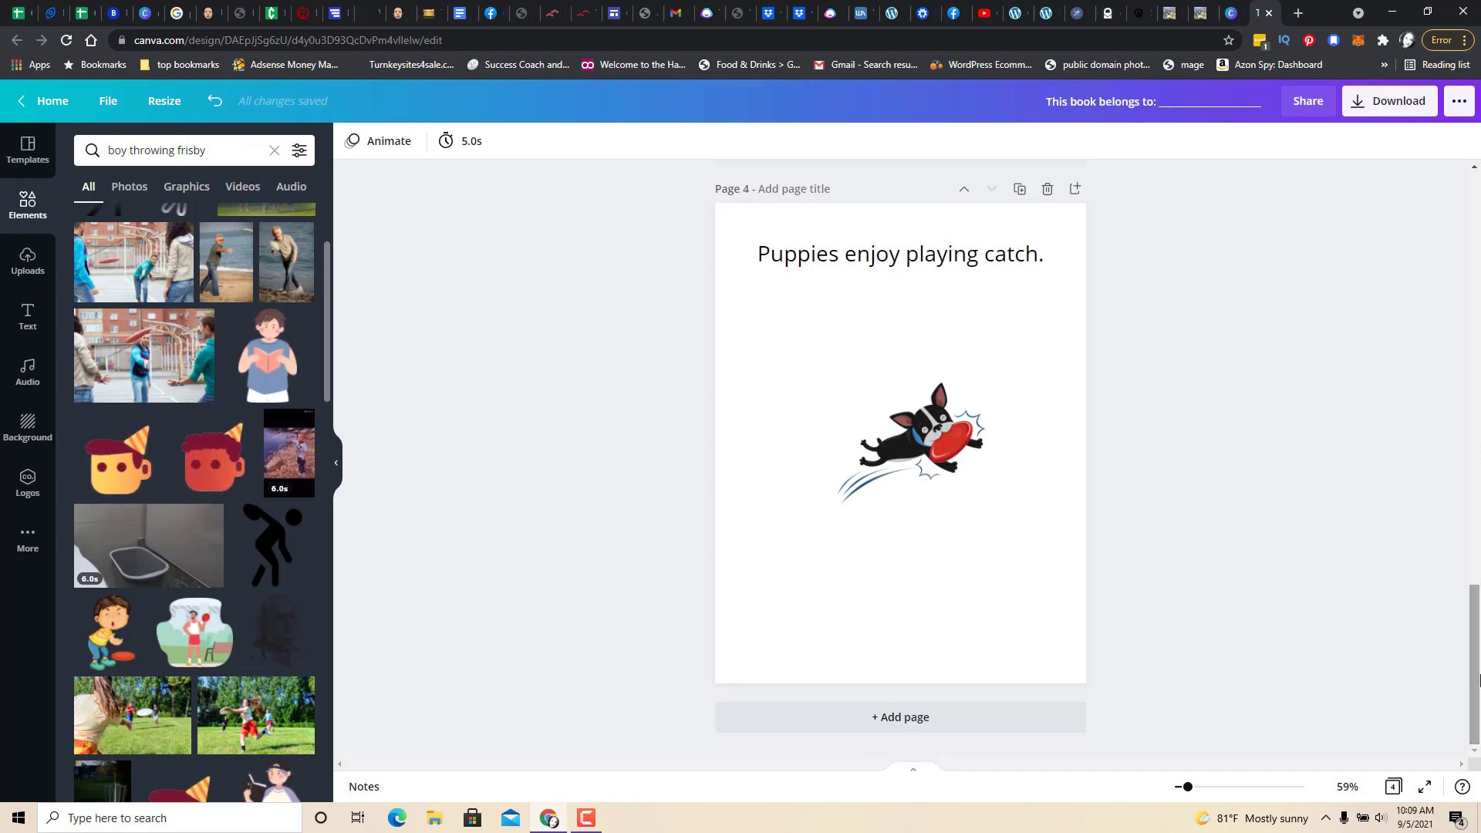
# Add a boy-with-frisbee graphic to page 4, move it, then delete it again
pyautogui.click(112, 650)
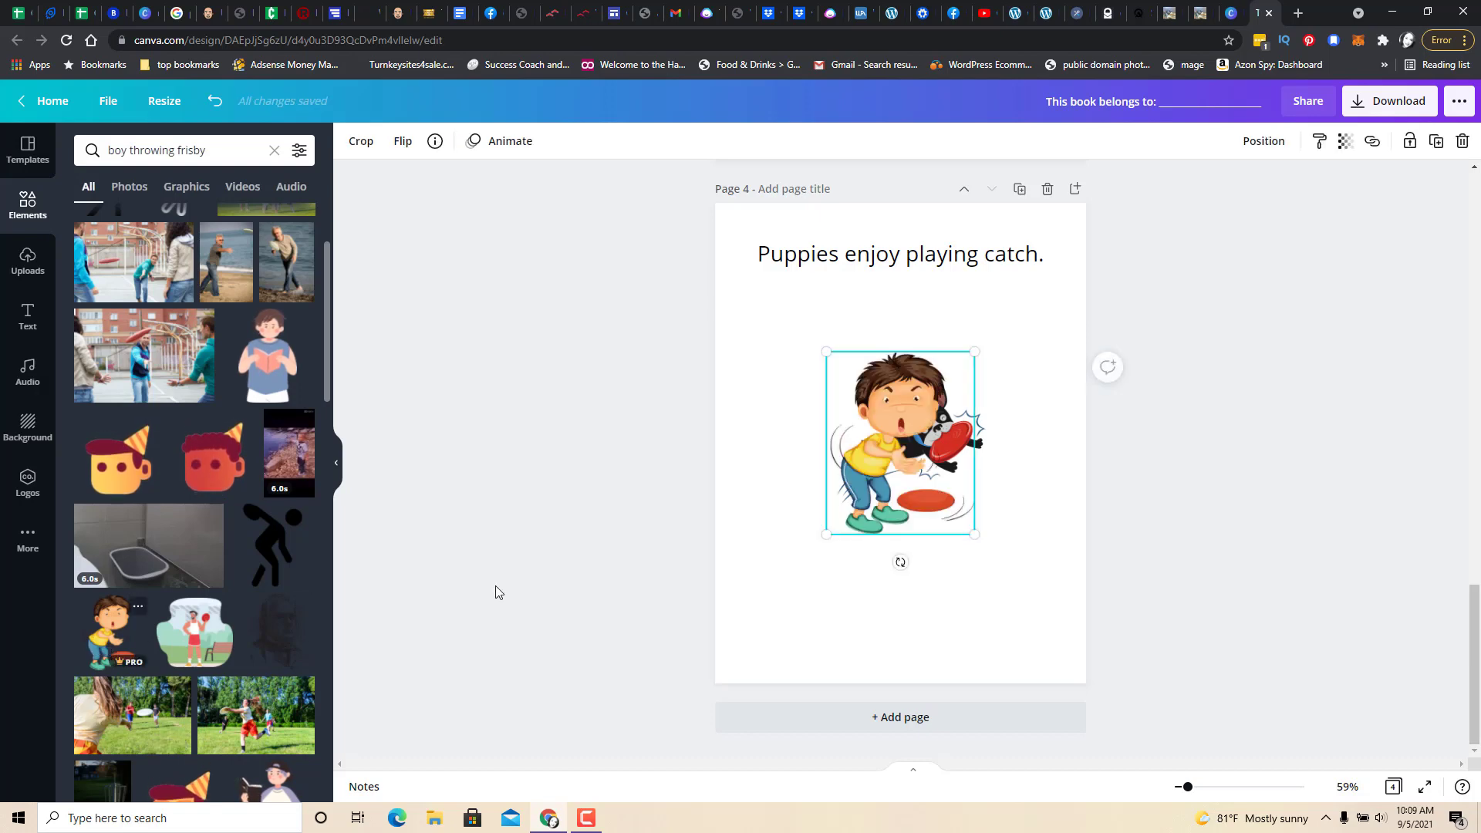
pyautogui.moveTo(896, 479); pyautogui.dragTo(868, 535)
pyautogui.press('Delete')
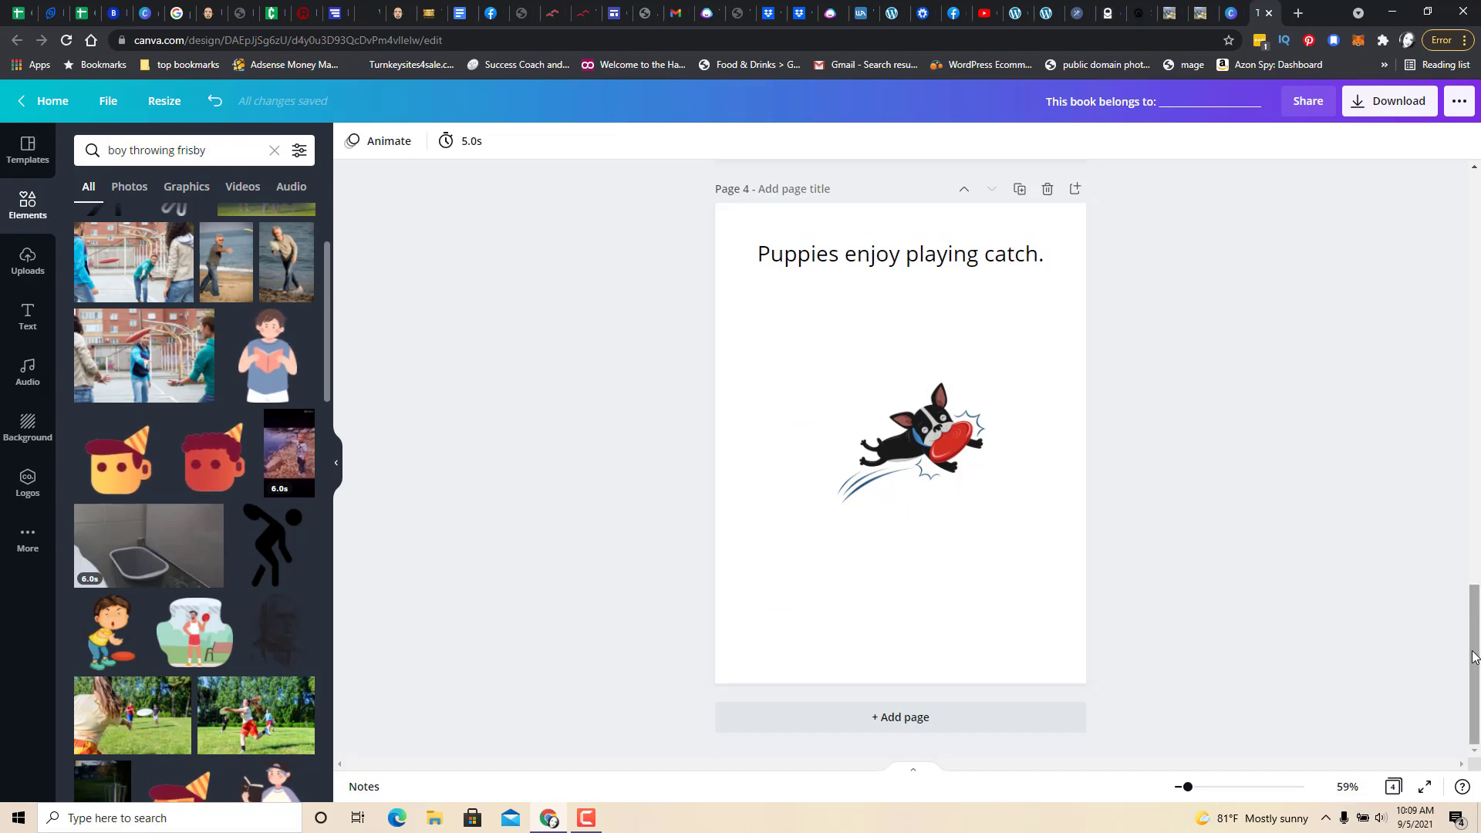
# Scroll back up to page 3 and select the previous search words to replace them
pyautogui.moveTo(1475, 657); pyautogui.dragTo(1431, 368)
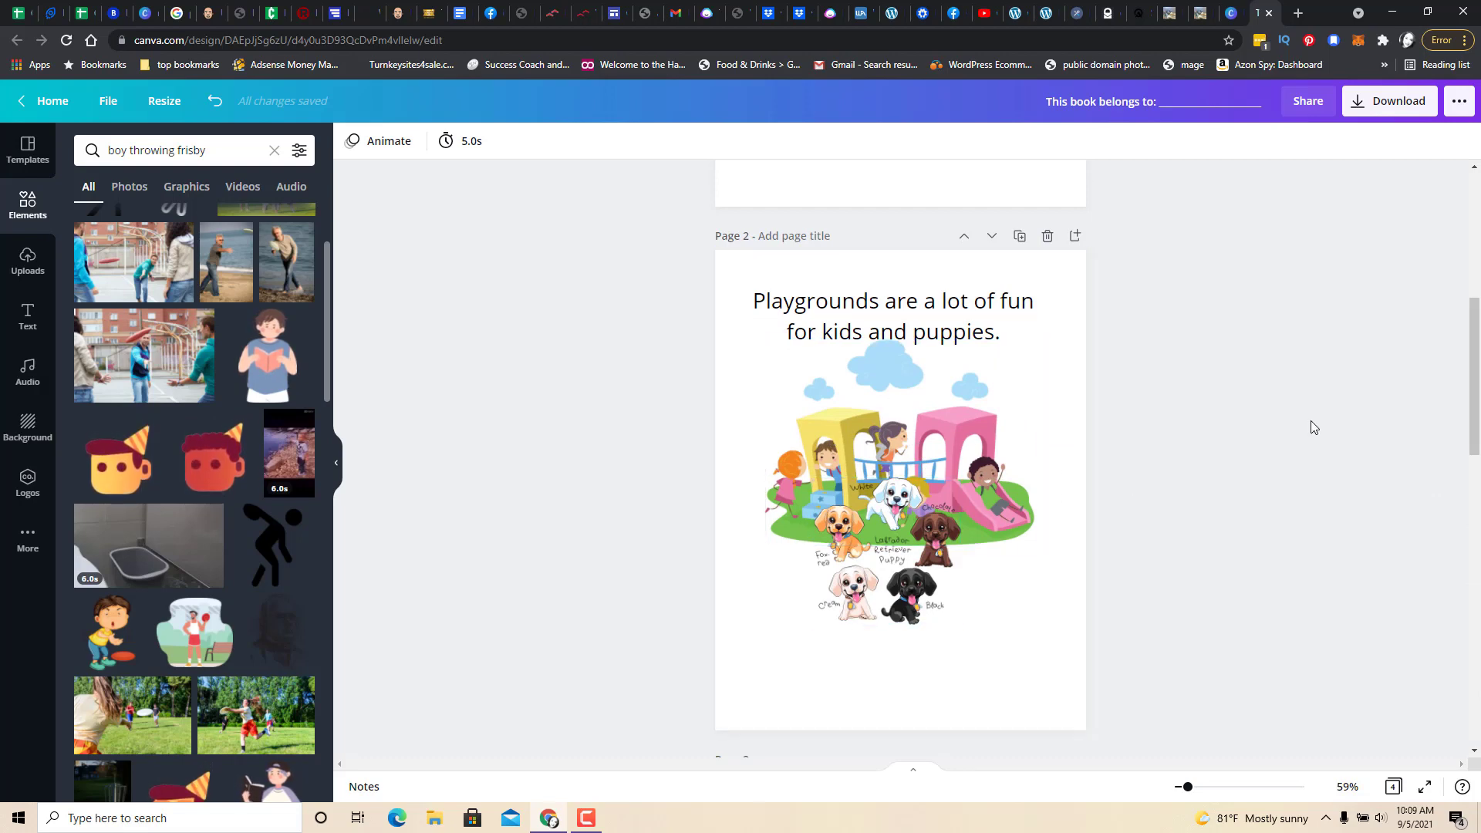
pyautogui.moveTo(1475, 329); pyautogui.dragTo(1475, 471)
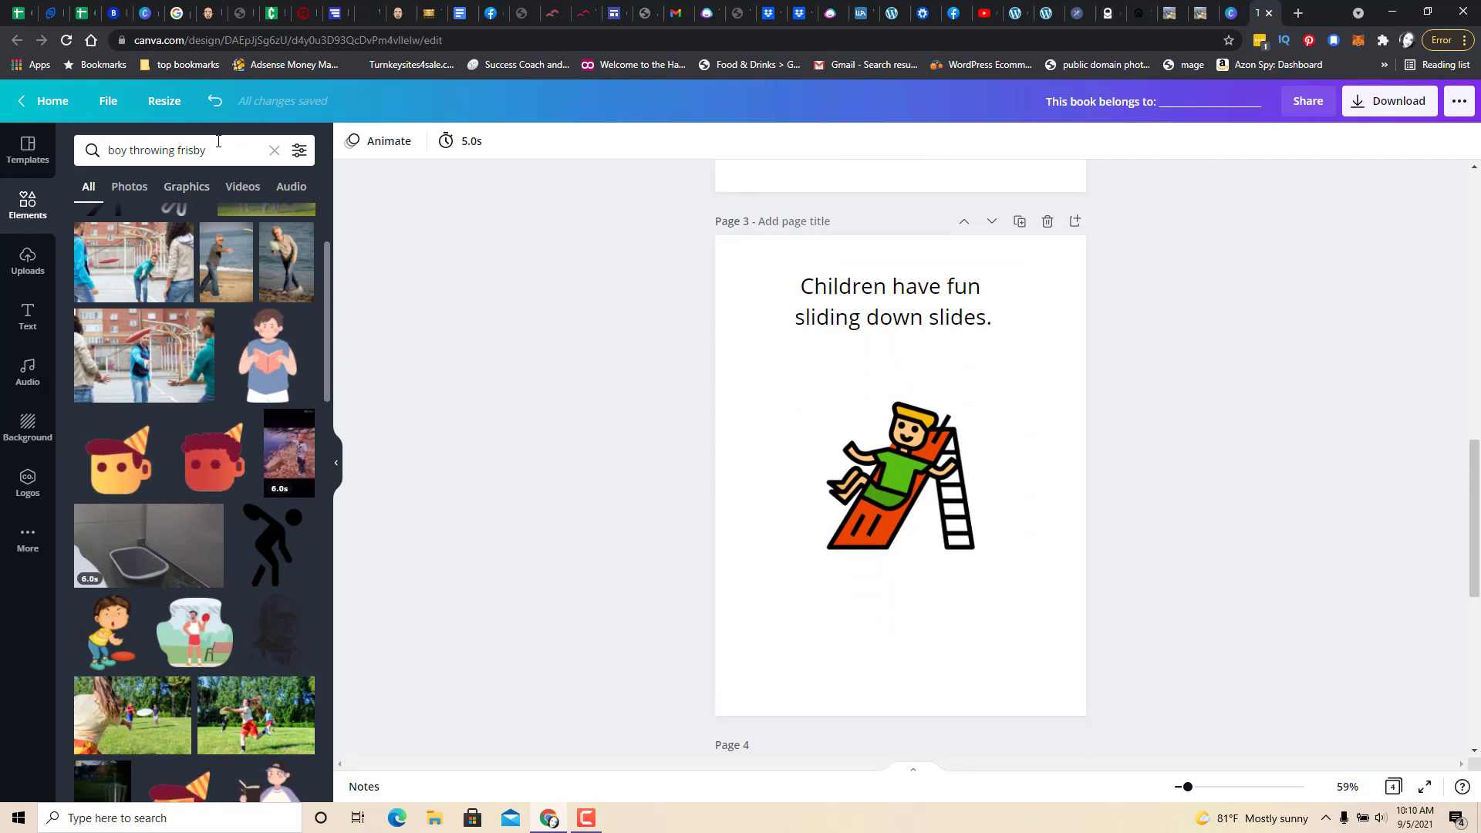
pyautogui.moveTo(219, 141); pyautogui.dragTo(98, 151)
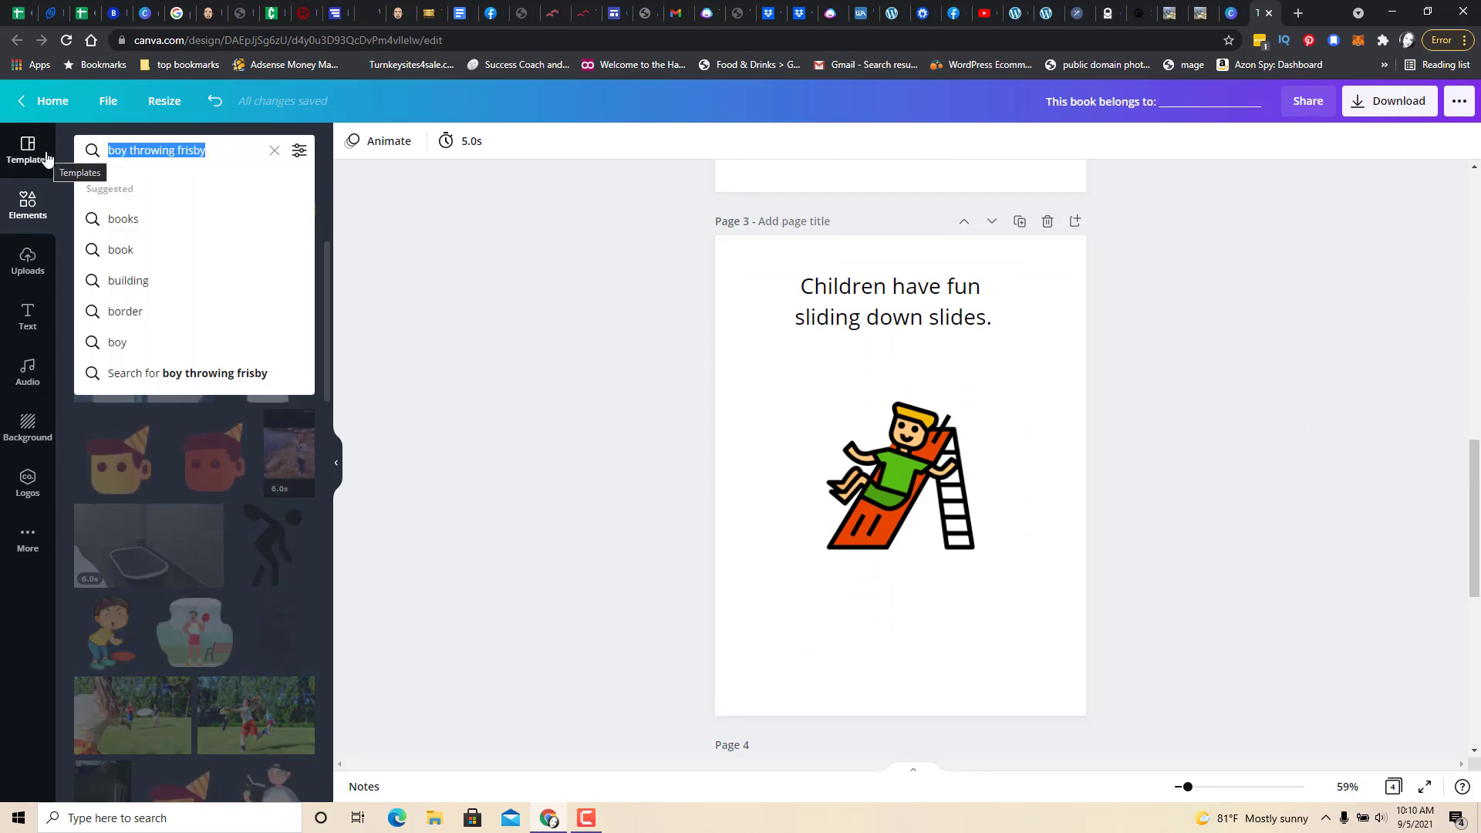
# Search Elements for 'girl slide' and add the playground-with-girl graphic to page 3
pyautogui.write('girl slide')
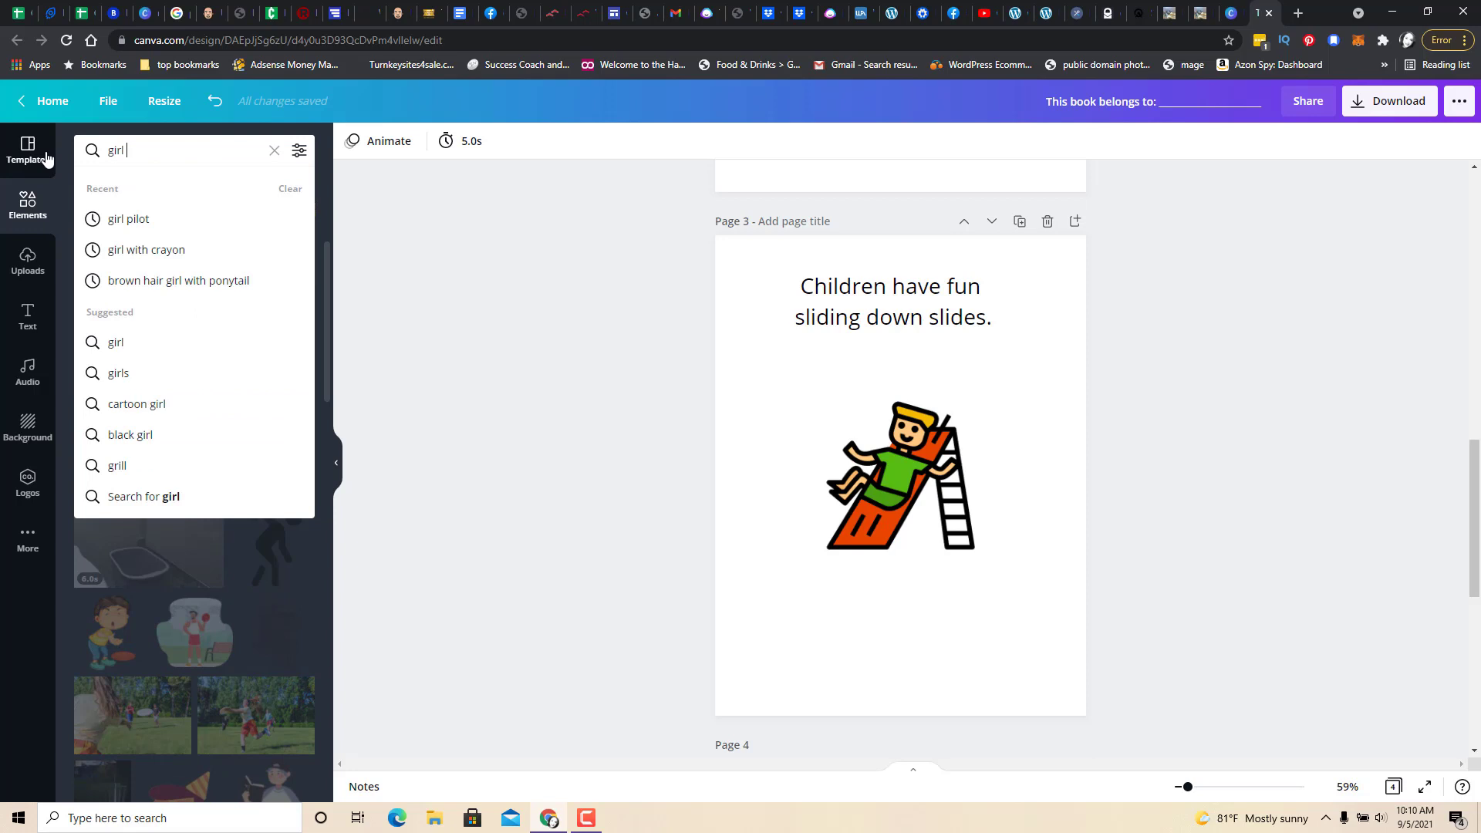
pyautogui.press('Return')
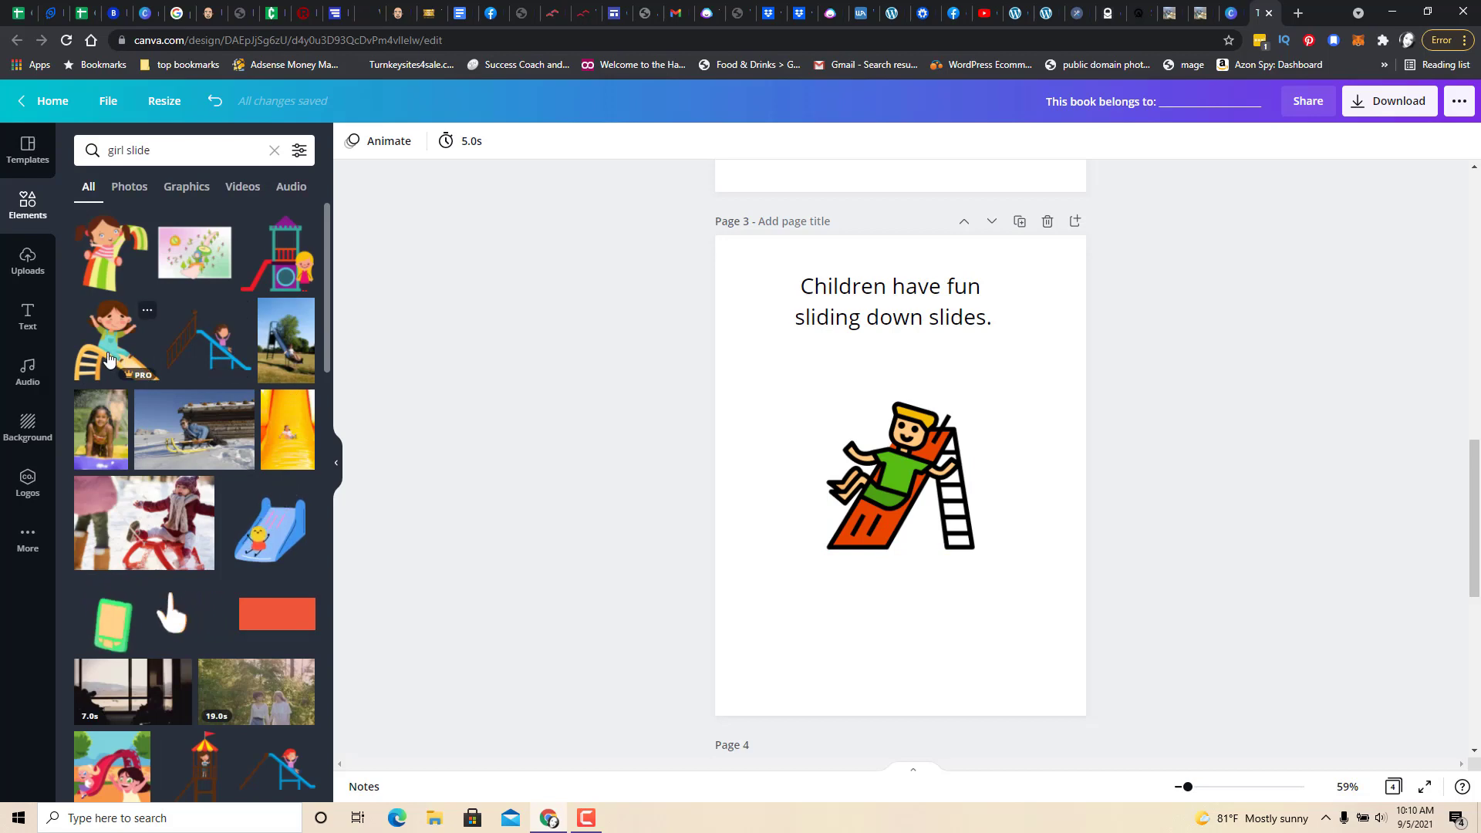
pyautogui.click(282, 264)
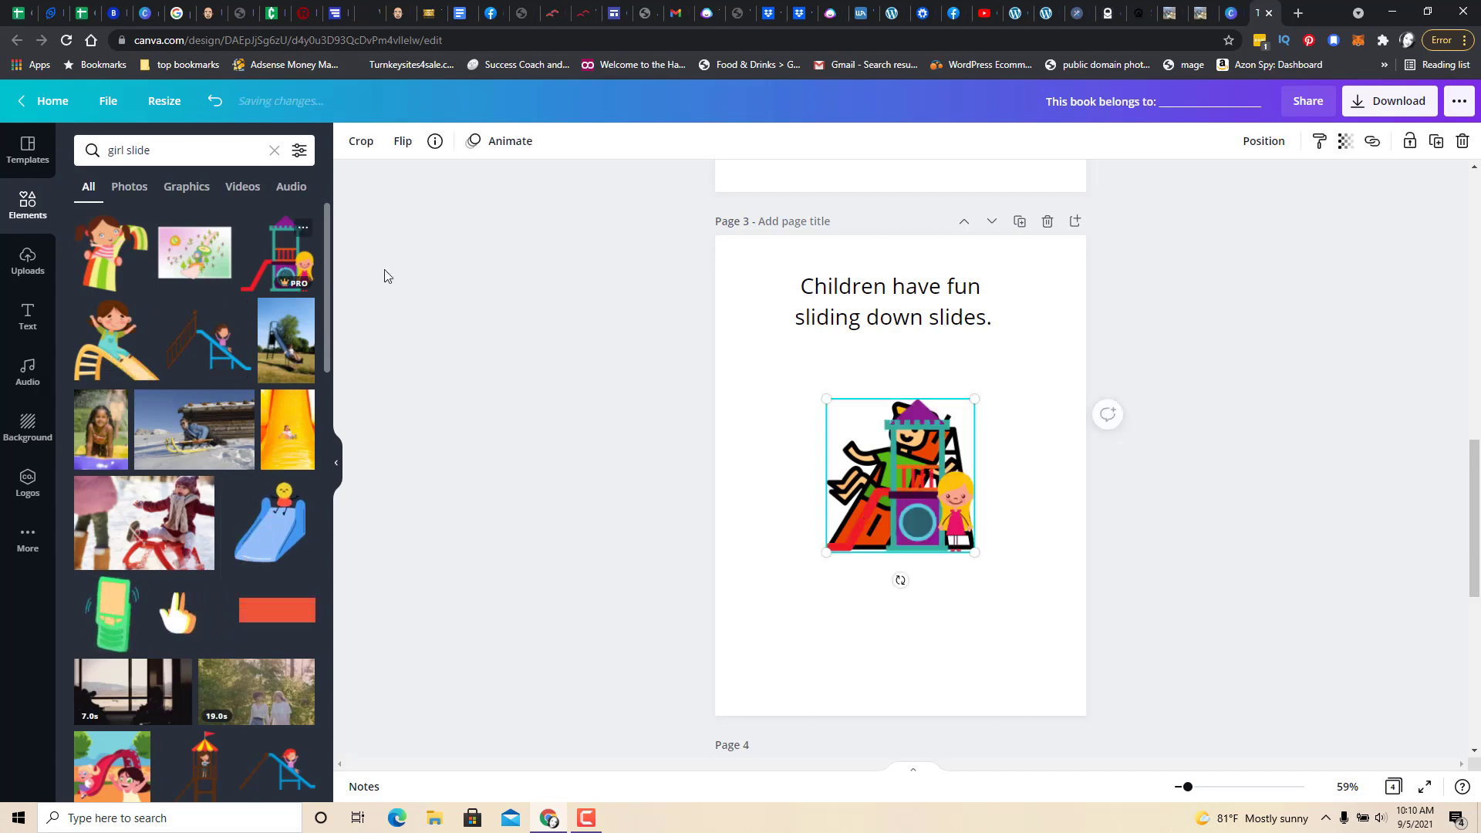
pyautogui.moveTo(852, 484); pyautogui.dragTo(900, 621)
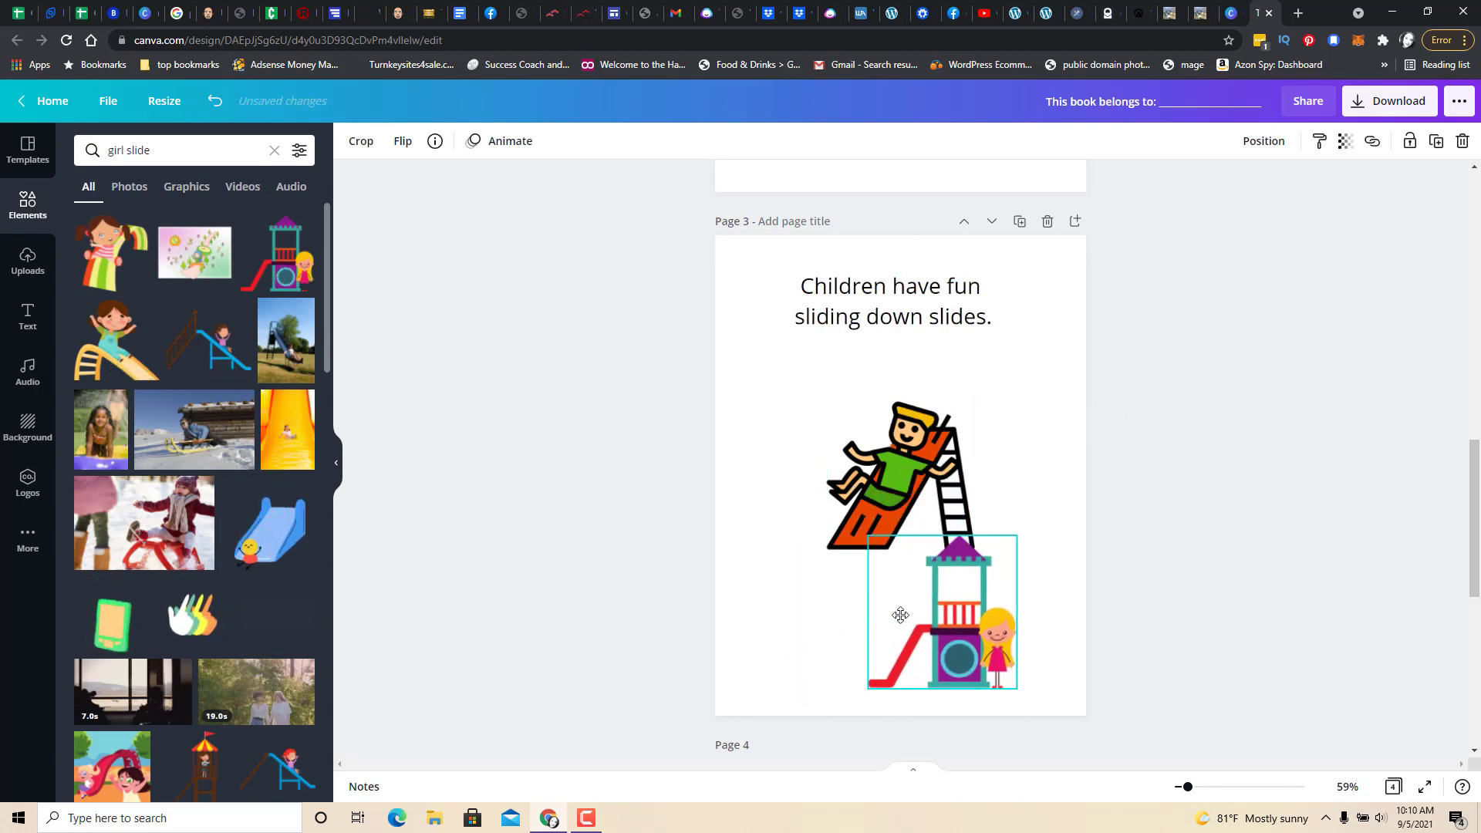
# Enlarge the playground graphic and overlap it with the boy so he slides down its tower
pyautogui.click(880, 460)
pyautogui.moveTo(842, 474); pyautogui.dragTo(754, 559)
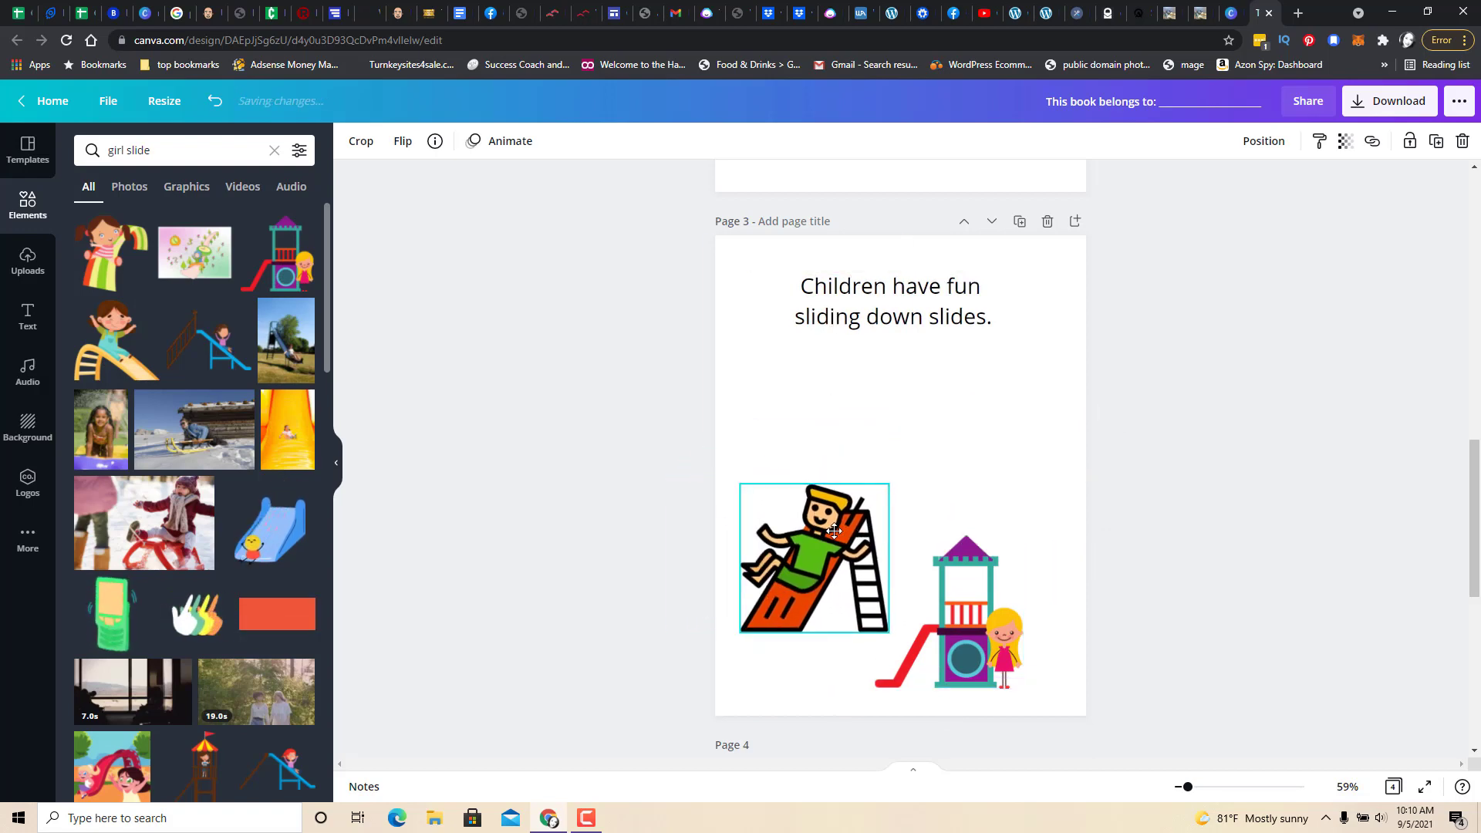
pyautogui.click(980, 627)
pyautogui.moveTo(980, 626); pyautogui.dragTo(968, 553)
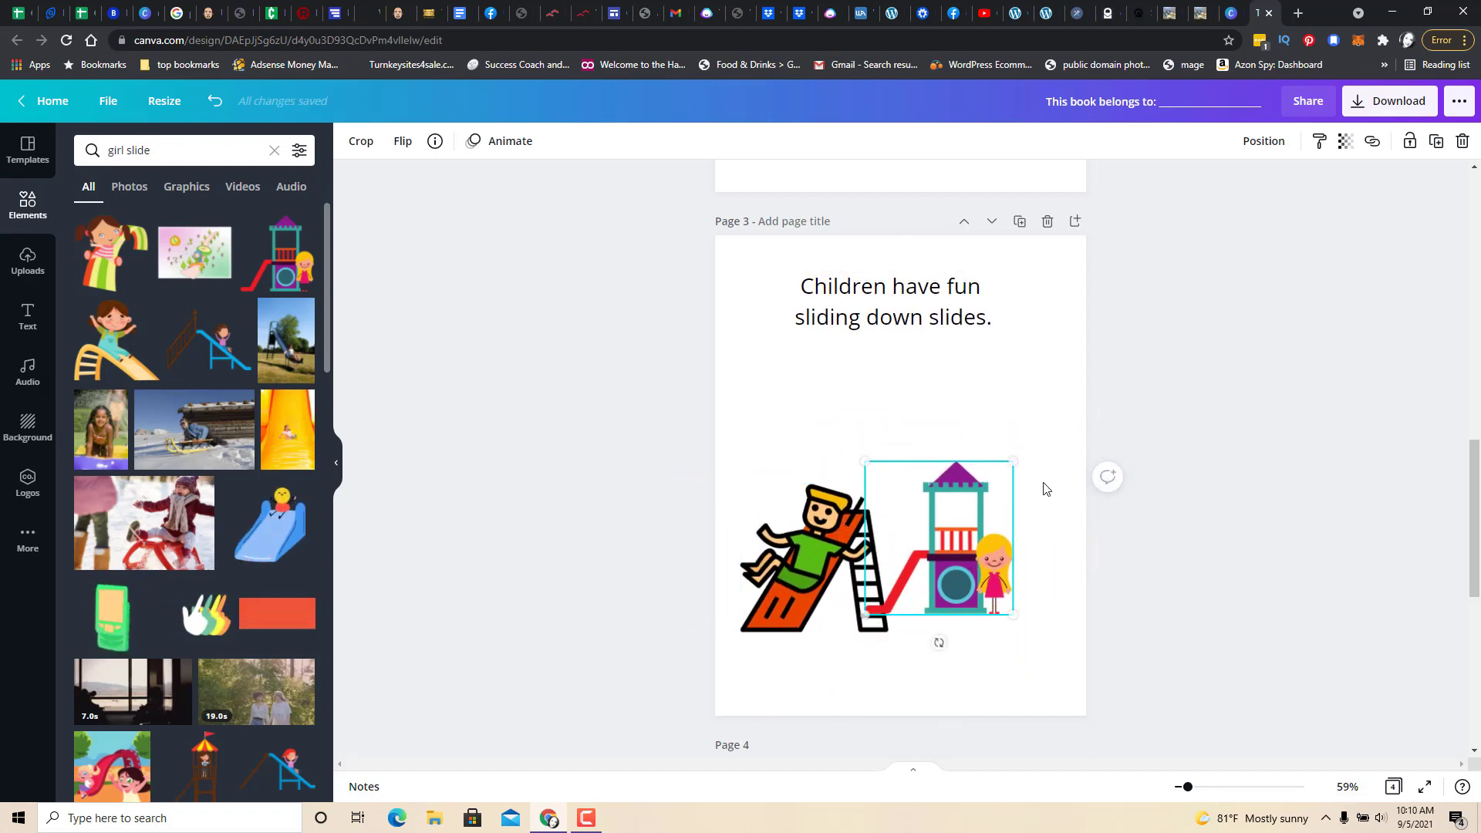
pyautogui.moveTo(1011, 463); pyautogui.dragTo(1025, 309)
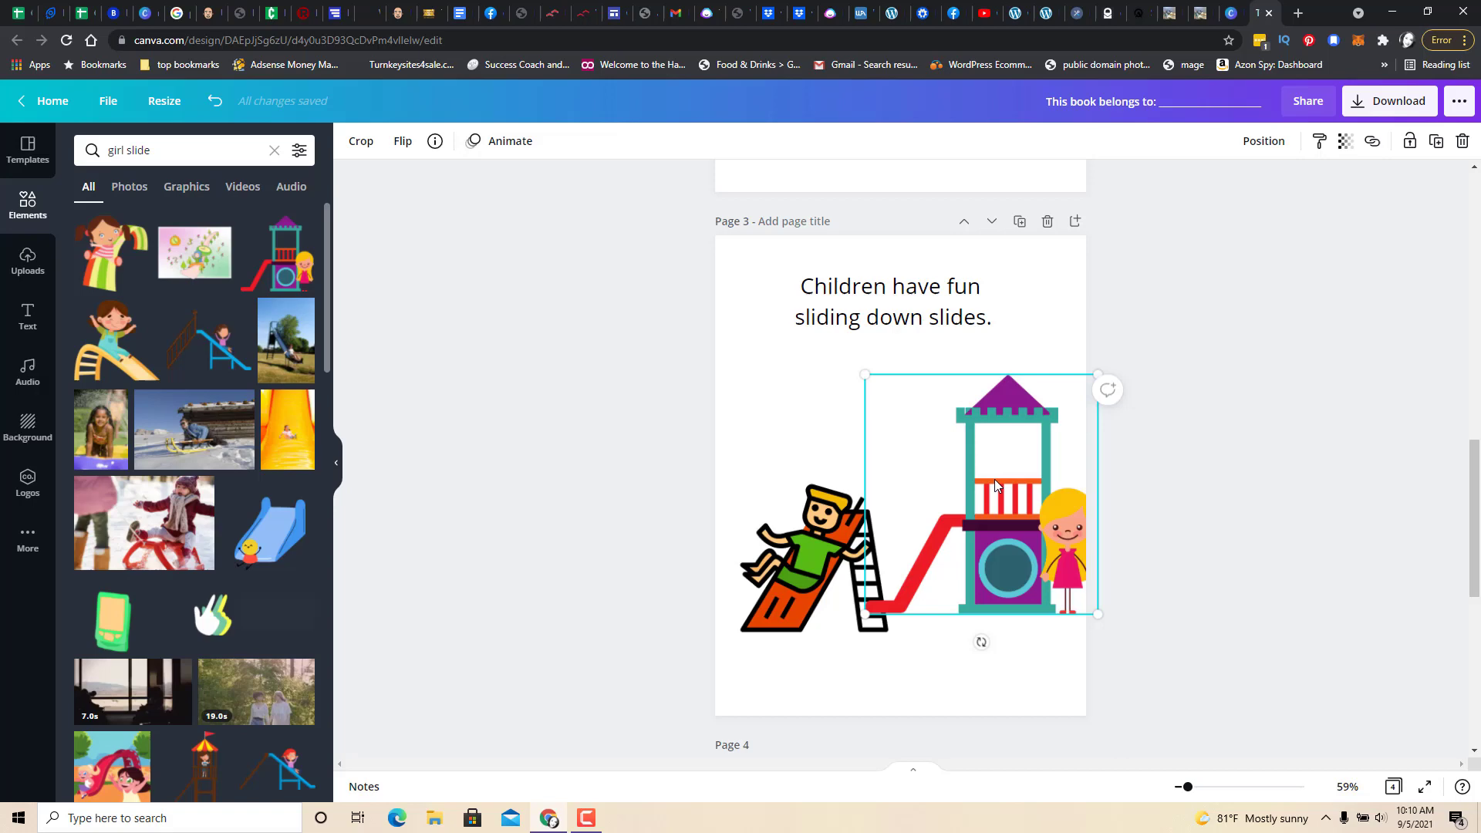
pyautogui.moveTo(1000, 480); pyautogui.dragTo(917, 466)
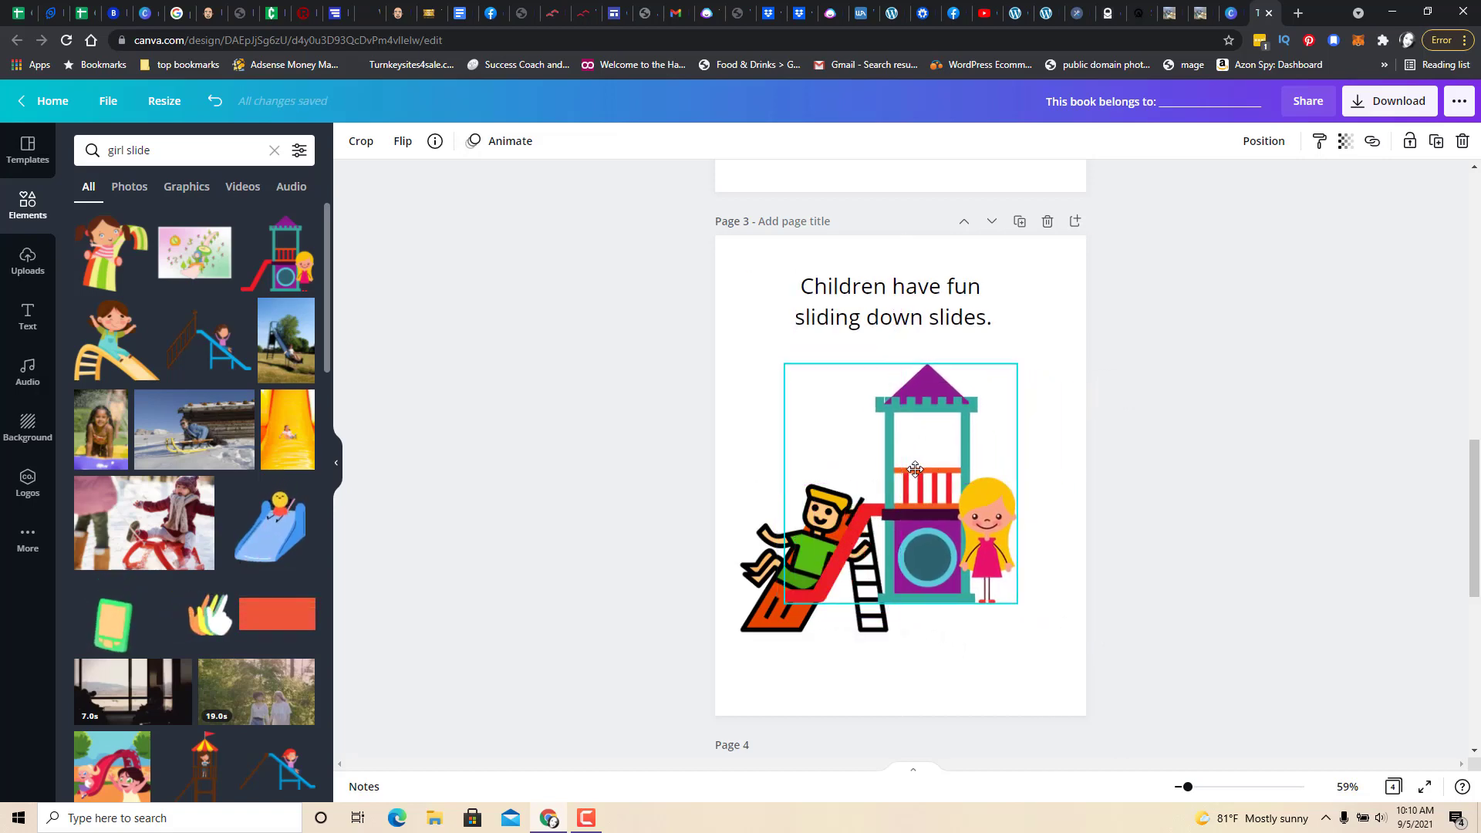
pyautogui.click(1155, 569)
pyautogui.moveTo(827, 572)
pyautogui.mouseDown()
pyautogui.moveTo(842, 548)
pyautogui.moveTo(803, 595)
pyautogui.moveTo(831, 586)
pyautogui.mouseUp()
pyautogui.click(746, 615)
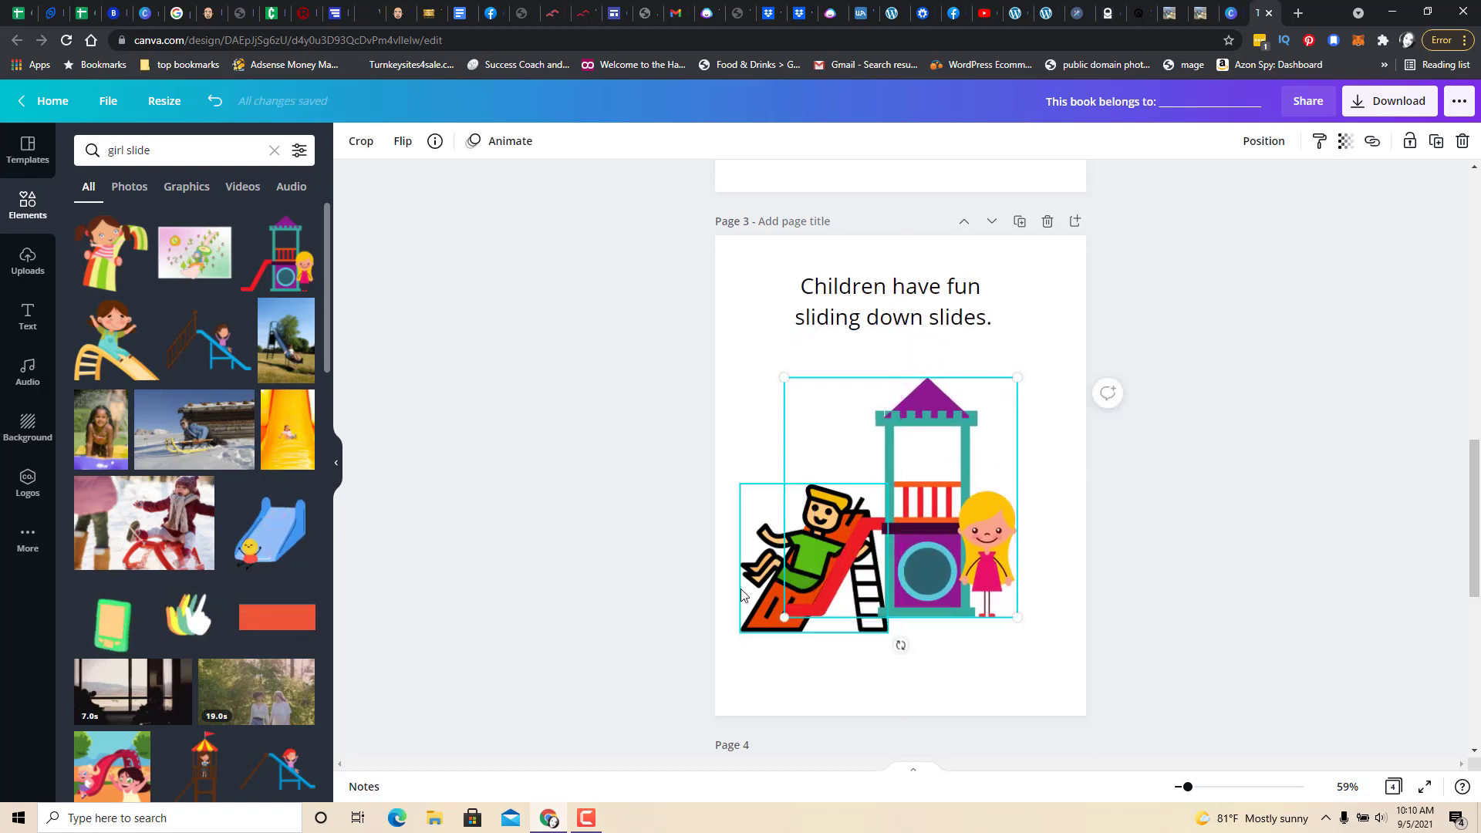
pyautogui.moveTo(747, 615); pyautogui.dragTo(779, 582)
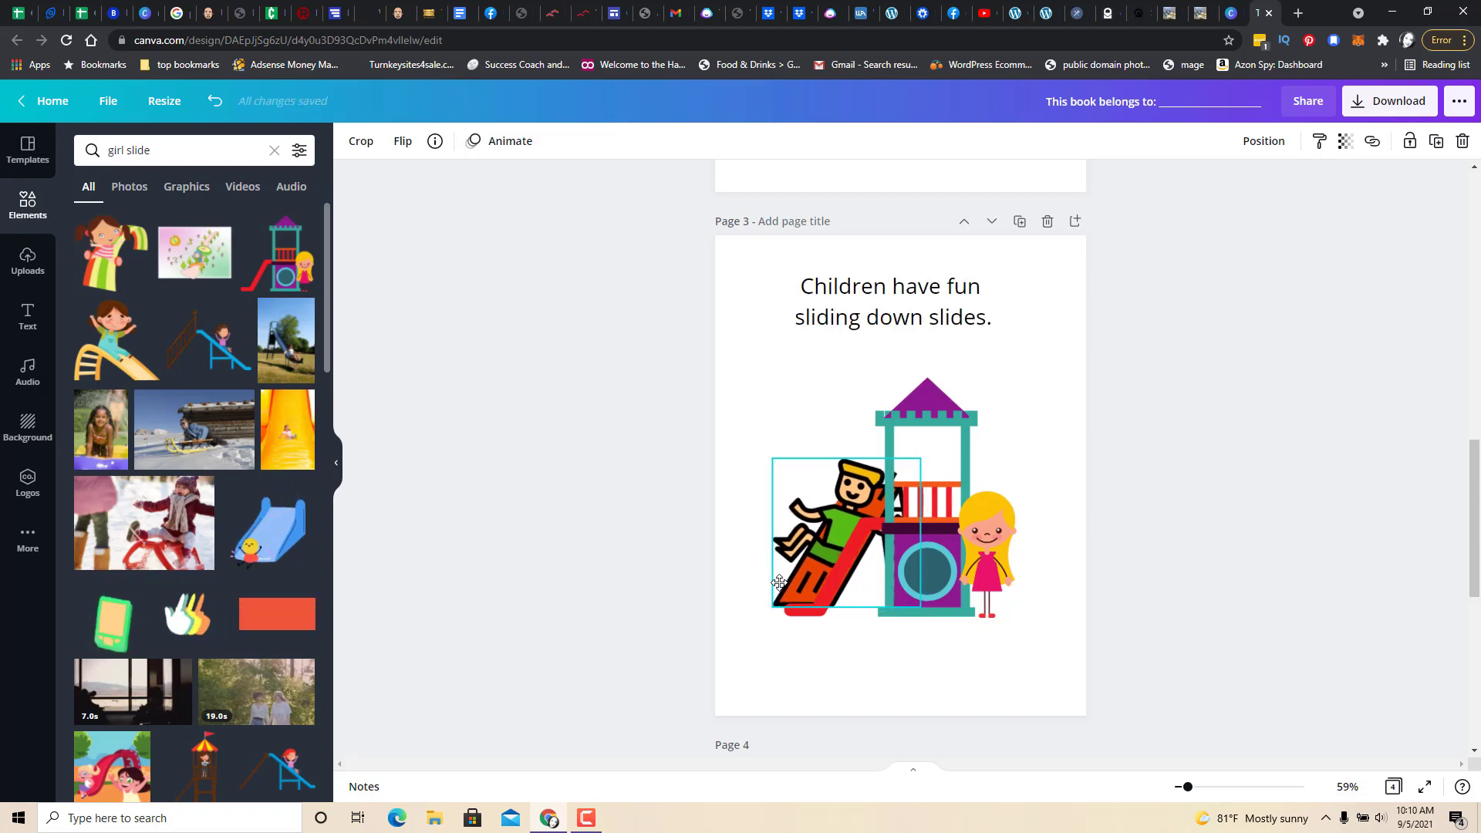
pyautogui.click(1191, 460)
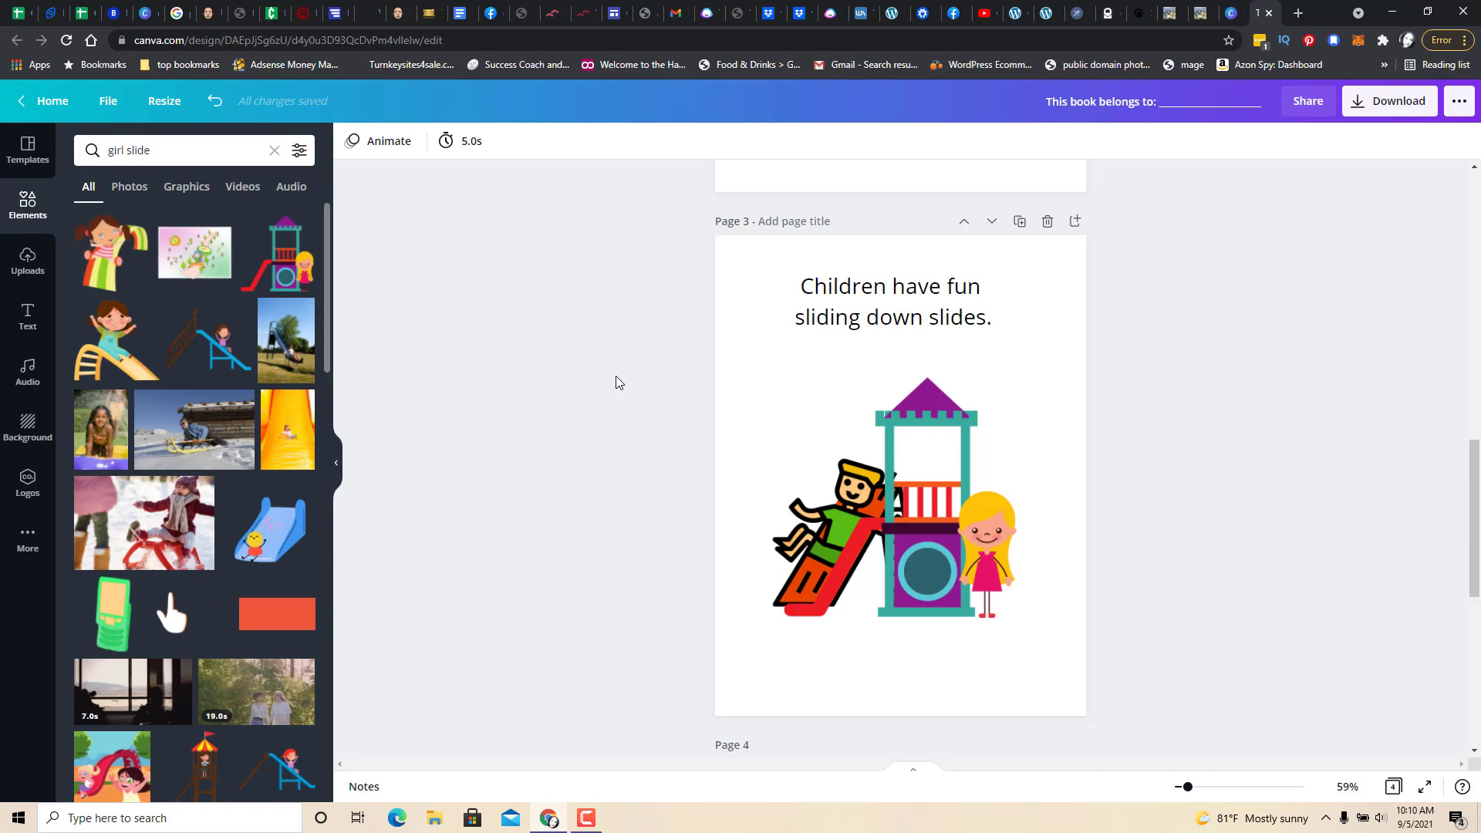
pyautogui.click(836, 534)
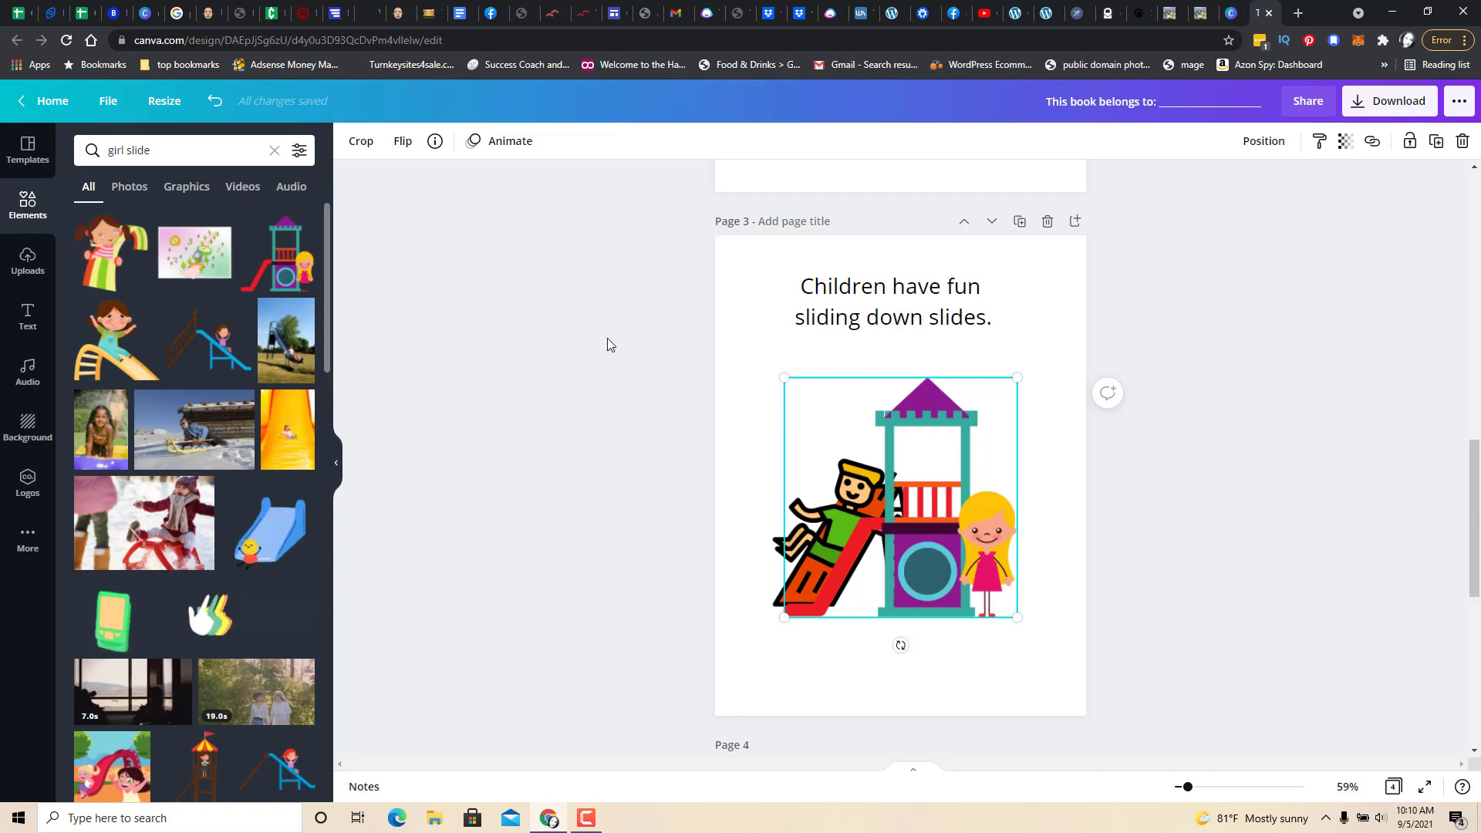
pyautogui.click(401, 143)
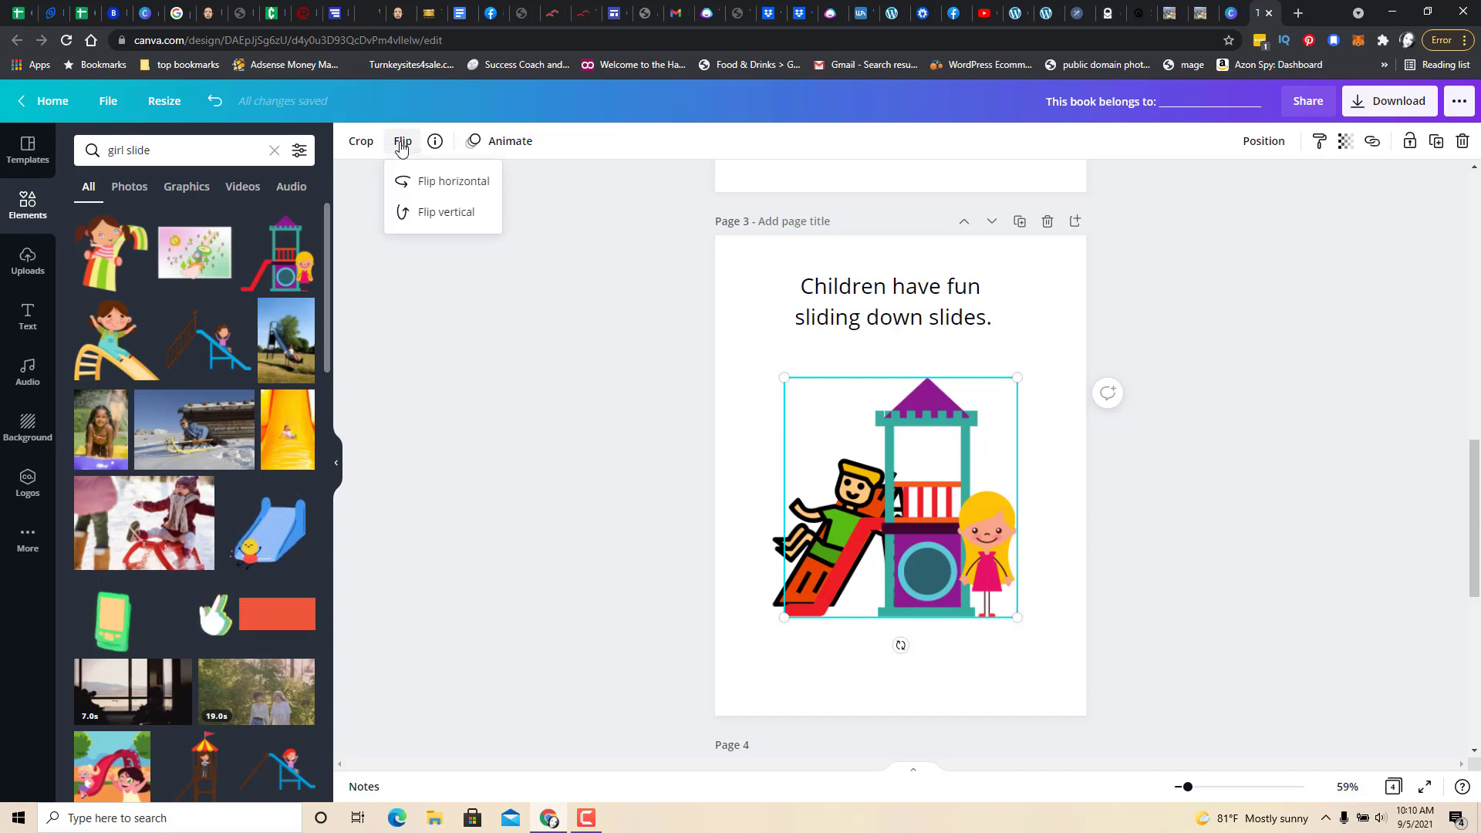
pyautogui.click(425, 184)
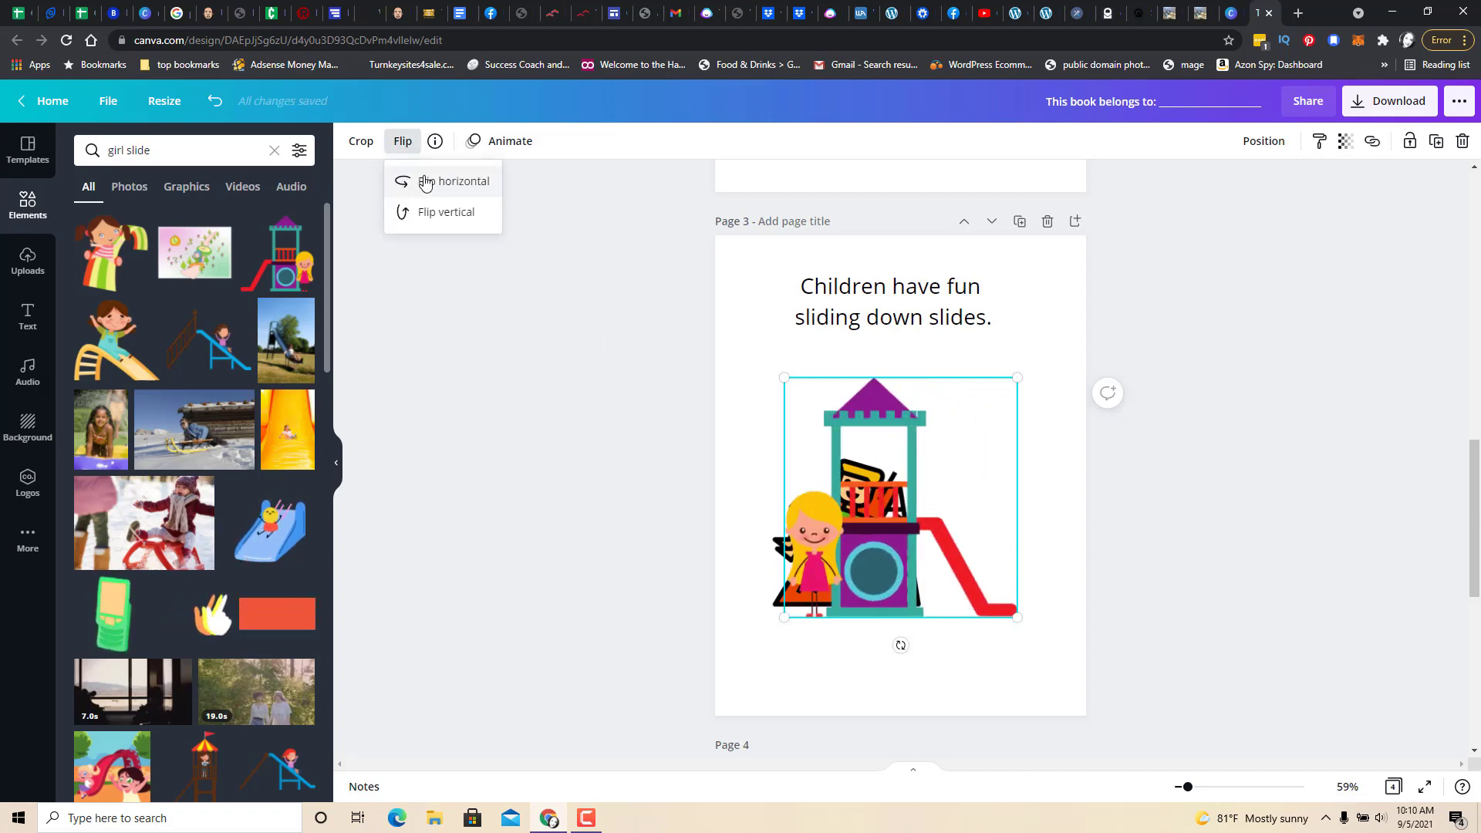
pyautogui.click(425, 183)
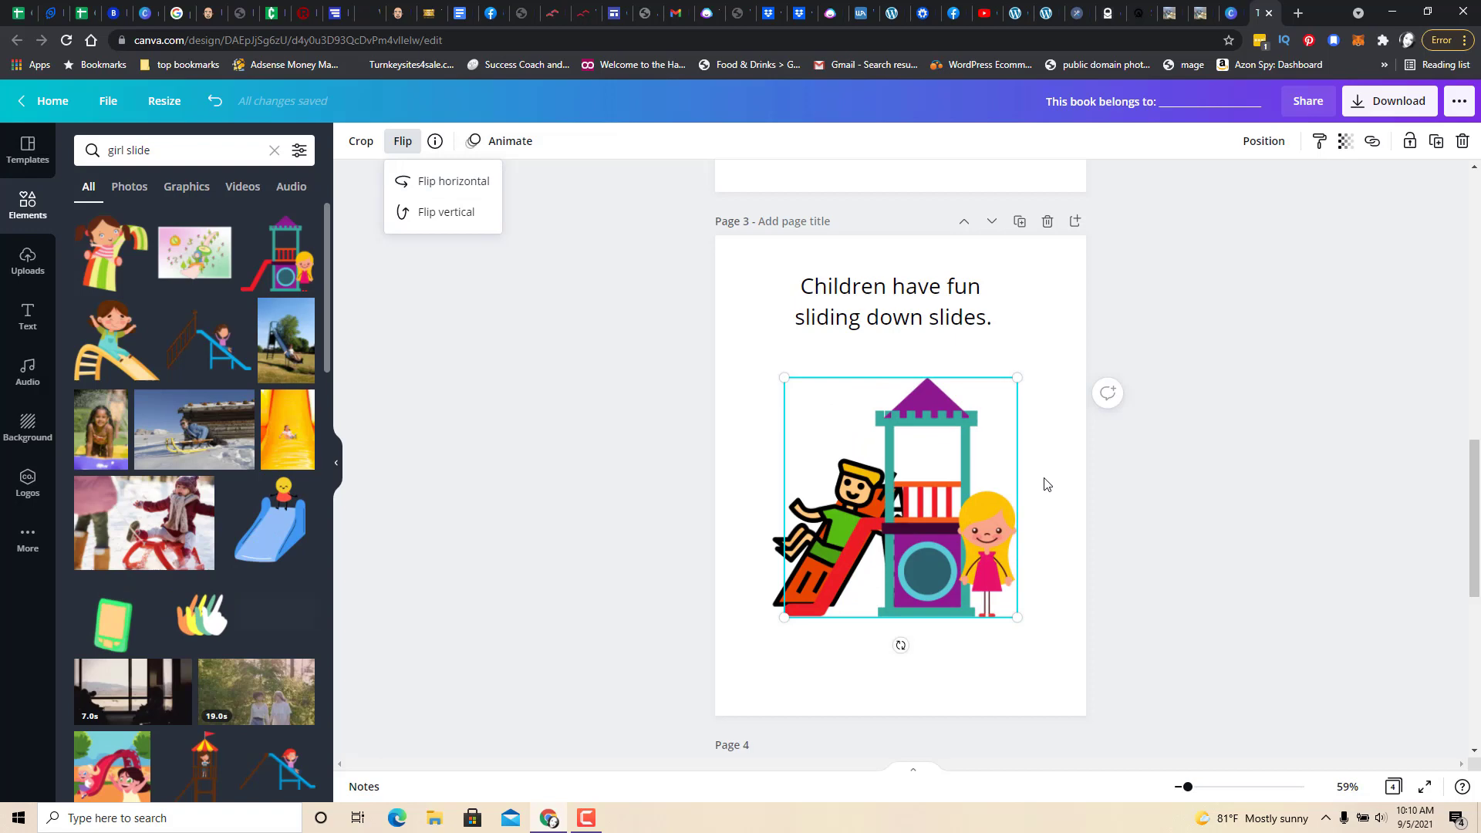
pyautogui.click(1413, 426)
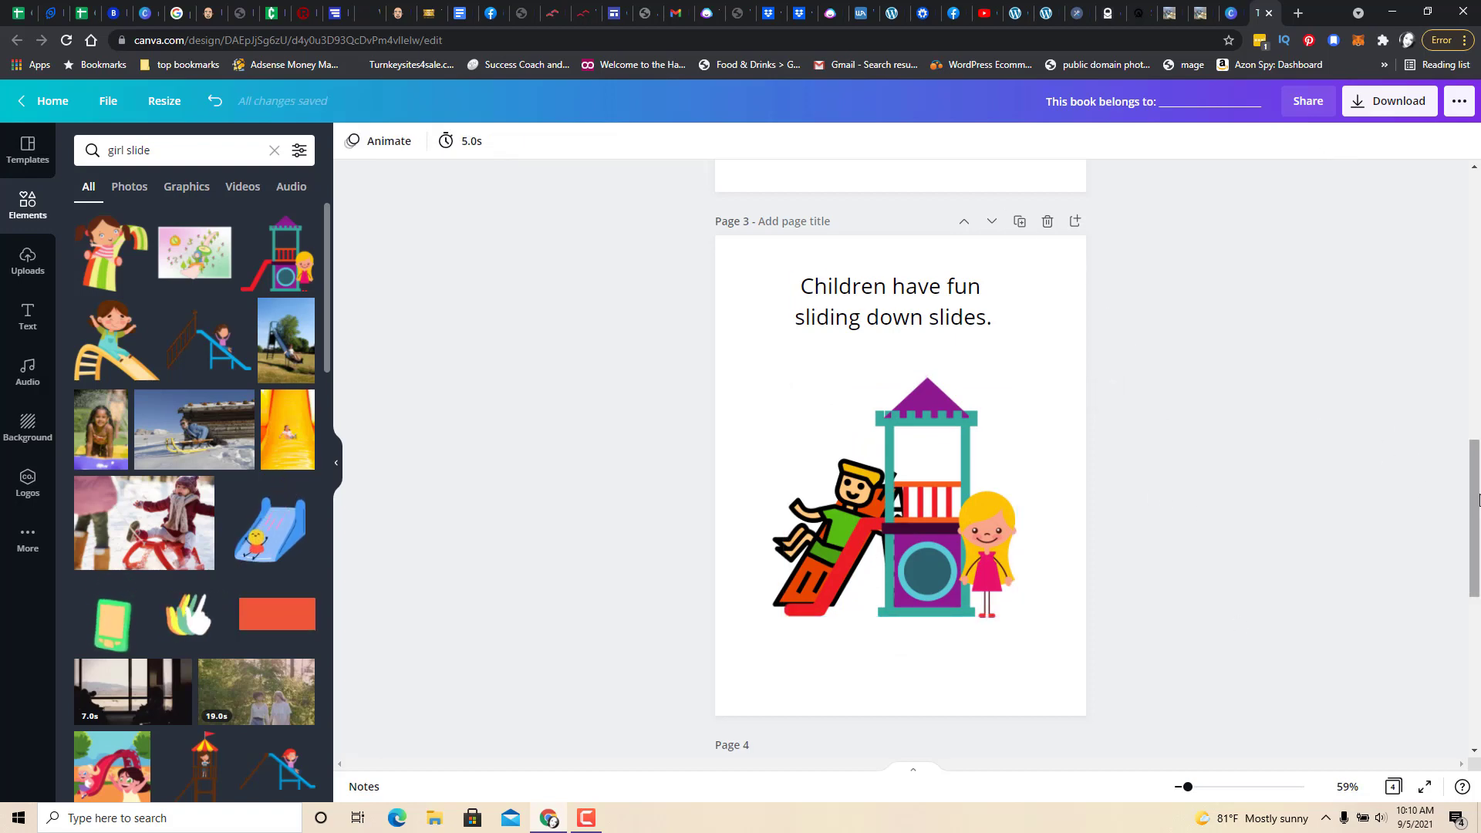
pyautogui.moveTo(1477, 500); pyautogui.dragTo(1475, 153)
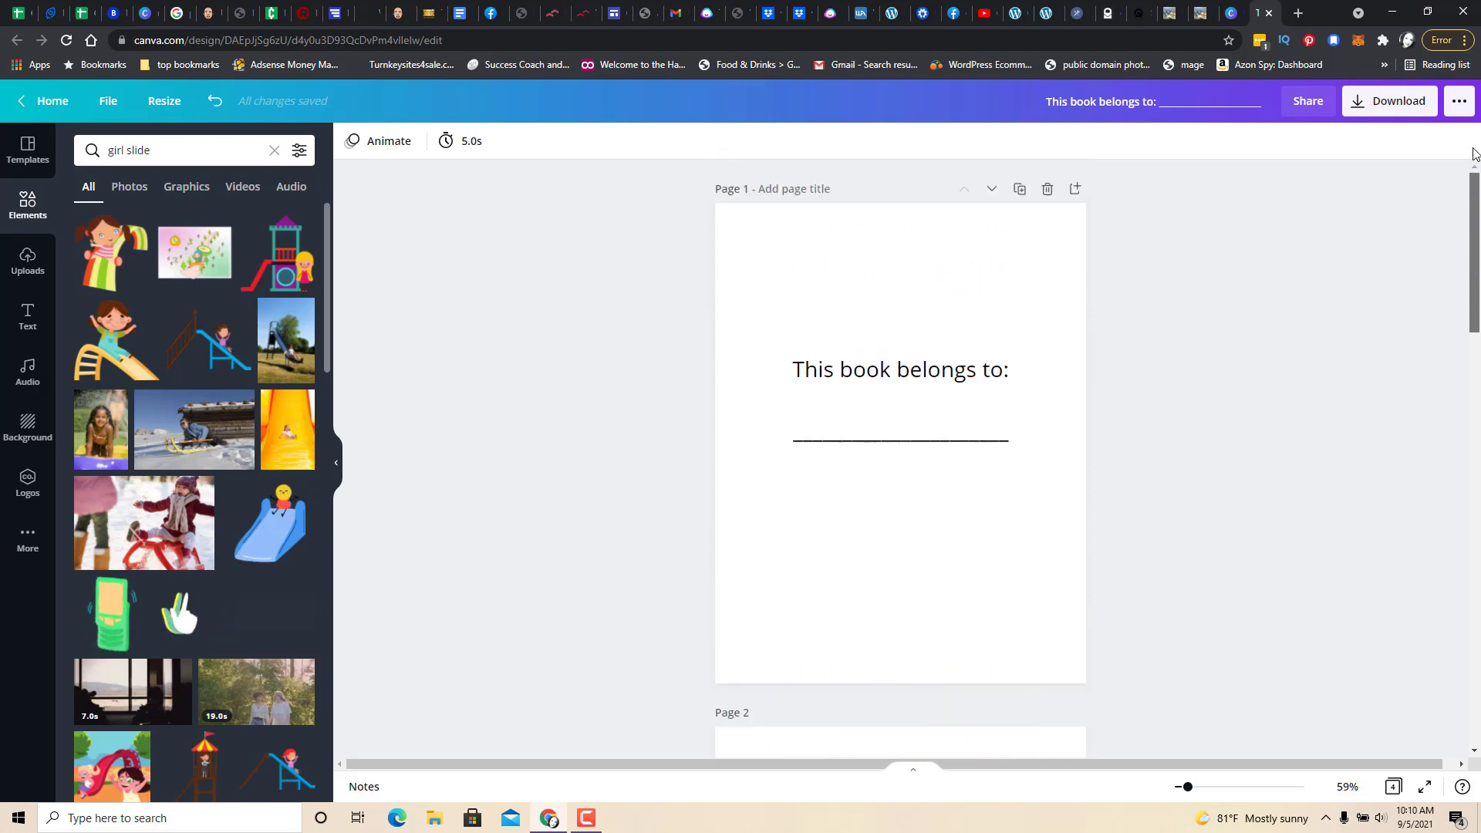
pyautogui.click(1367, 107)
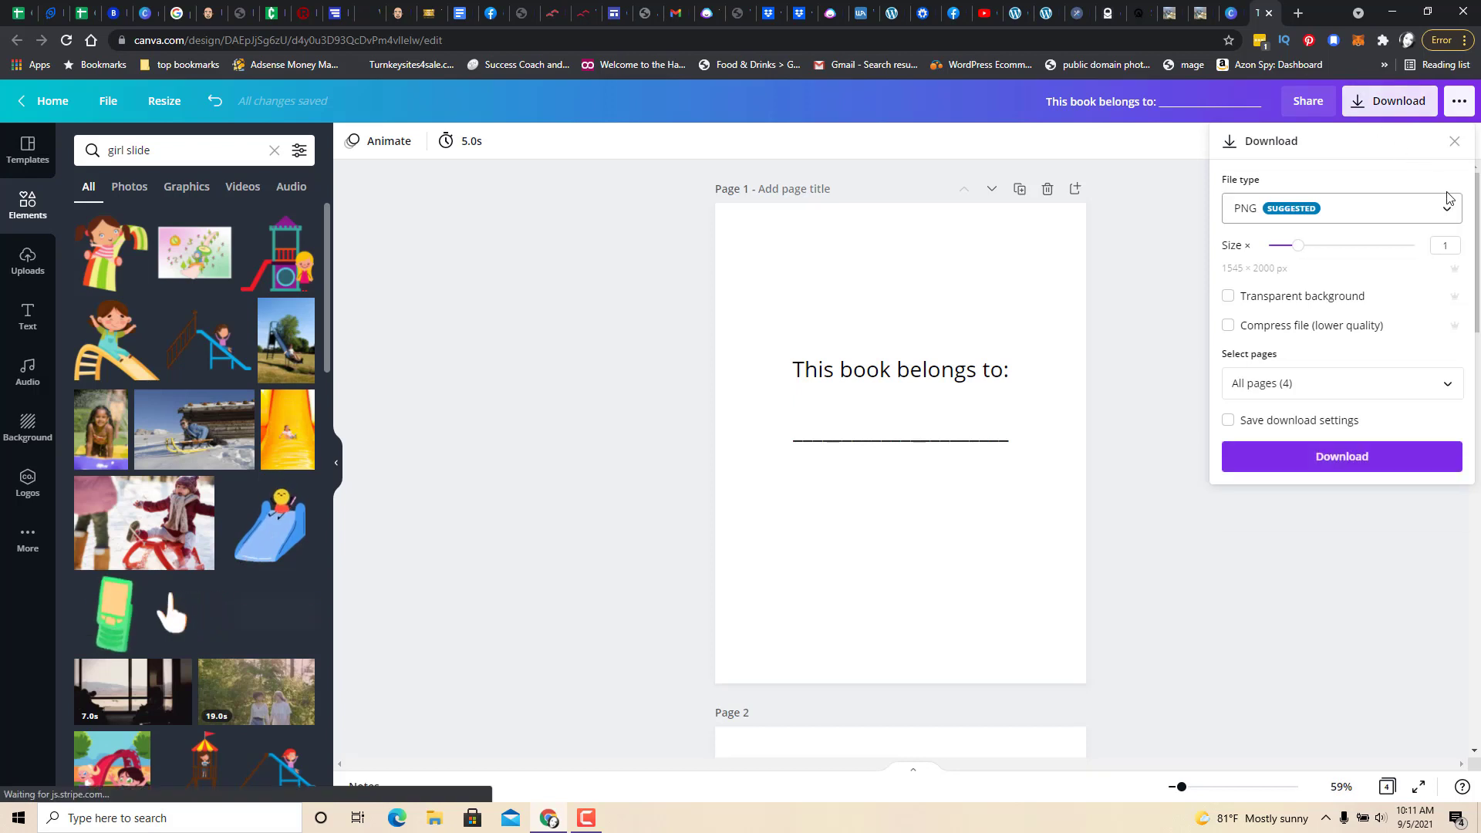
pyautogui.click(1448, 215)
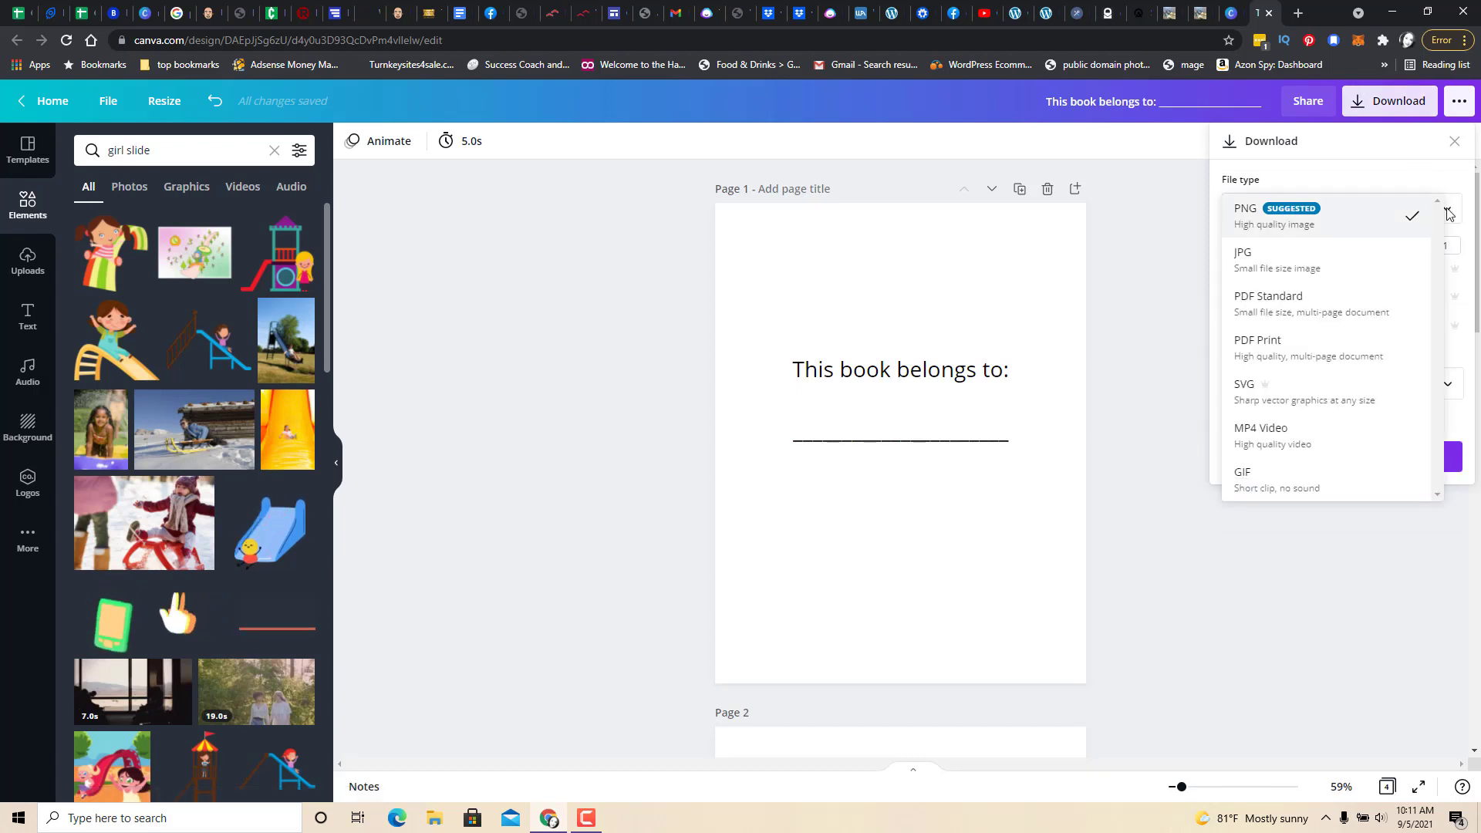
pyautogui.click(1315, 364)
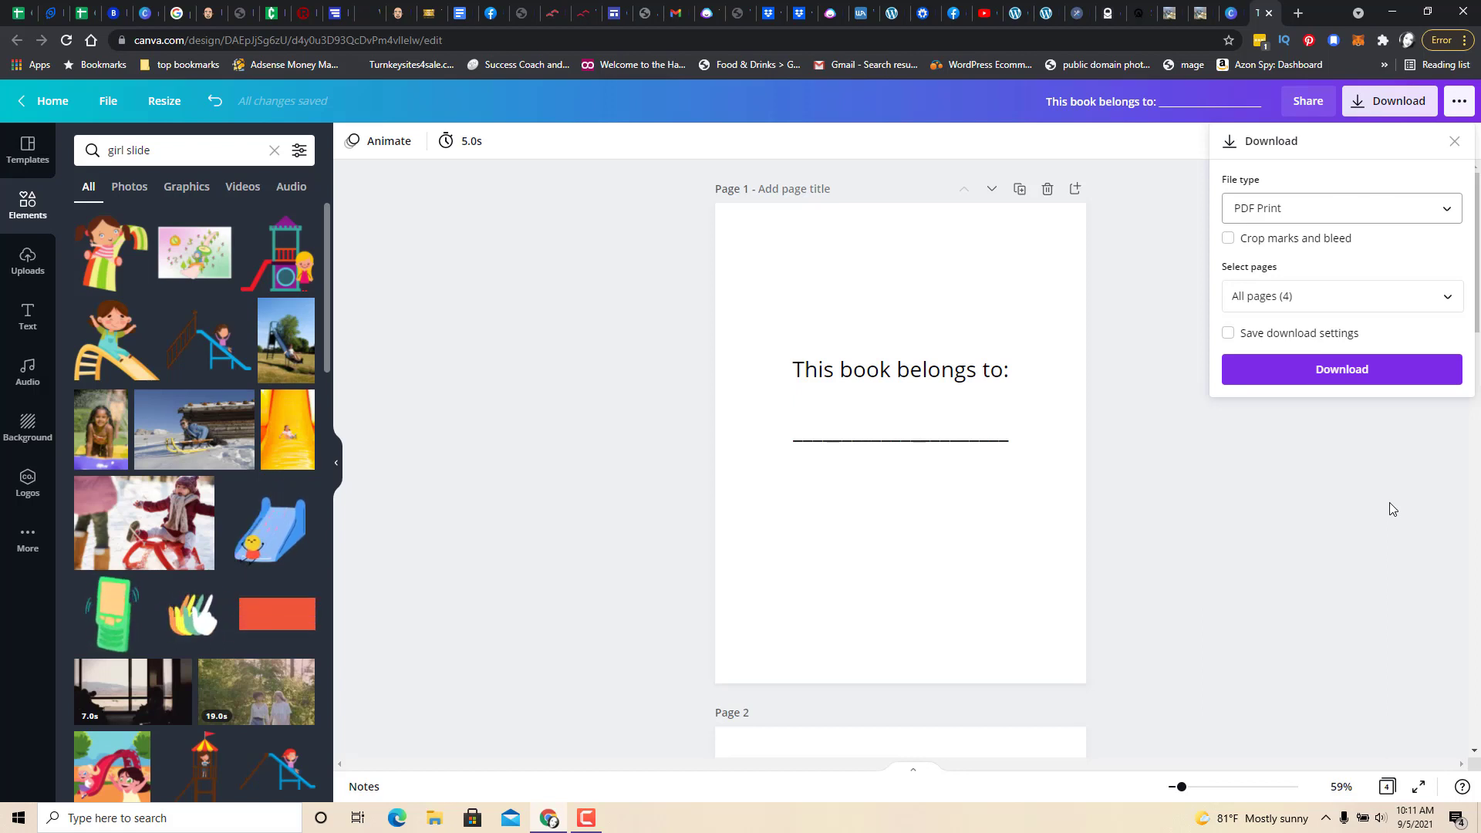
pyautogui.click(1326, 462)
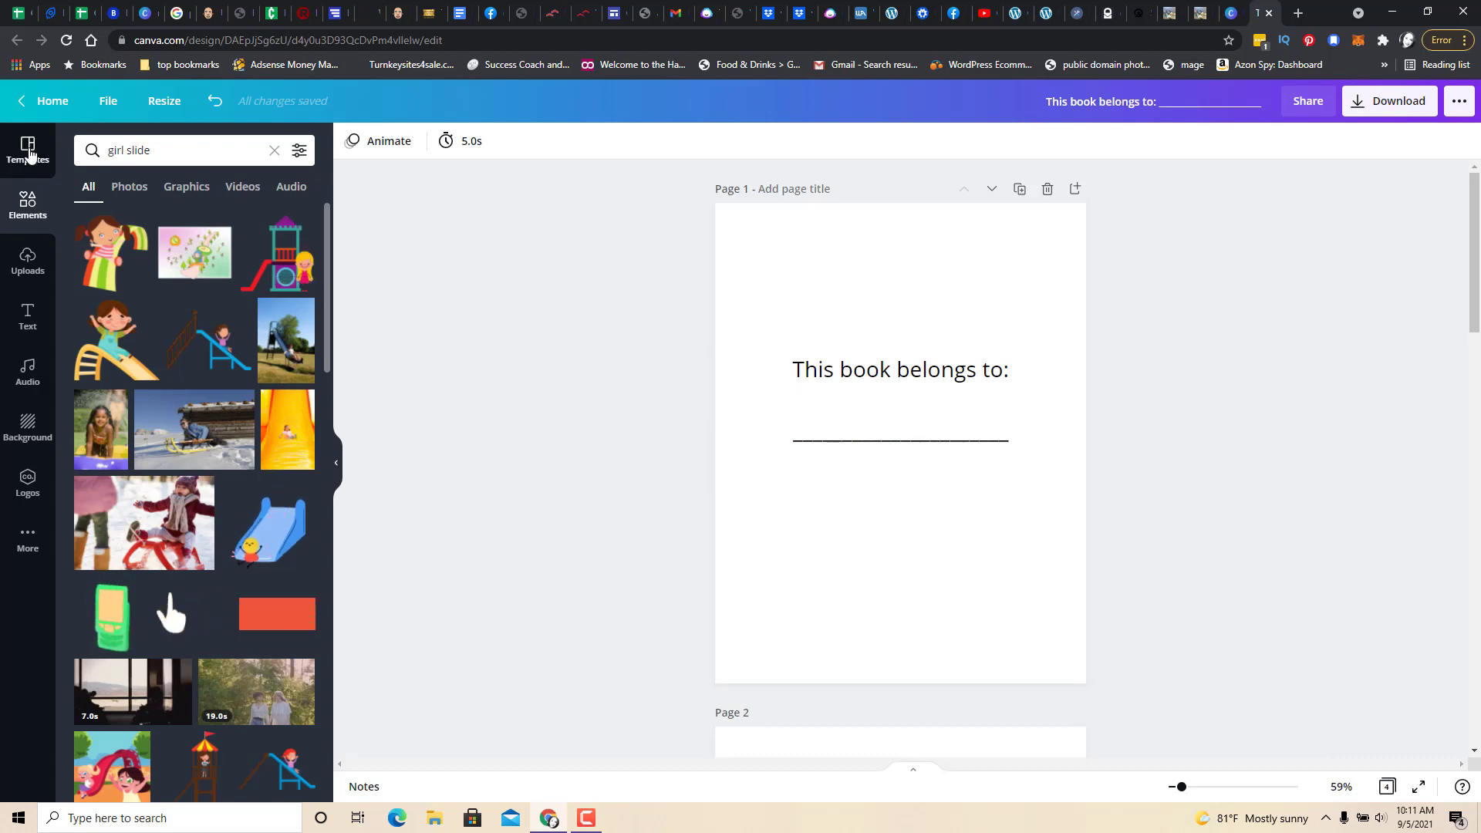
# From Home, start a new eBook design and resize it to a custom 8.5 × 11 in
pyautogui.click(29, 154)
pyautogui.click(49, 111)
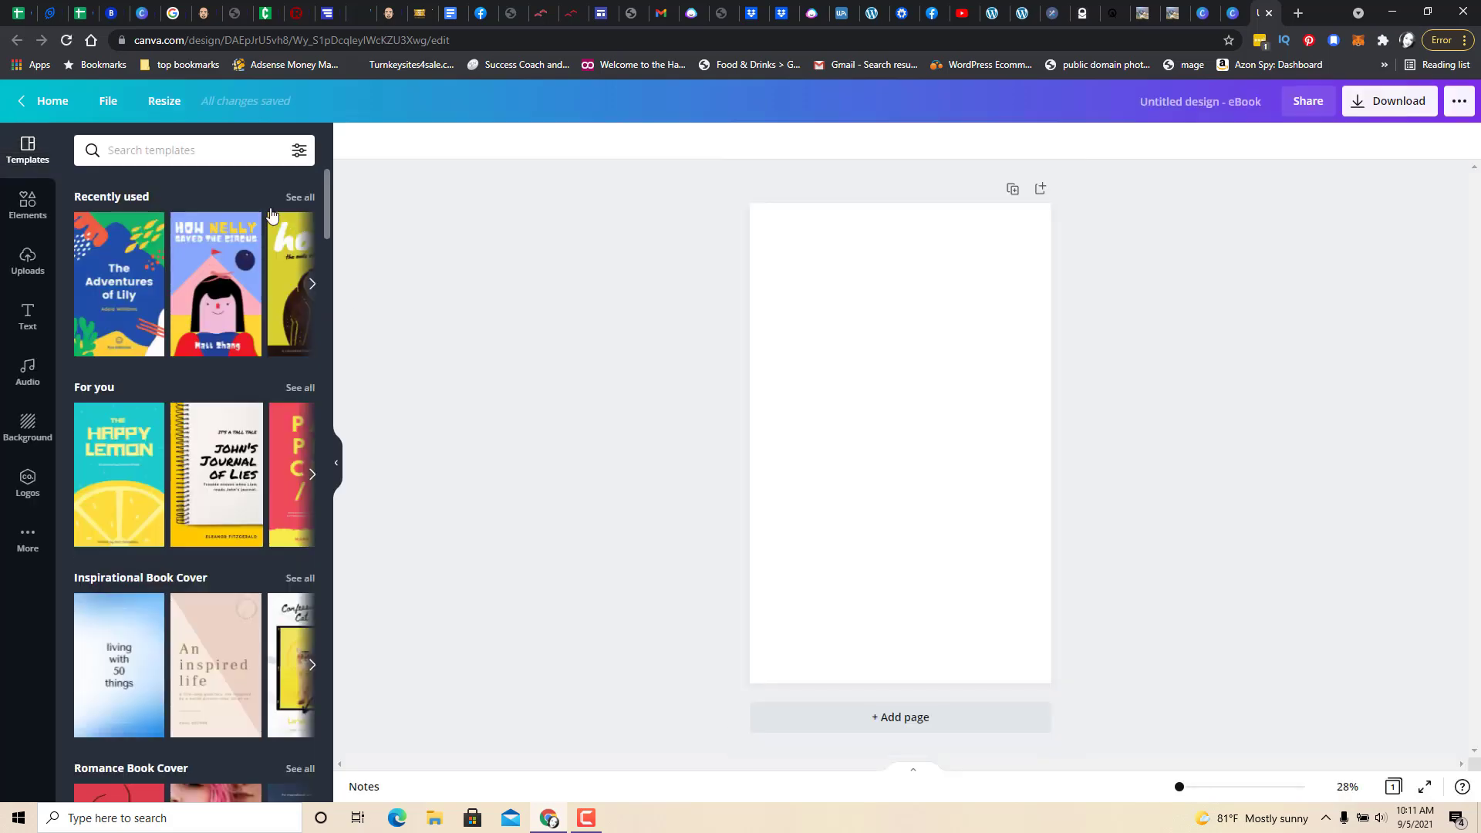
pyautogui.click(162, 105)
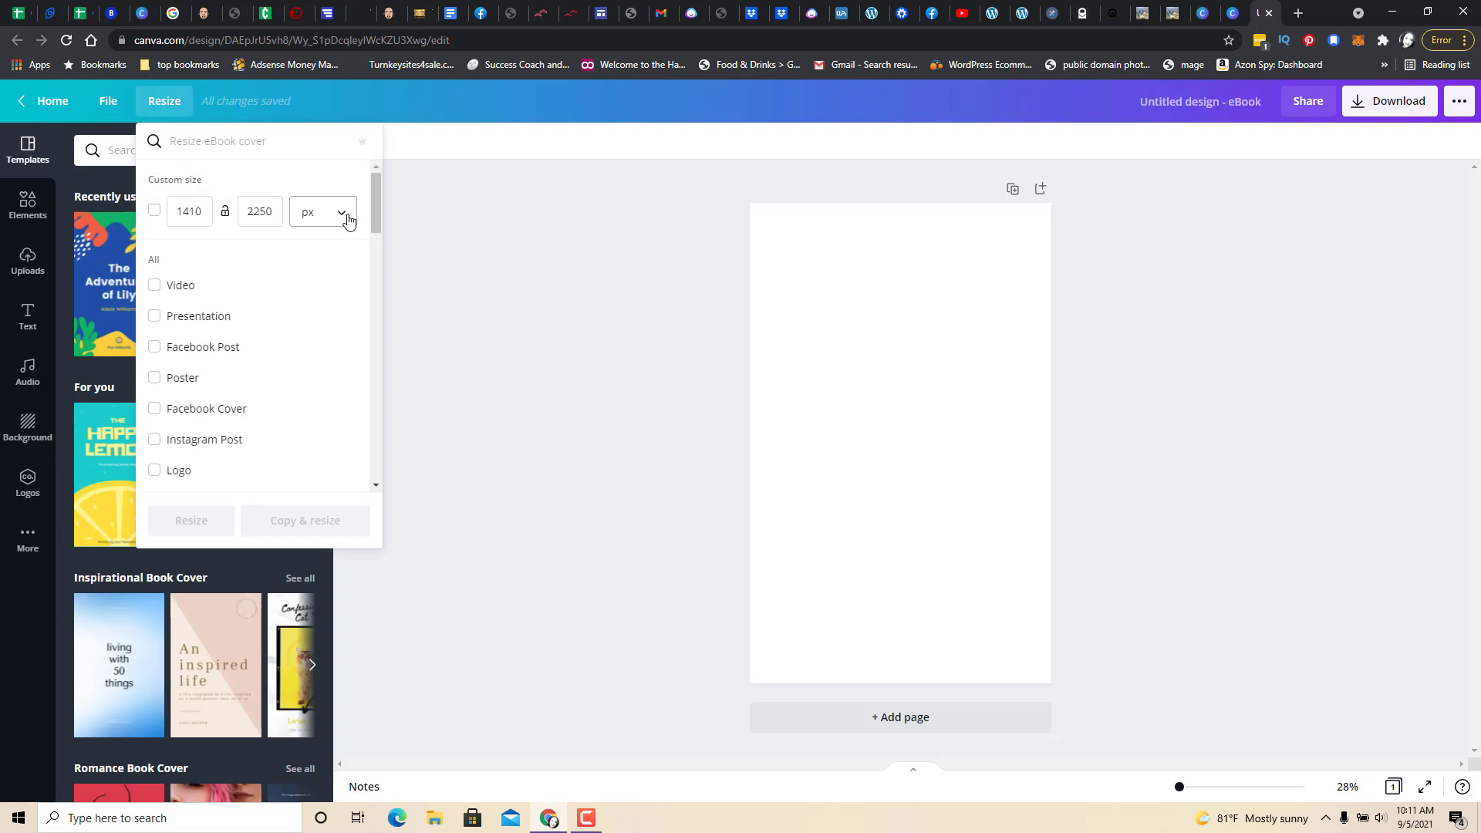
pyautogui.click(153, 213)
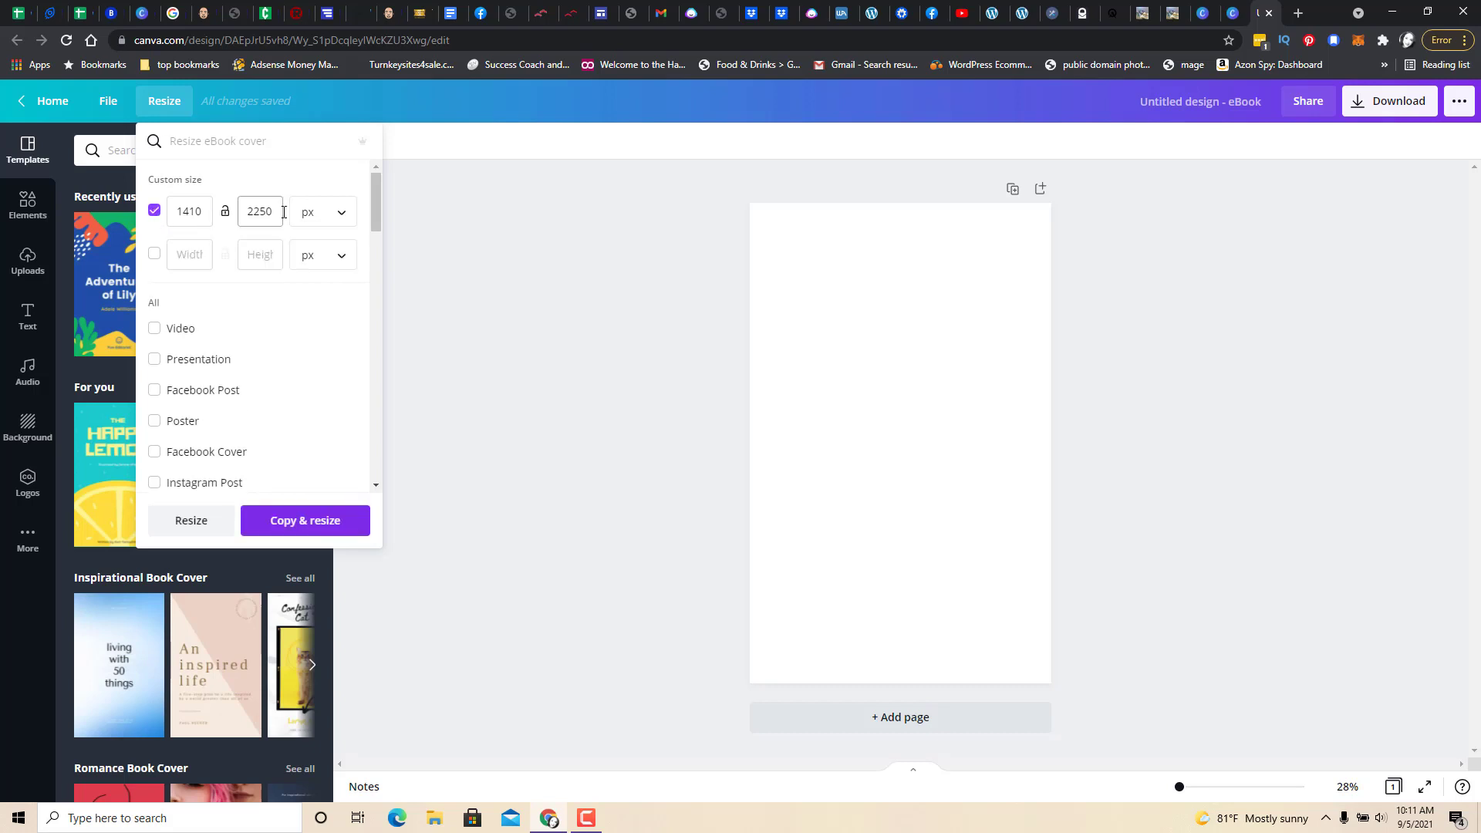
pyautogui.click(346, 220)
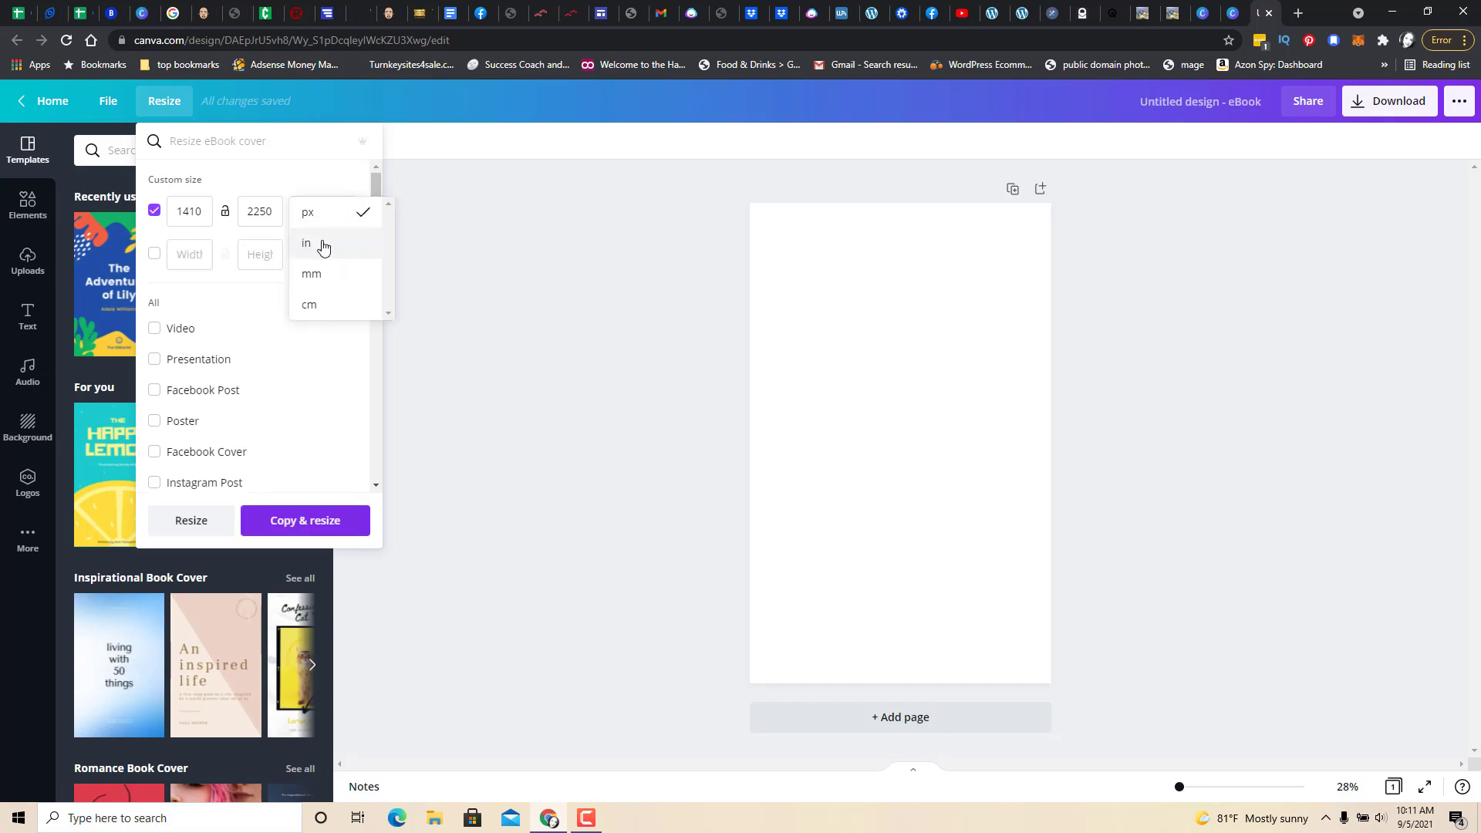
pyautogui.click(319, 243)
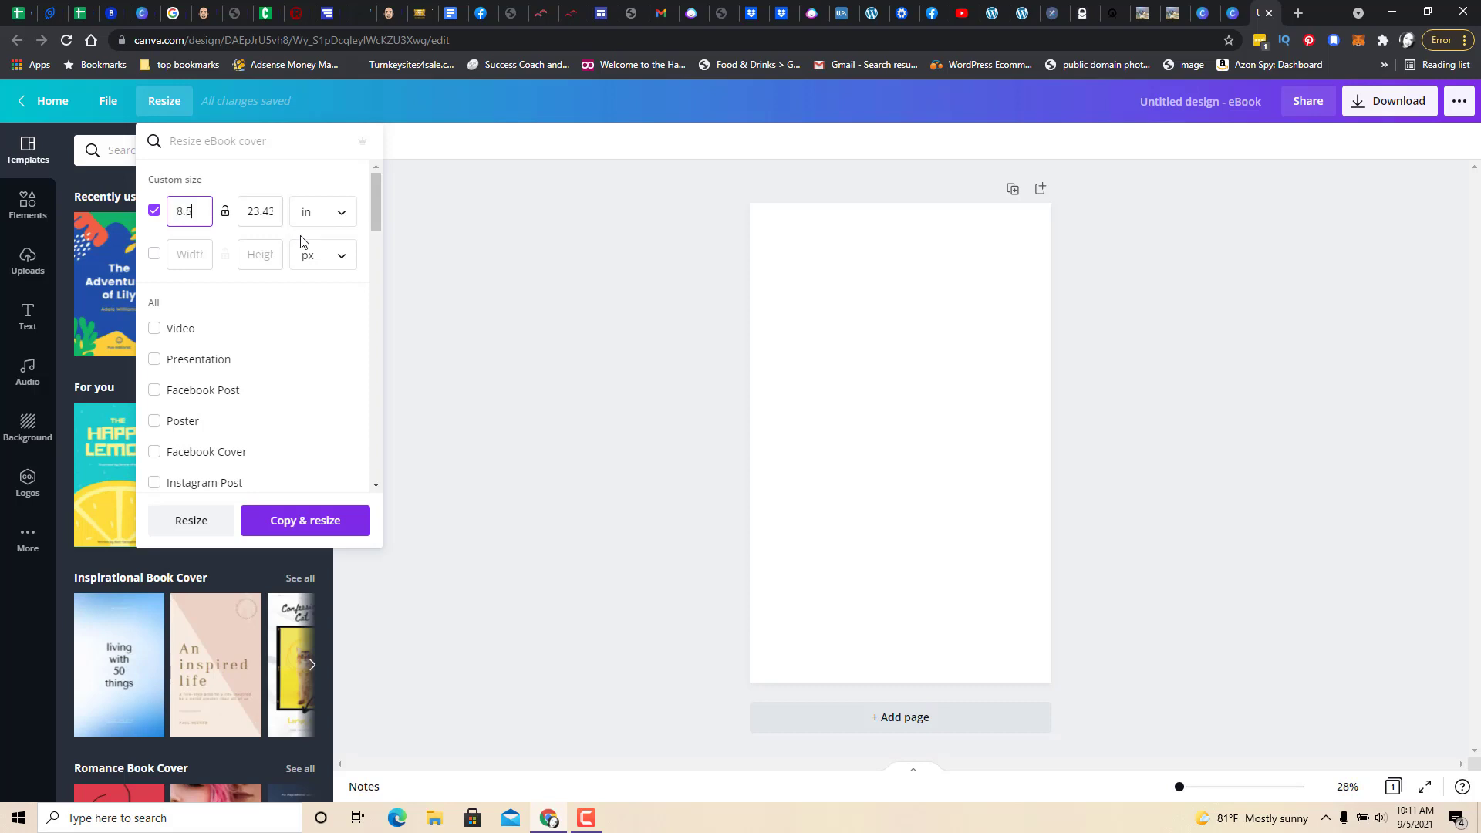
pyautogui.moveTo(270, 213); pyautogui.dragTo(312, 223)
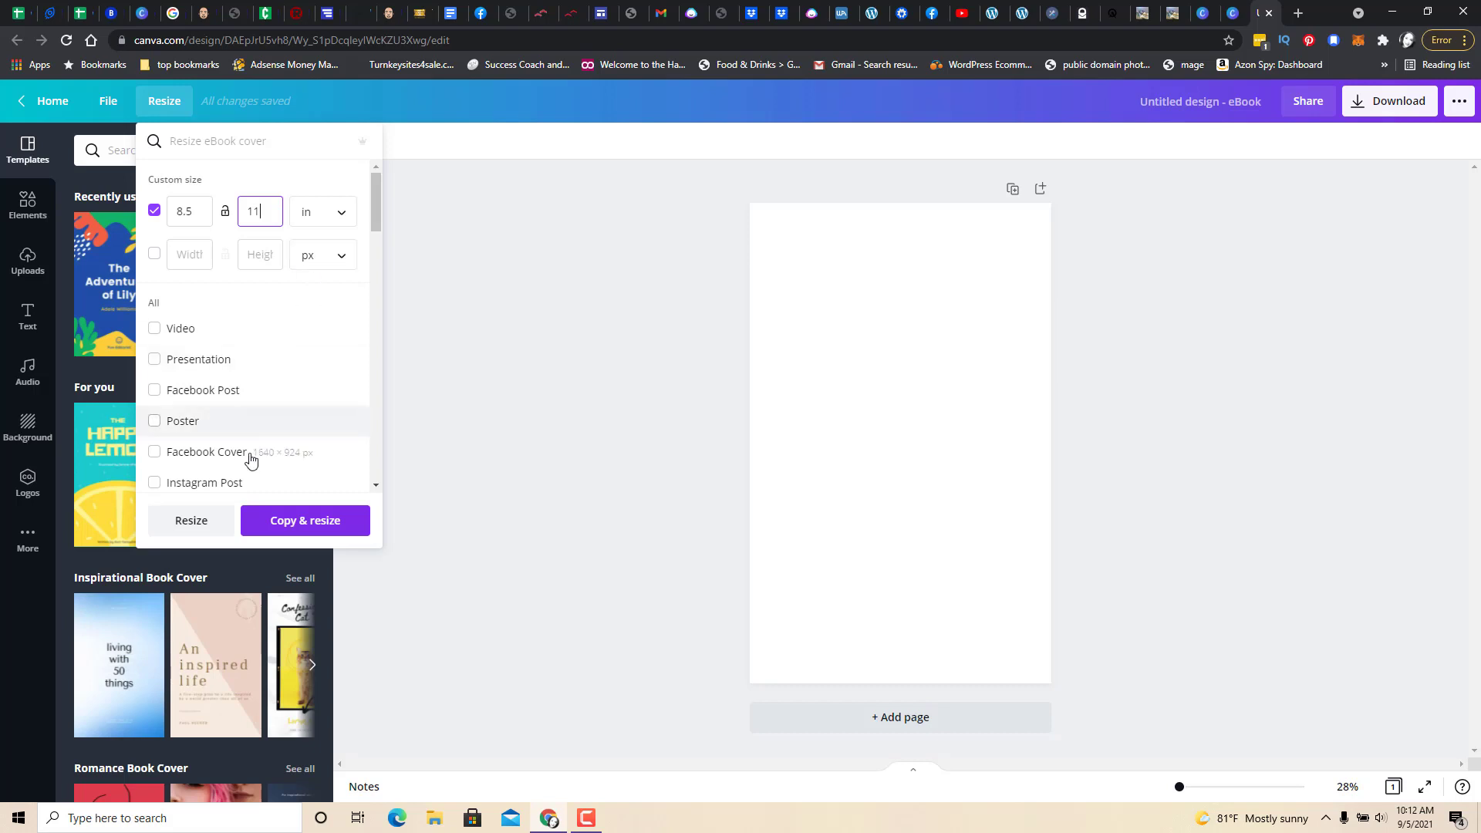
pyautogui.click(177, 519)
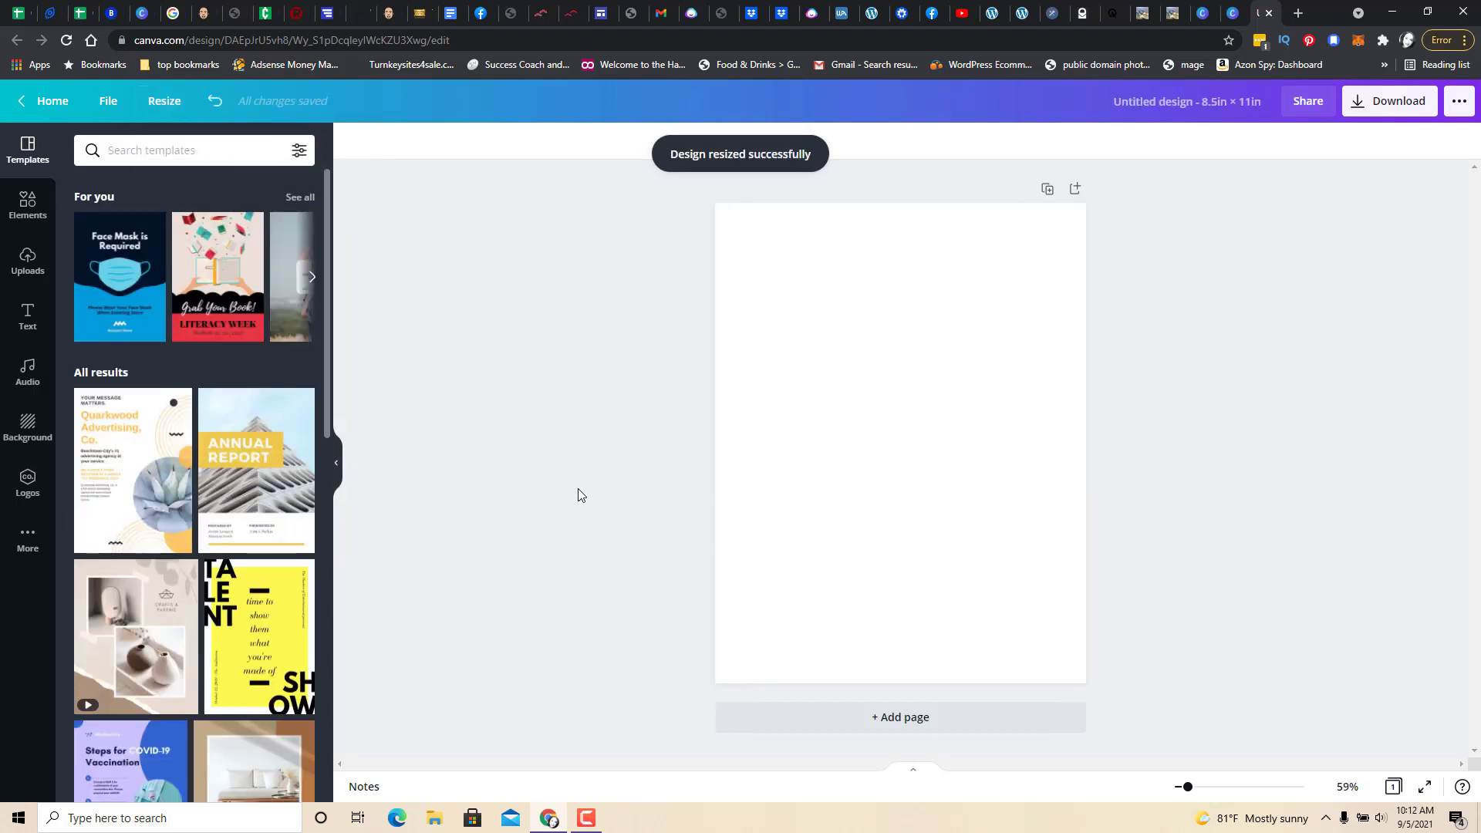
# Search templates for 'kids' and apply the 'Learning is one big Adventure' template
pyautogui.click(146, 152)
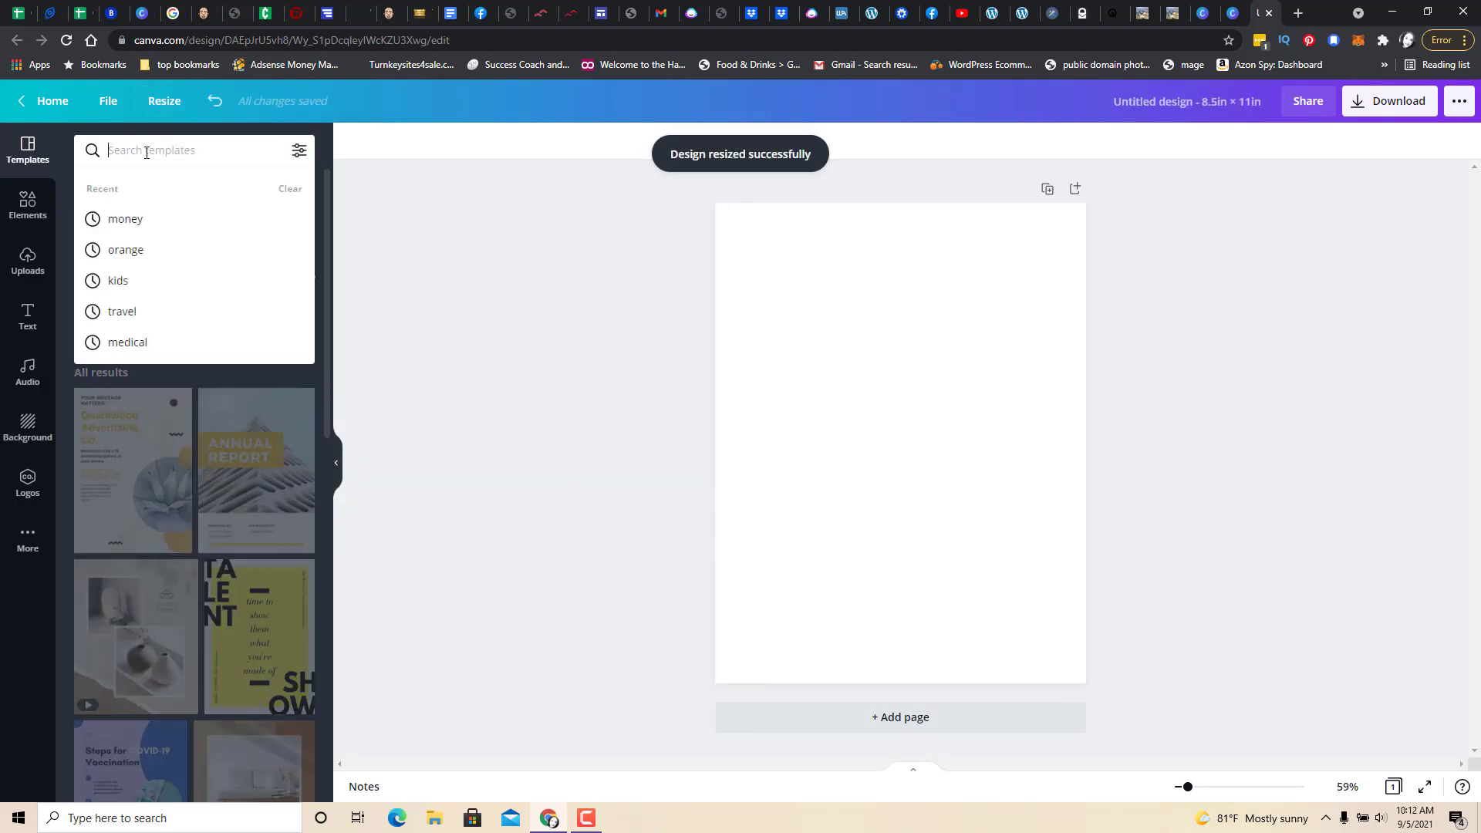
pyautogui.write('kids')
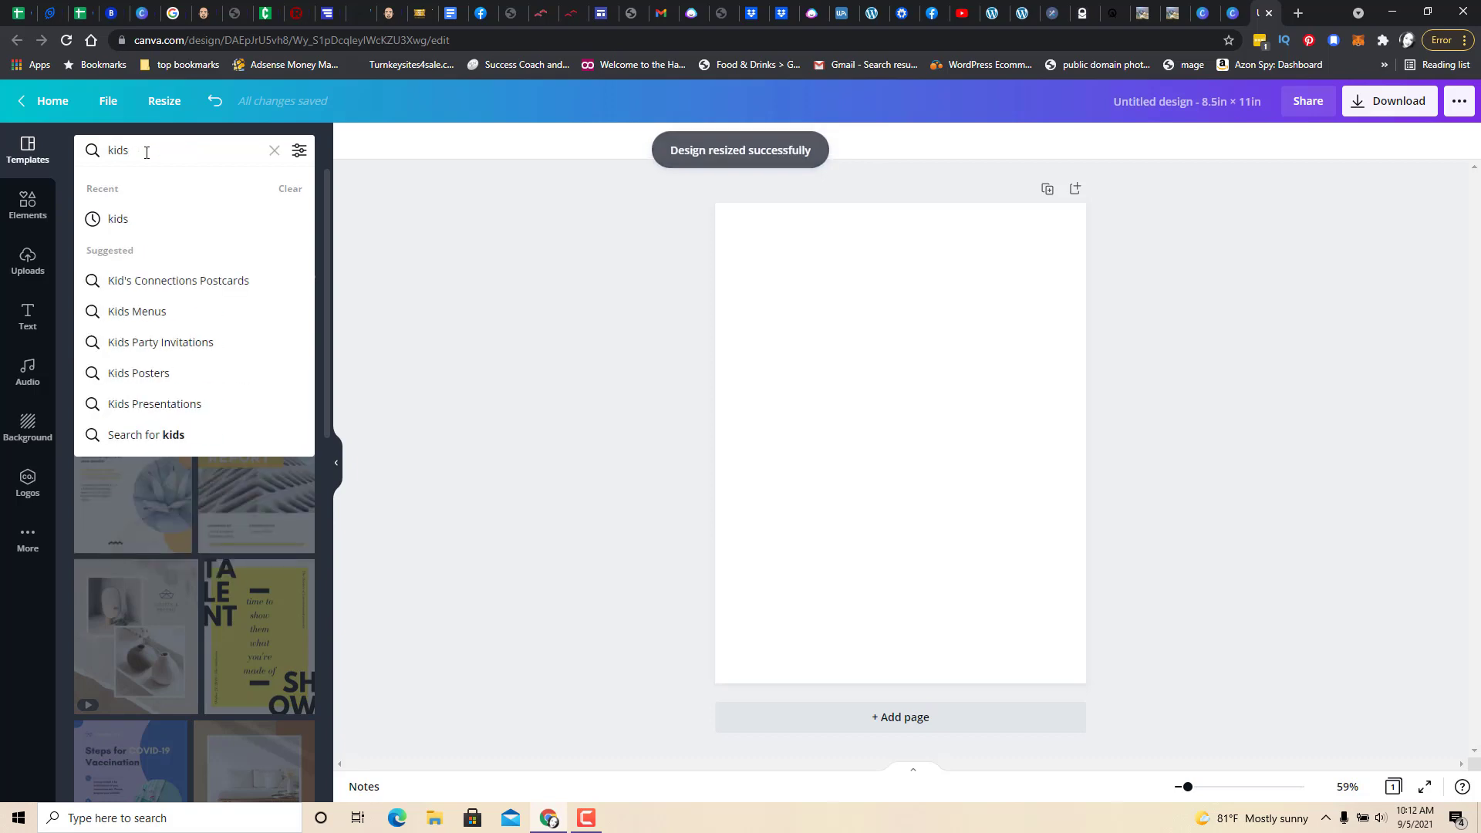
pyautogui.press('Return')
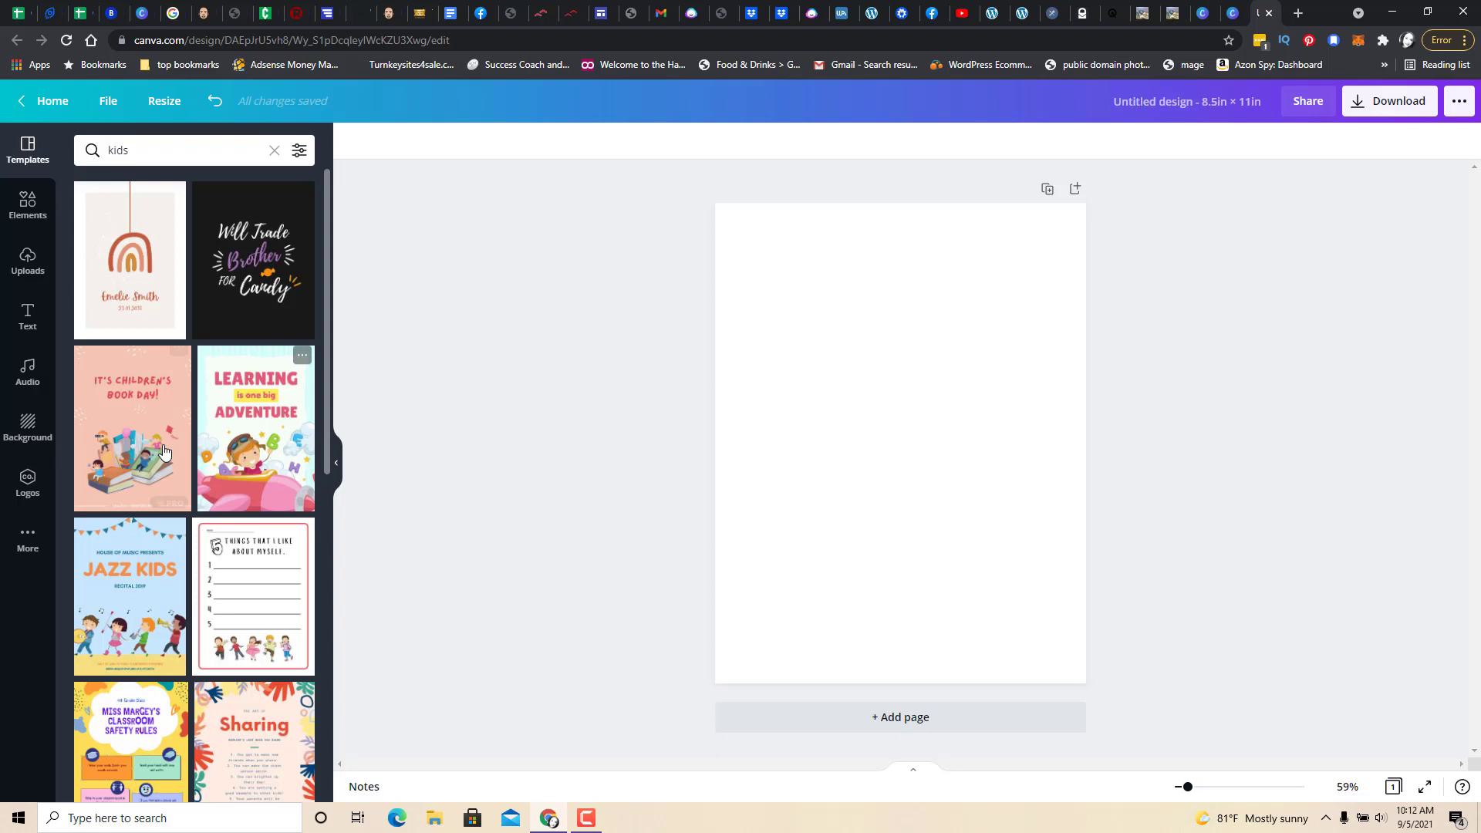
pyautogui.click(239, 465)
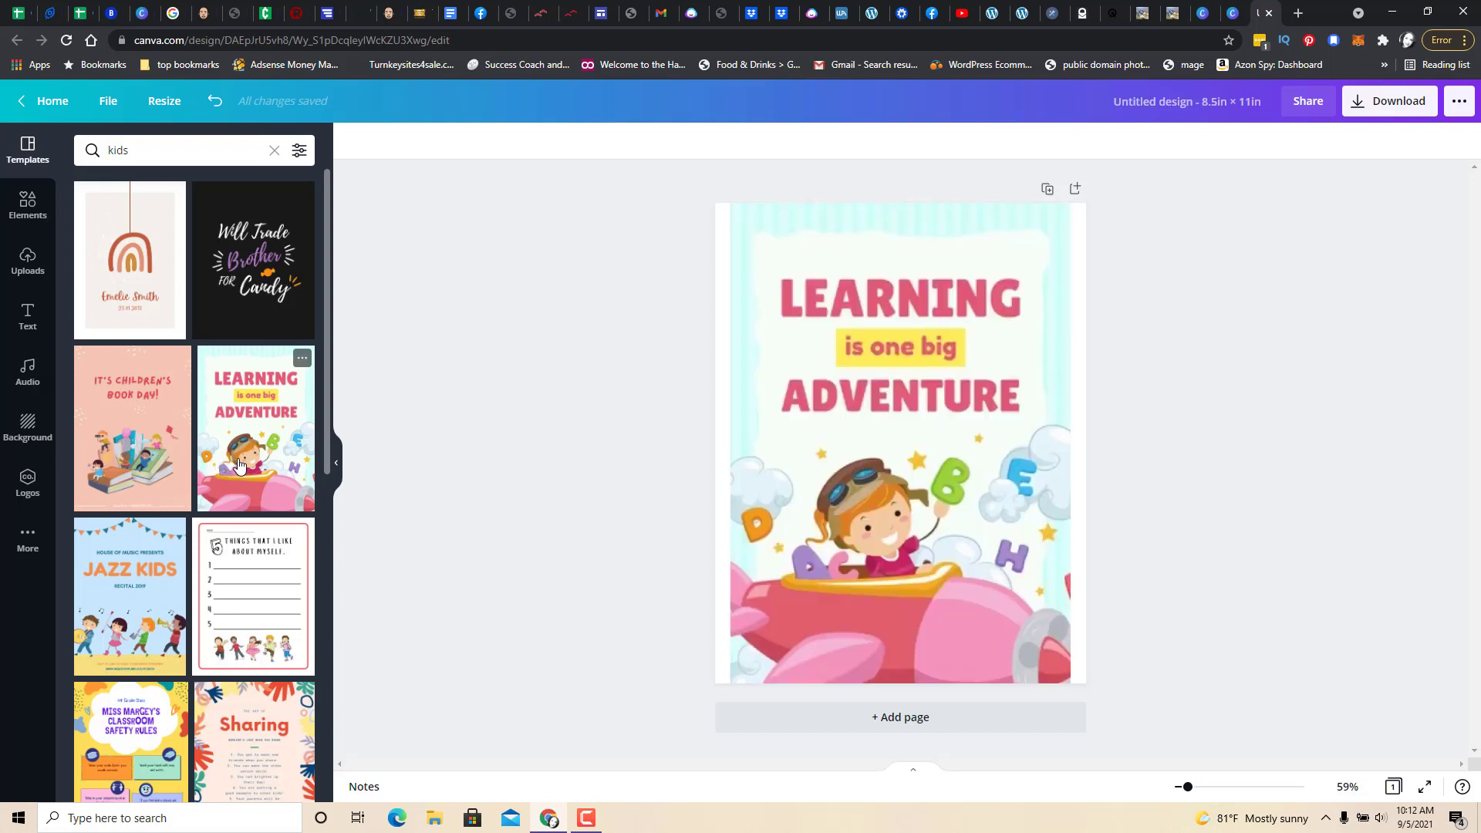
# Retitle the three headings to 'A DAY', 'at the' and 'PARK'
pyautogui.click(942, 304)
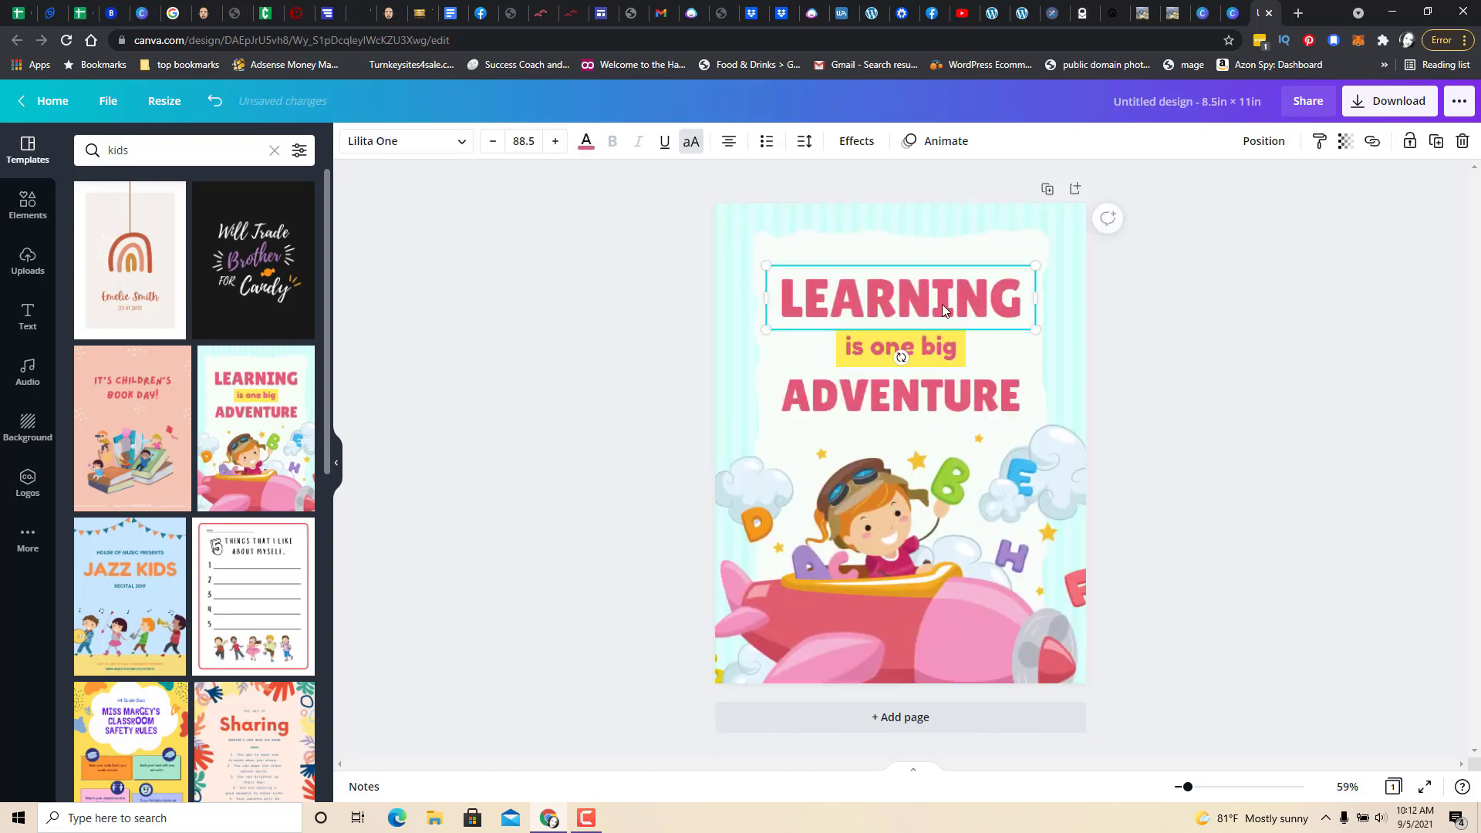
pyautogui.click(942, 304)
pyautogui.write('A DAY')
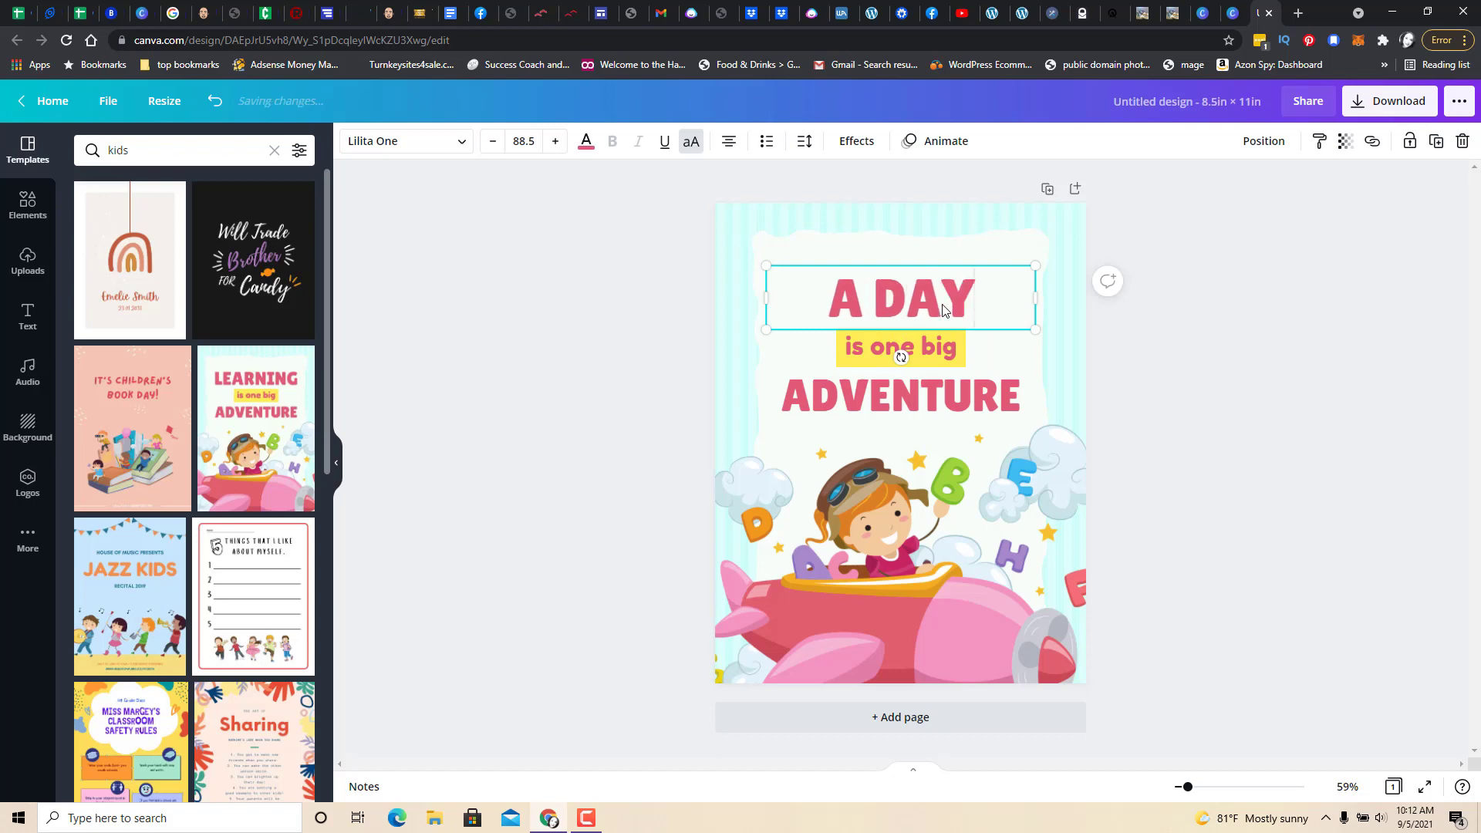
pyautogui.click(955, 354)
pyautogui.click(952, 347)
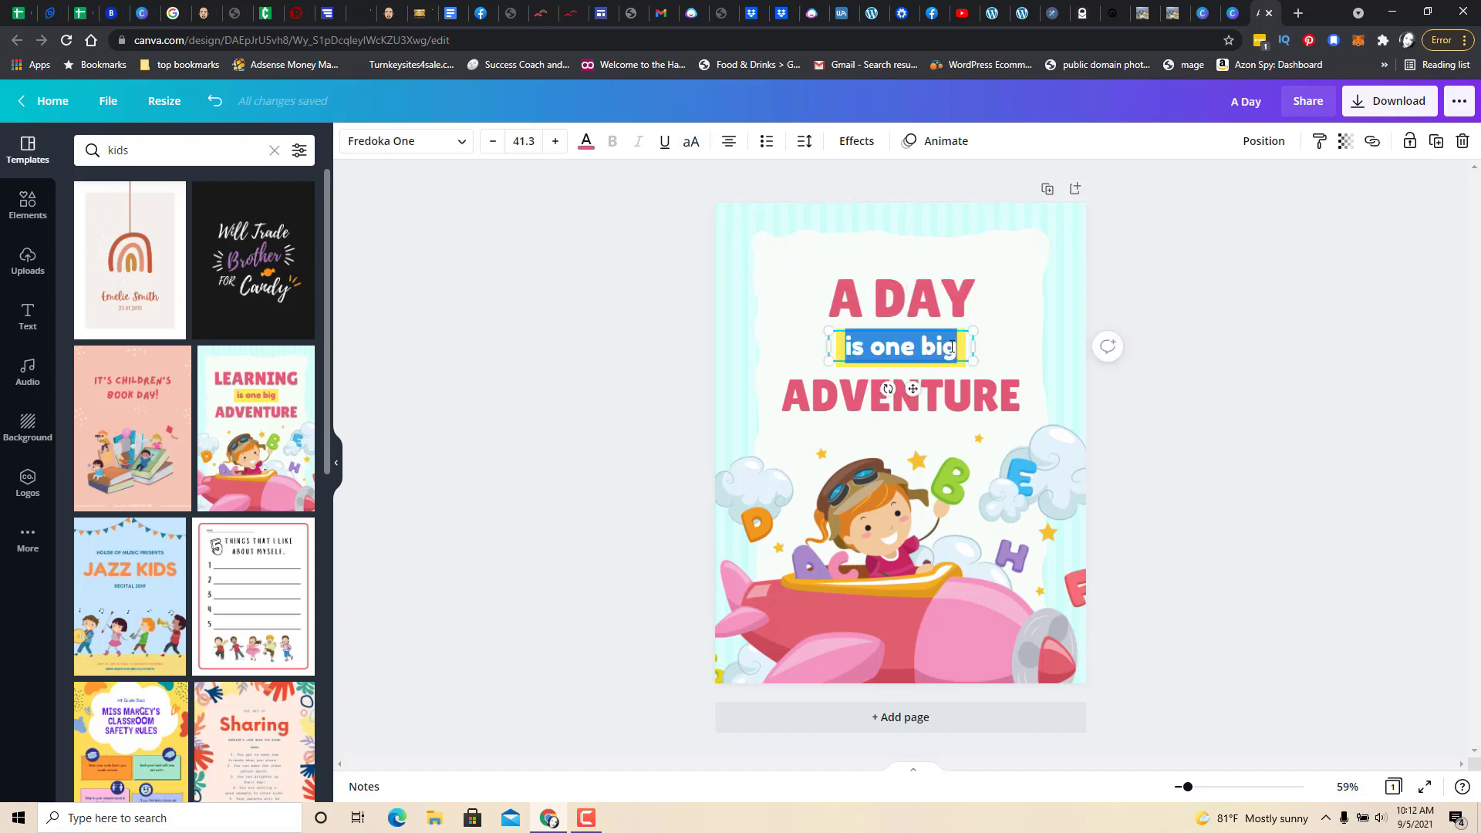
pyautogui.write('at the')
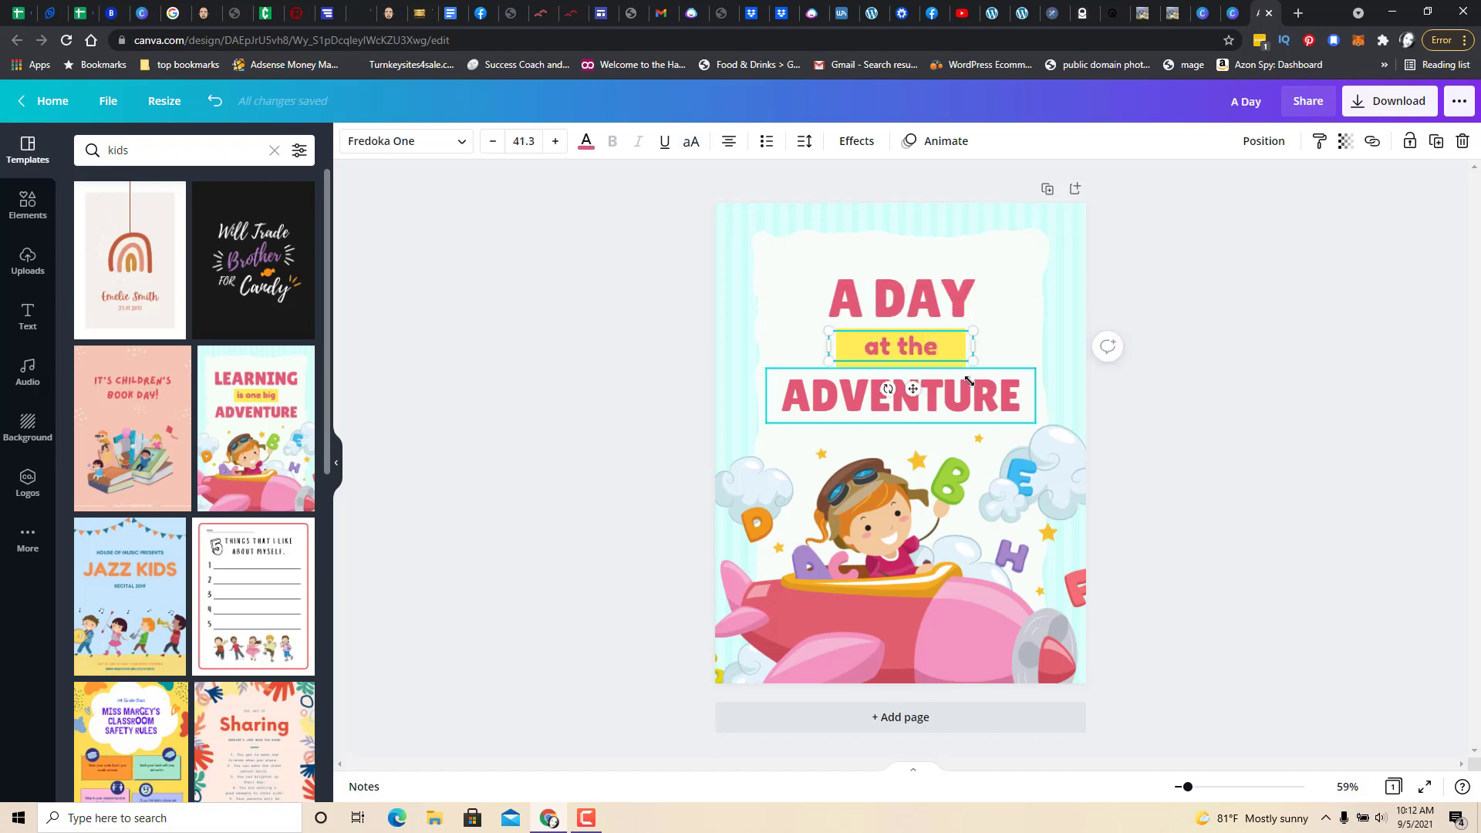
pyautogui.click(974, 395)
pyautogui.click(974, 395)
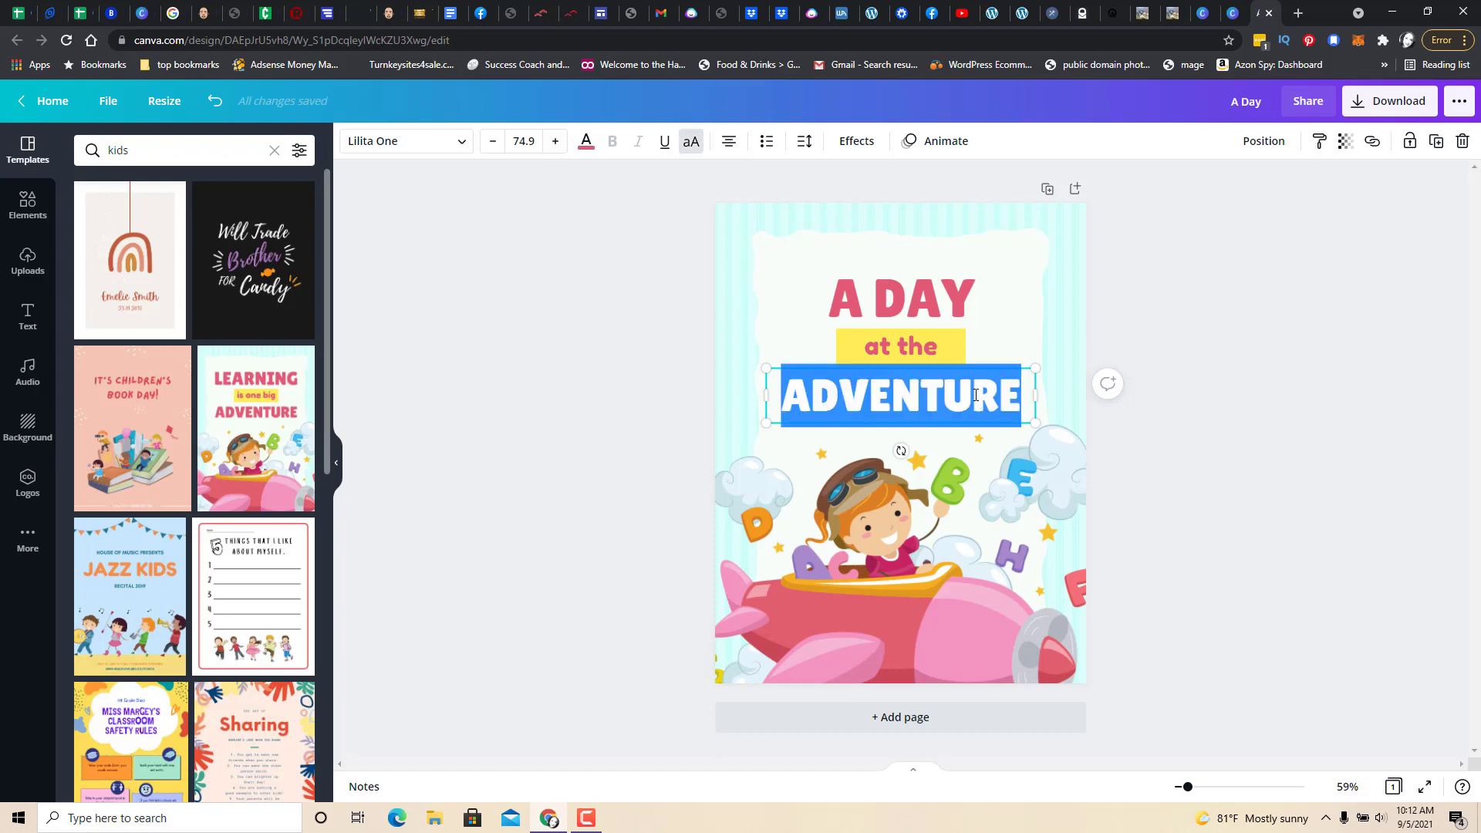
pyautogui.write('PARK')
pyautogui.click(899, 589)
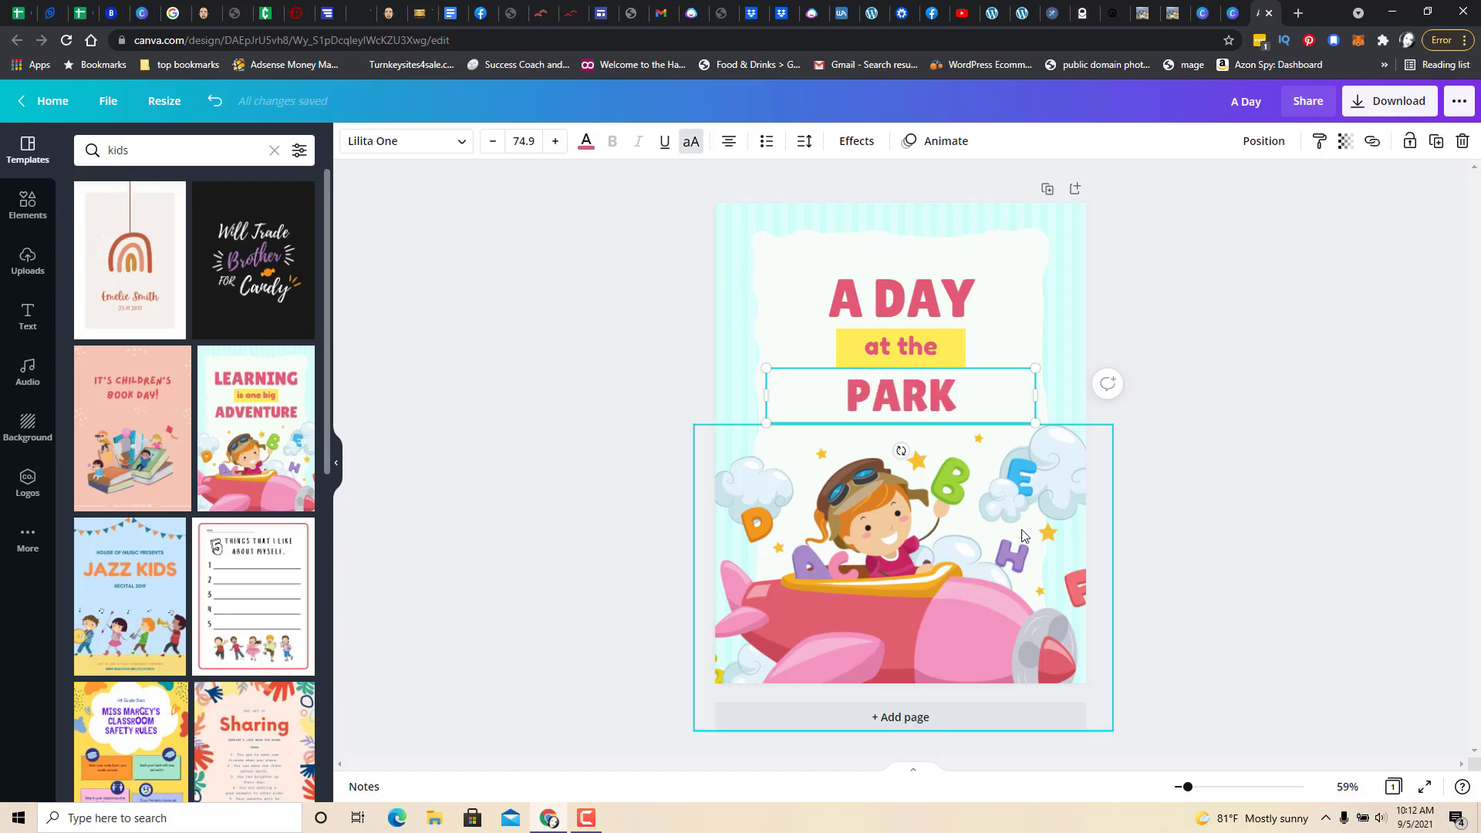
# Search Elements for 'kids at park' and delete the airplane illustration from the cover
pyautogui.click(18, 214)
pyautogui.click(167, 151)
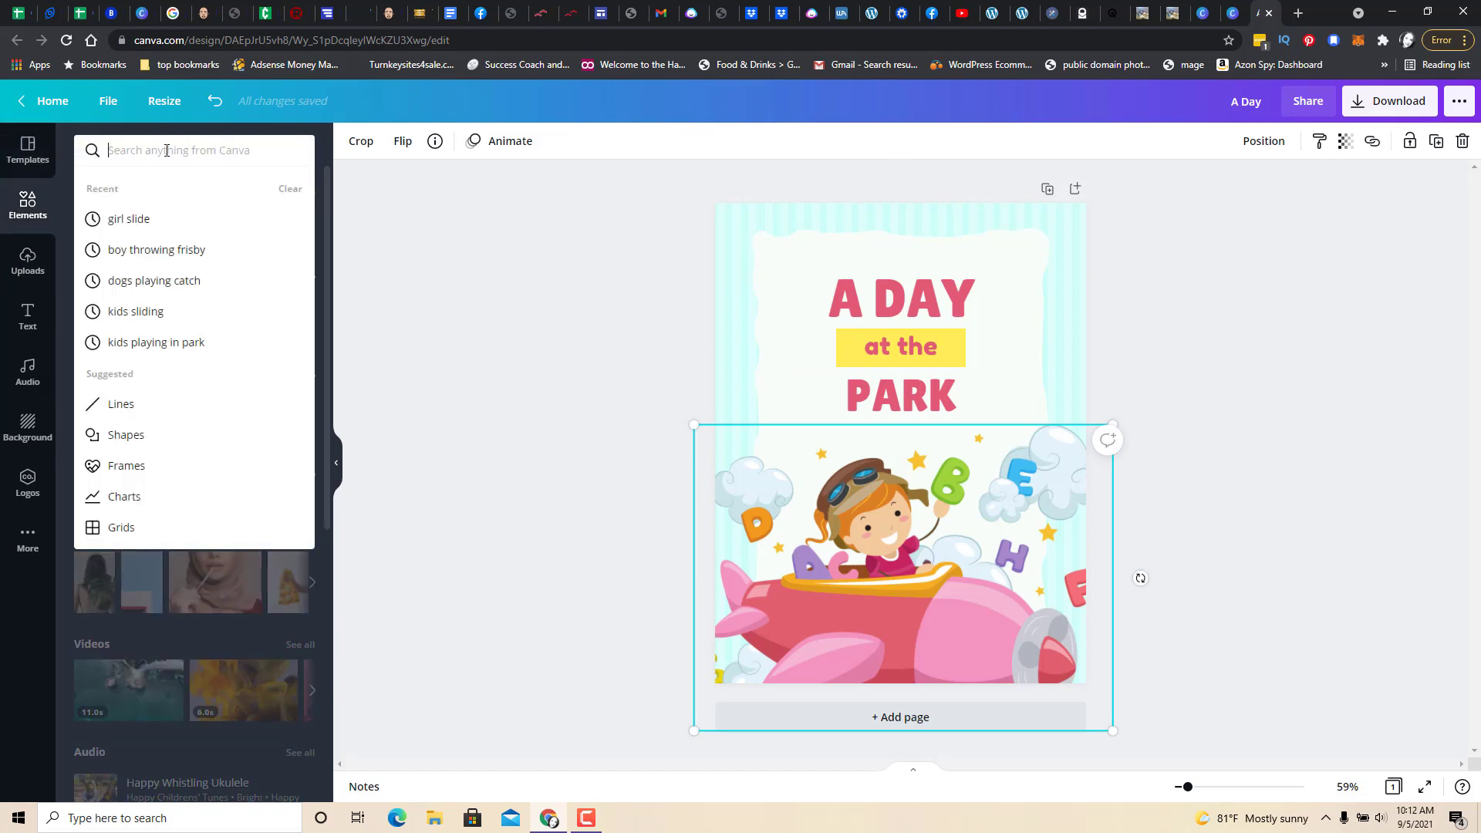
pyautogui.write('kids a')
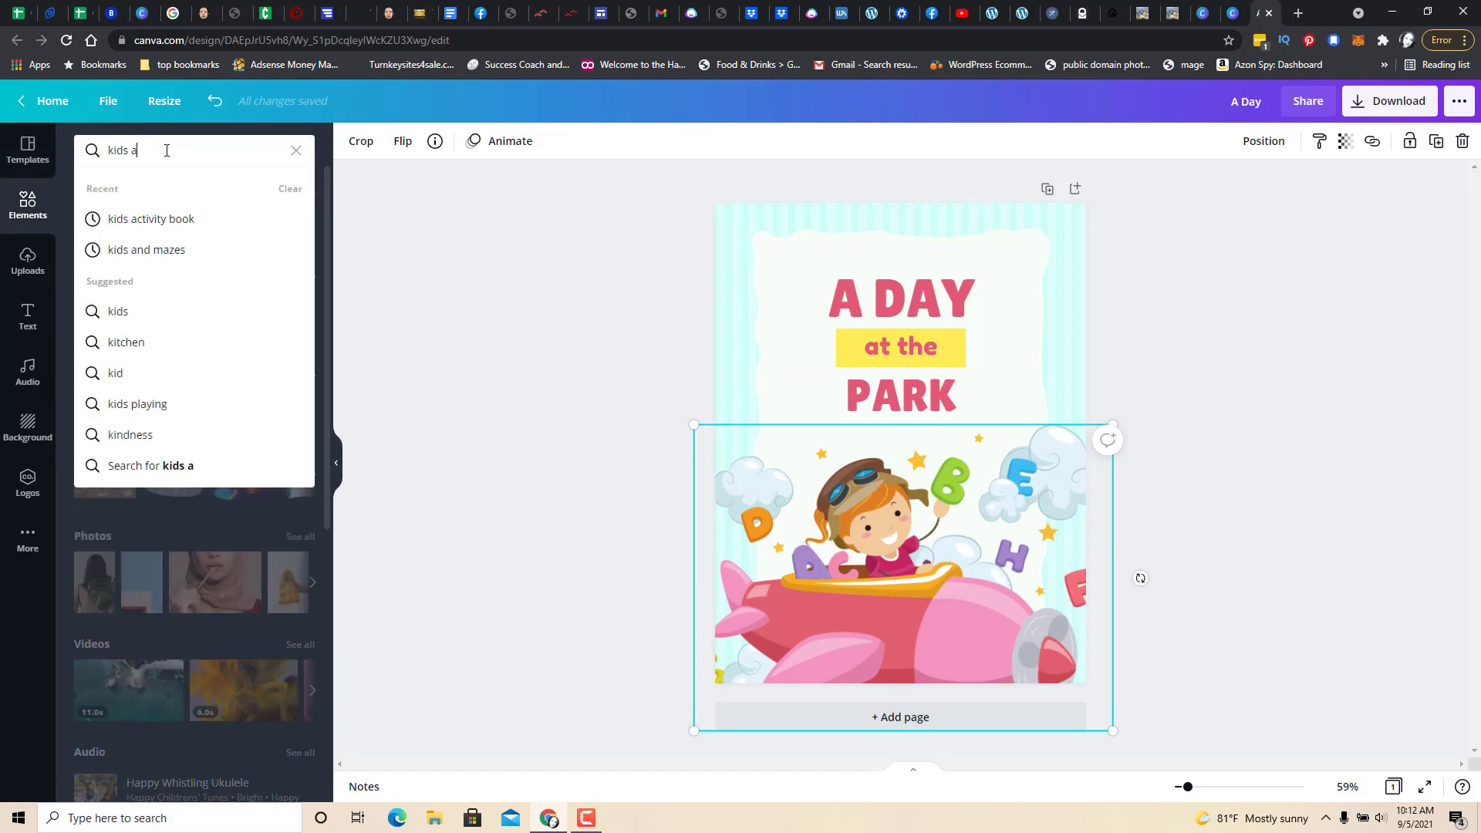
pyautogui.write('t park')
pyautogui.press('Return')
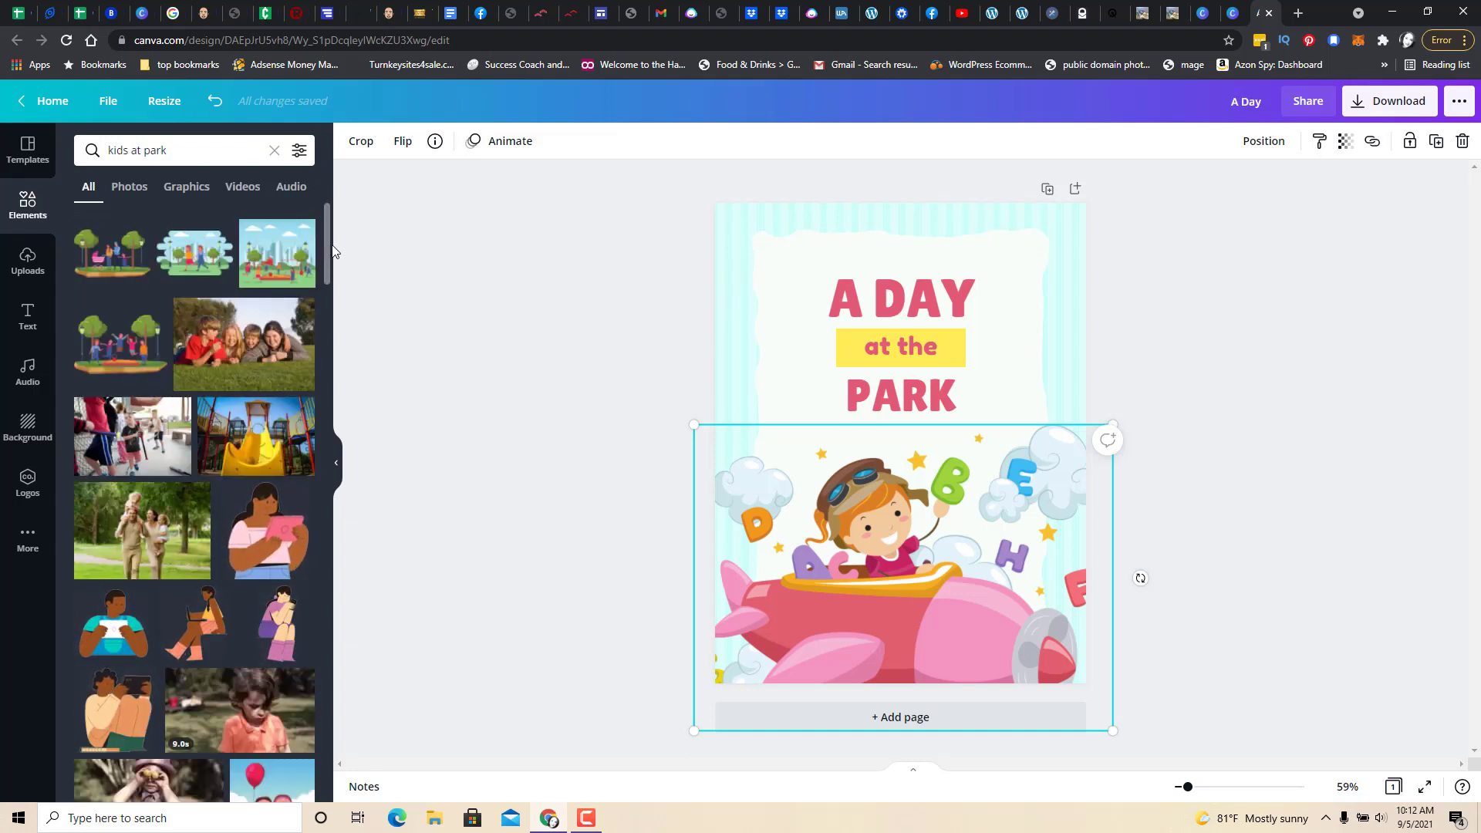
pyautogui.moveTo(327, 246); pyautogui.dragTo(367, 651)
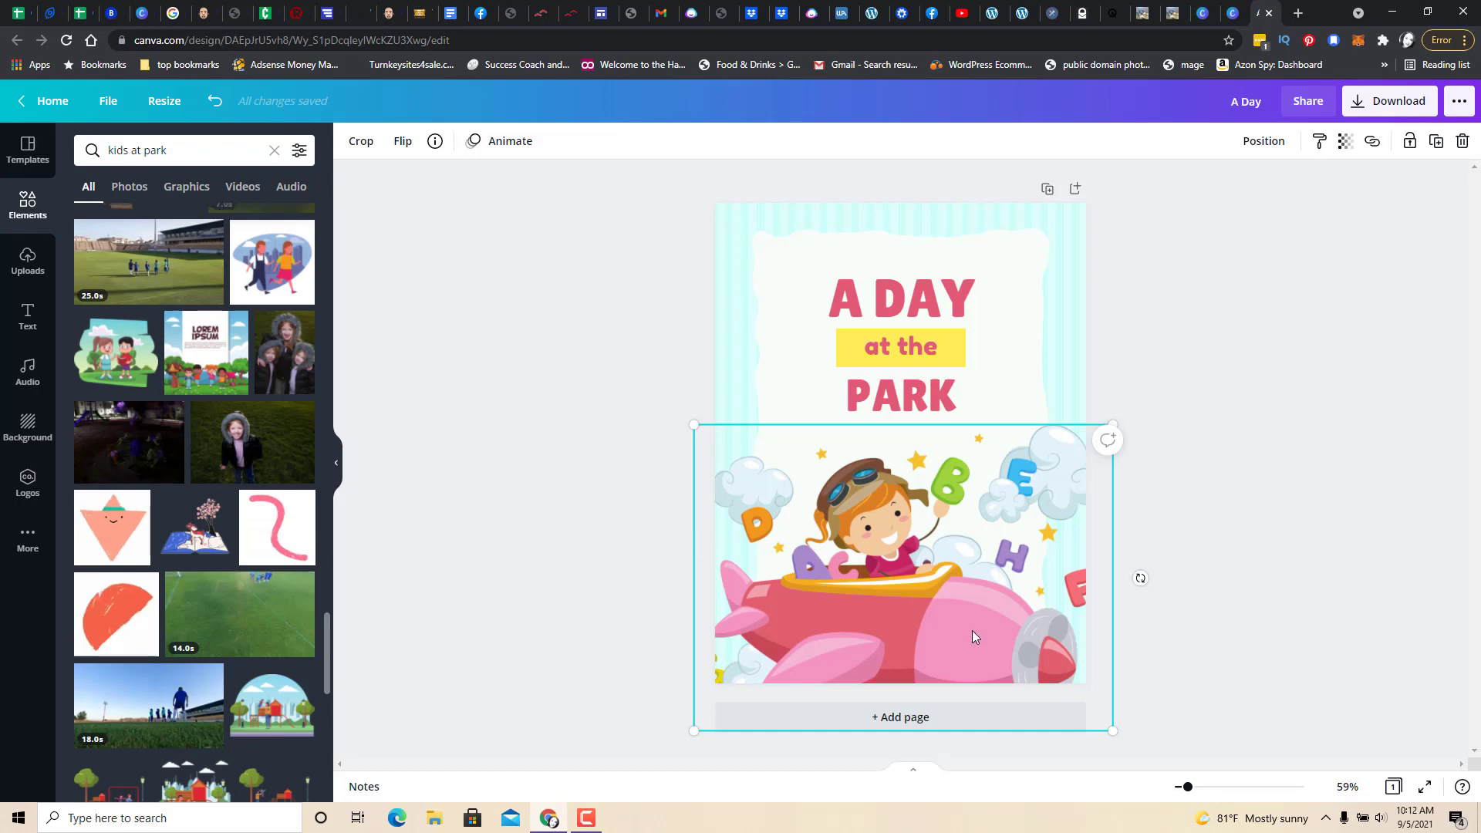
pyautogui.press('Delete')
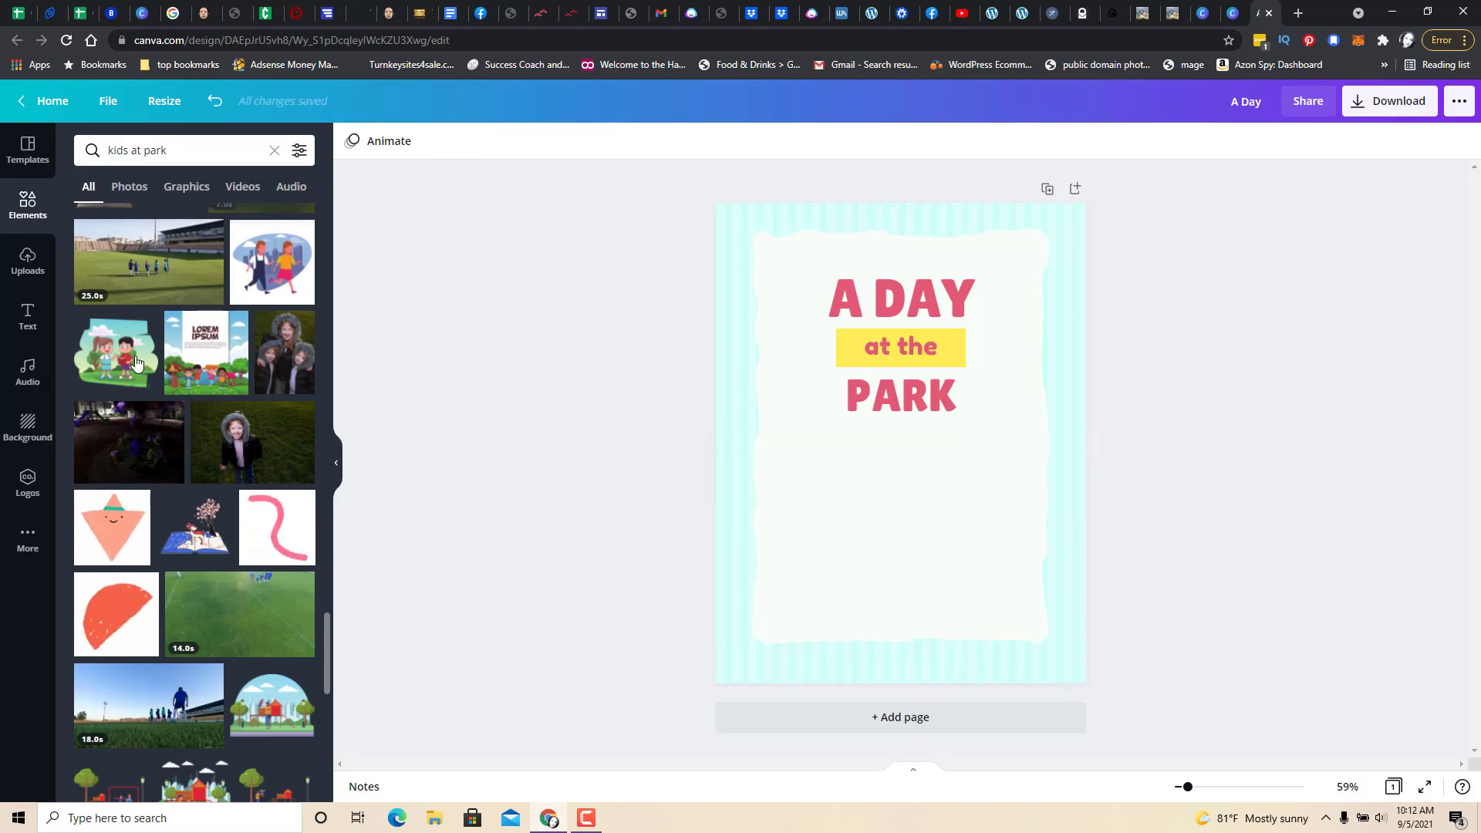
# Try a kids-in-park image on the cover, enlarge it, then delete it
pyautogui.click(106, 366)
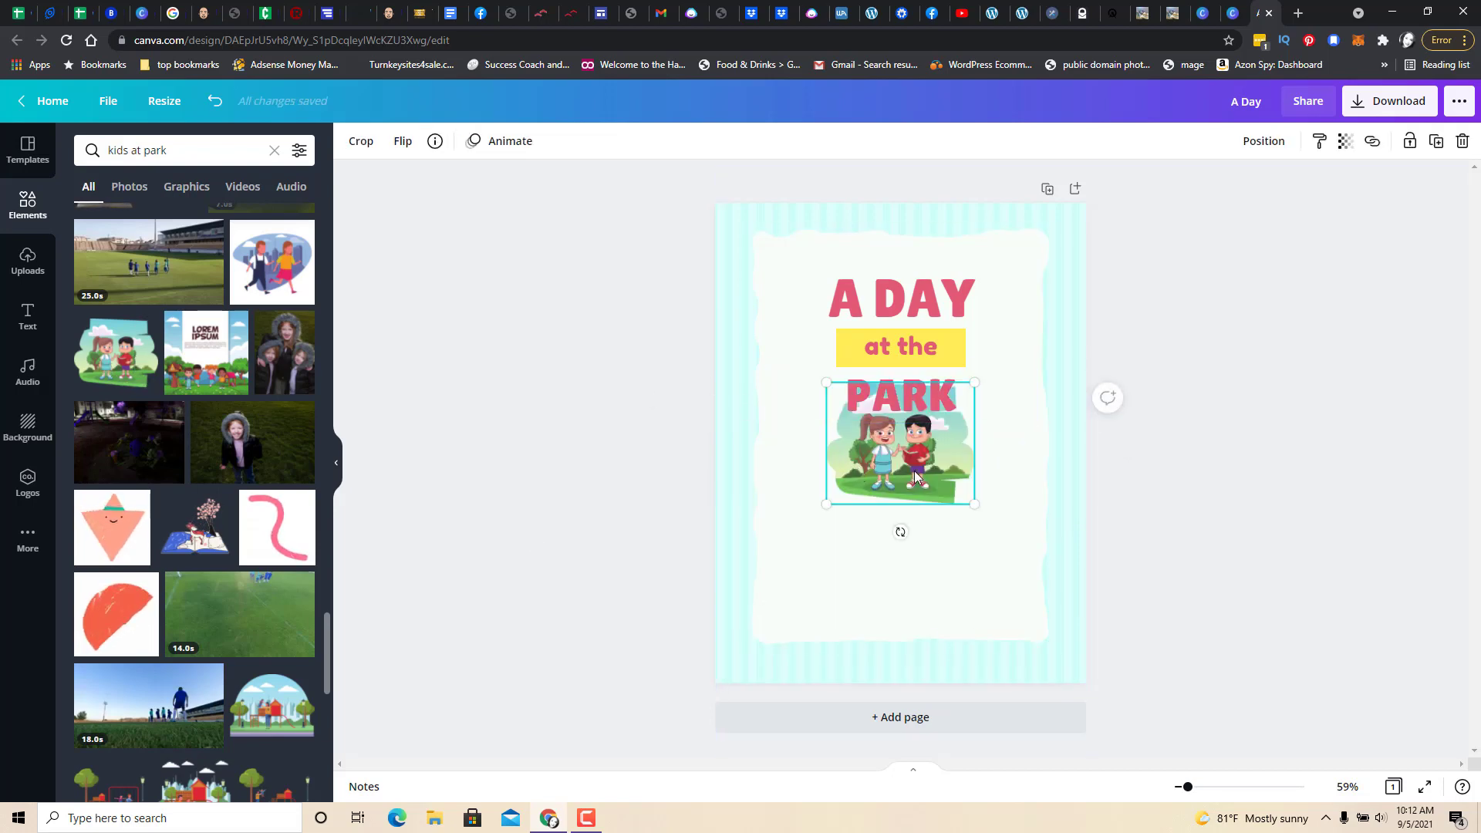
pyautogui.moveTo(918, 471); pyautogui.dragTo(915, 639)
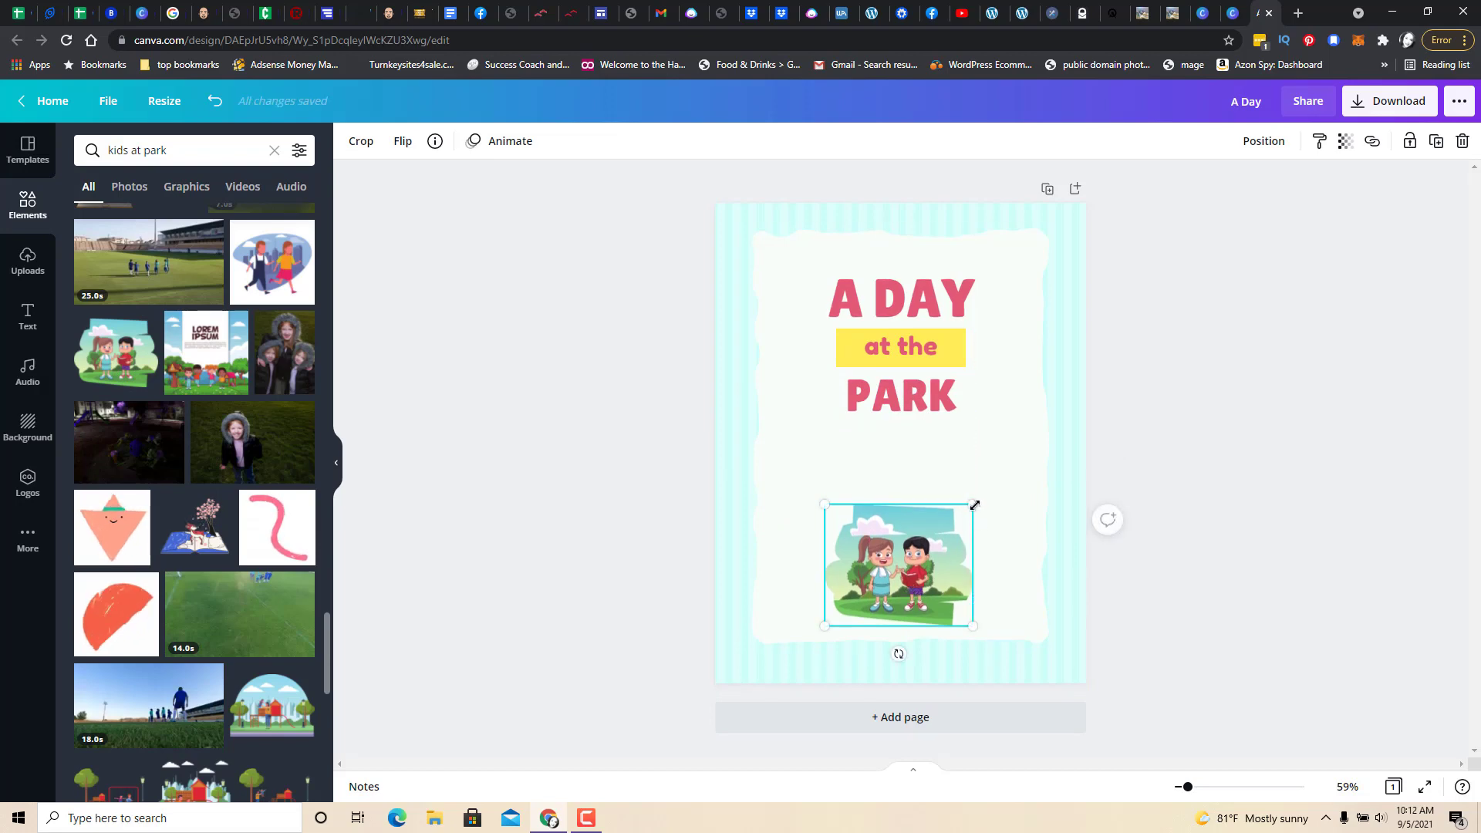
pyautogui.moveTo(980, 464); pyautogui.dragTo(999, 400)
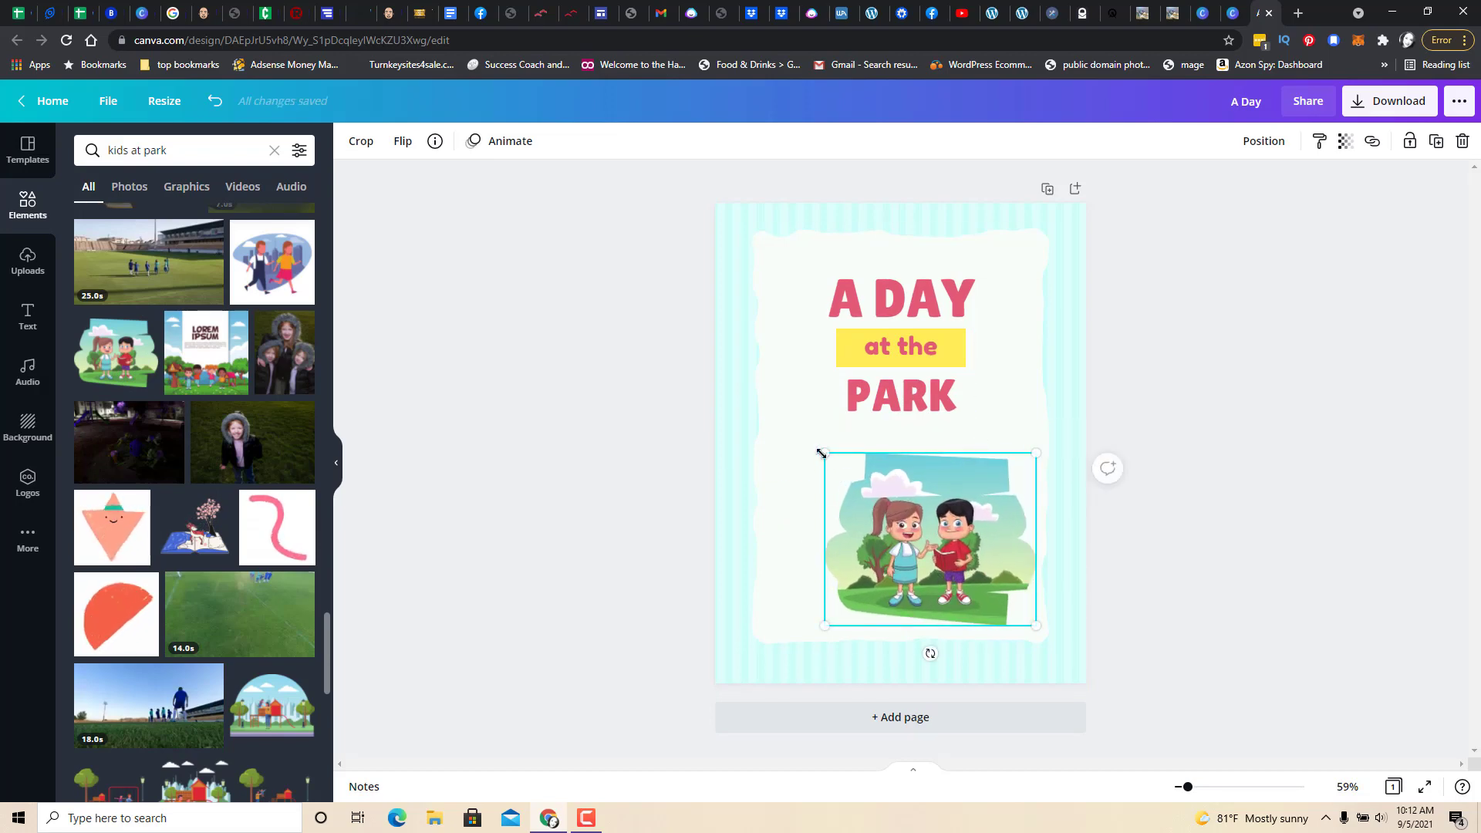
pyautogui.moveTo(822, 453); pyautogui.dragTo(754, 447)
pyautogui.press('Delete')
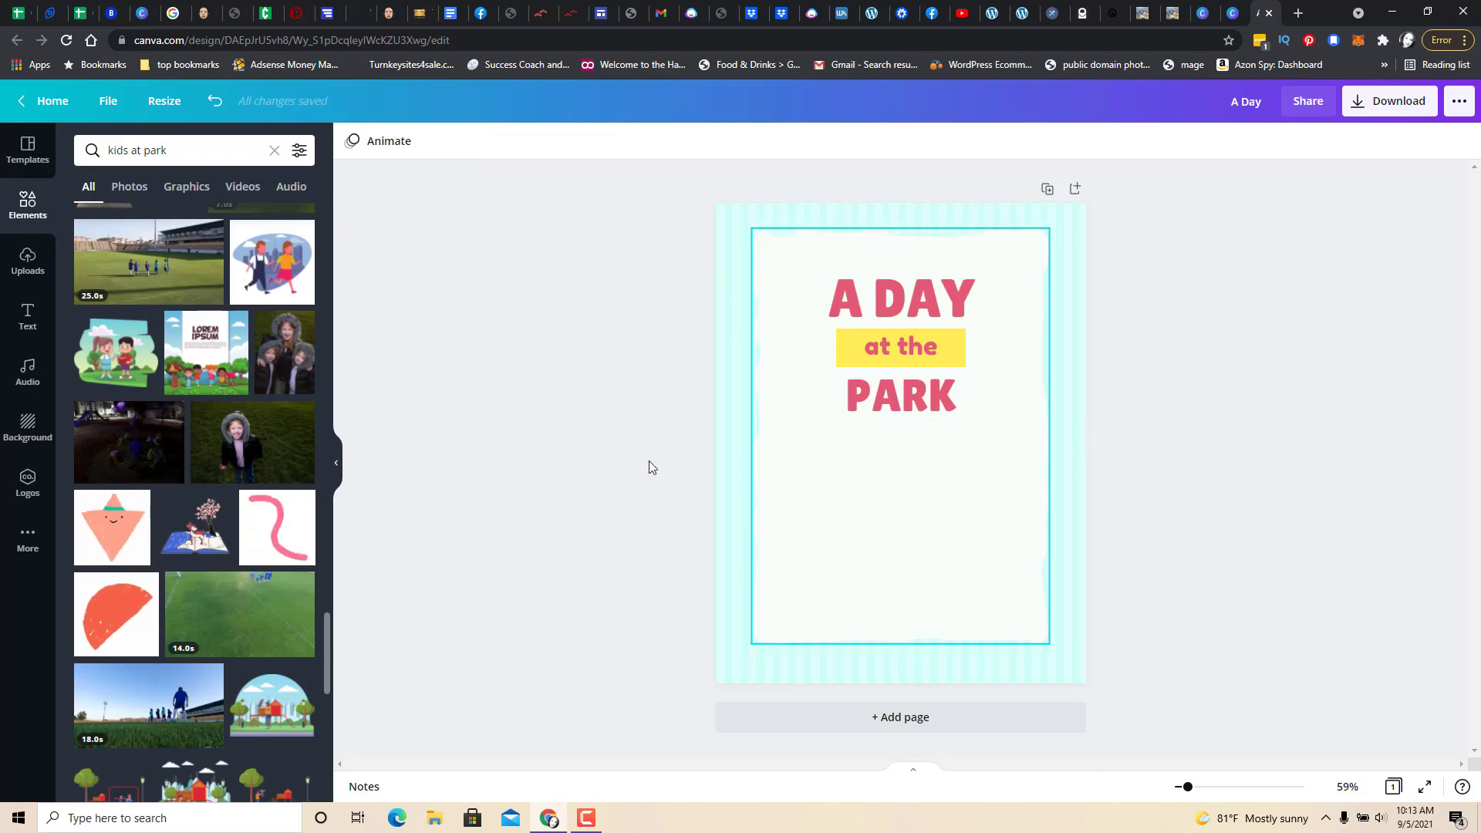
# Search Elements for 'kids park', then refine the query to 'kids playground'
pyautogui.click(176, 150)
pyautogui.moveTo(176, 150); pyautogui.dragTo(38, 150)
pyautogui.write('kids park')
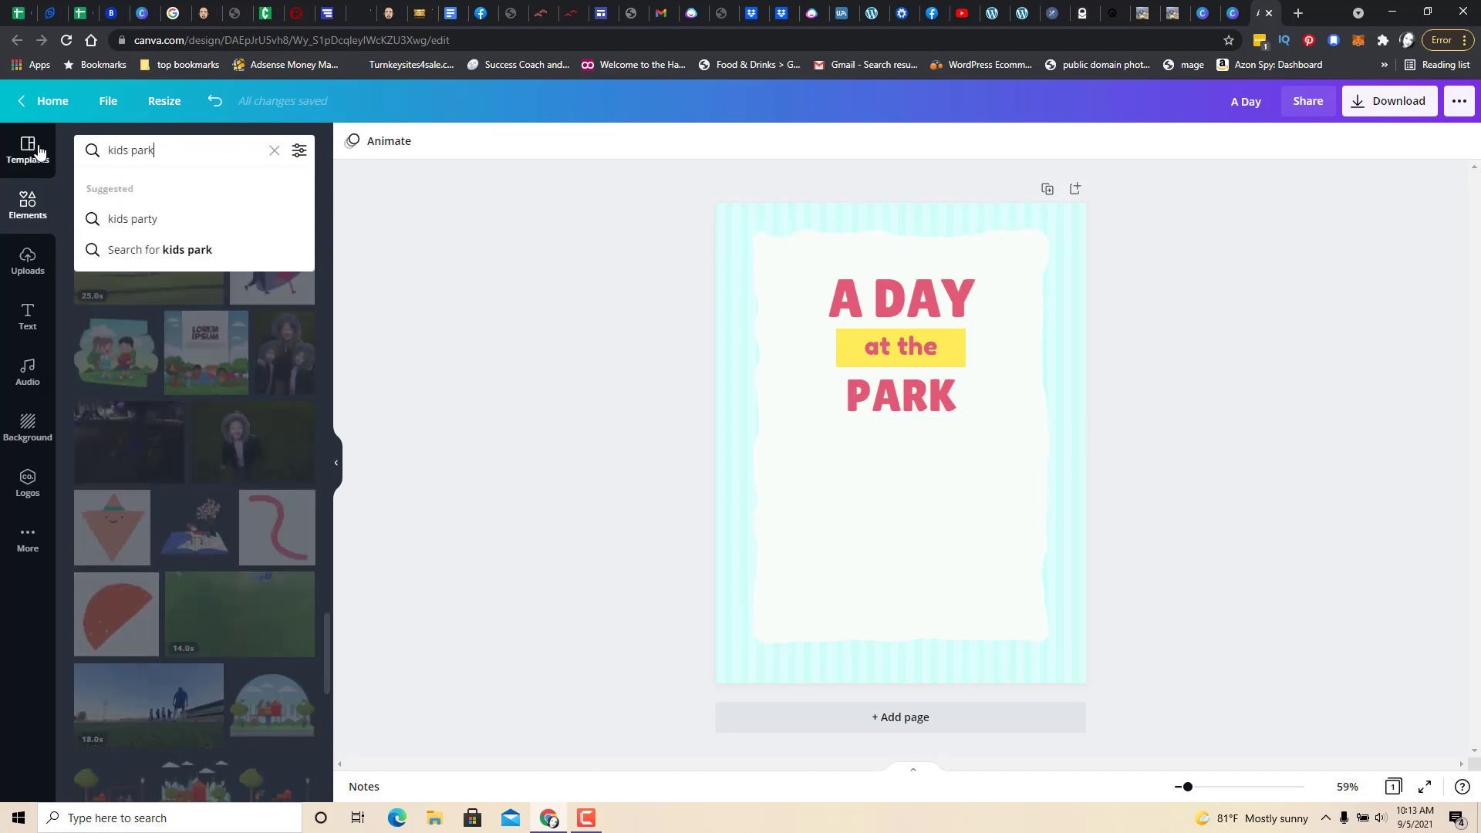
pyautogui.press('Return')
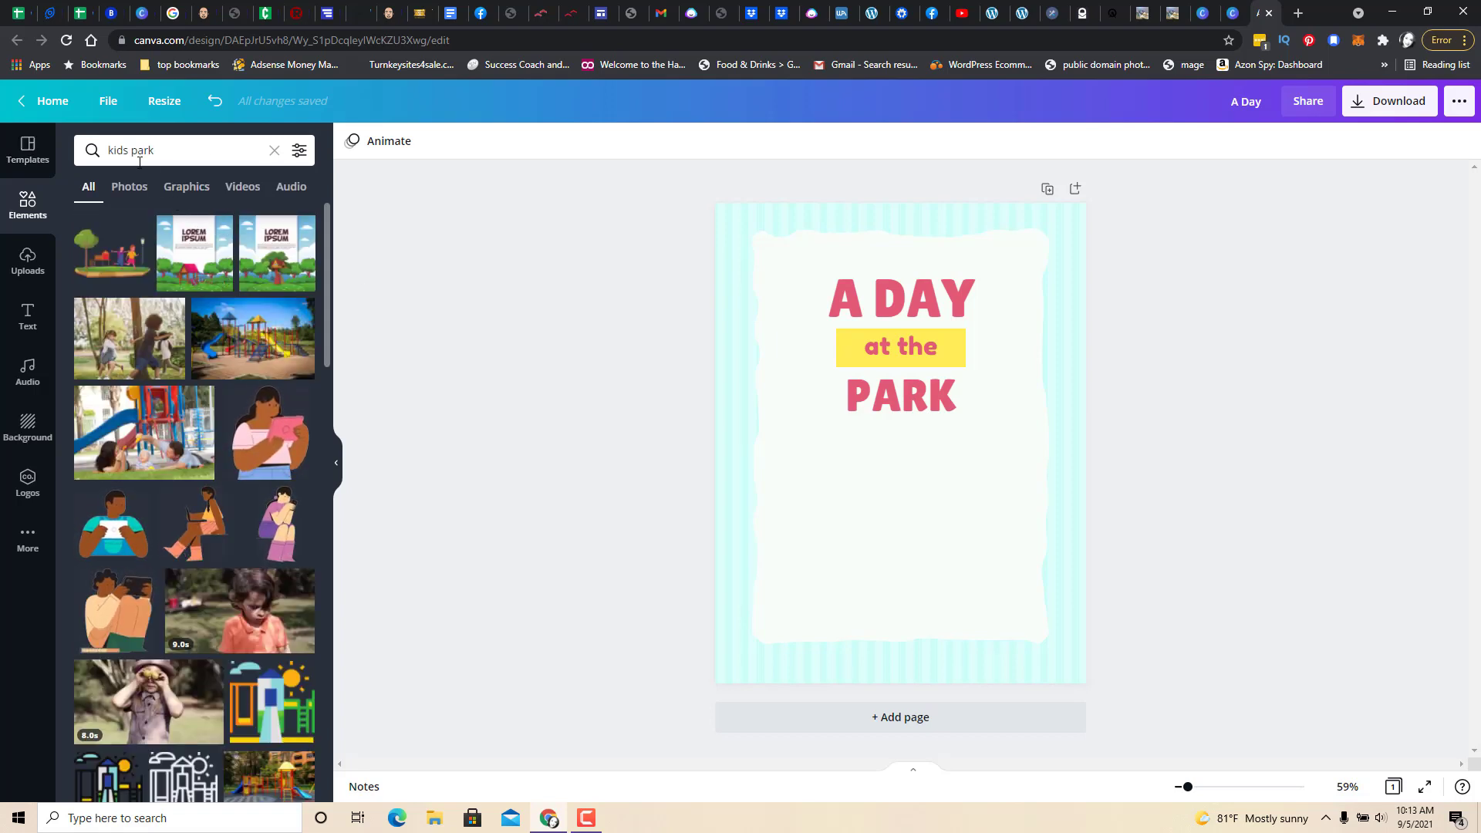
pyautogui.doubleClick(176, 151)
pyautogui.write('playground')
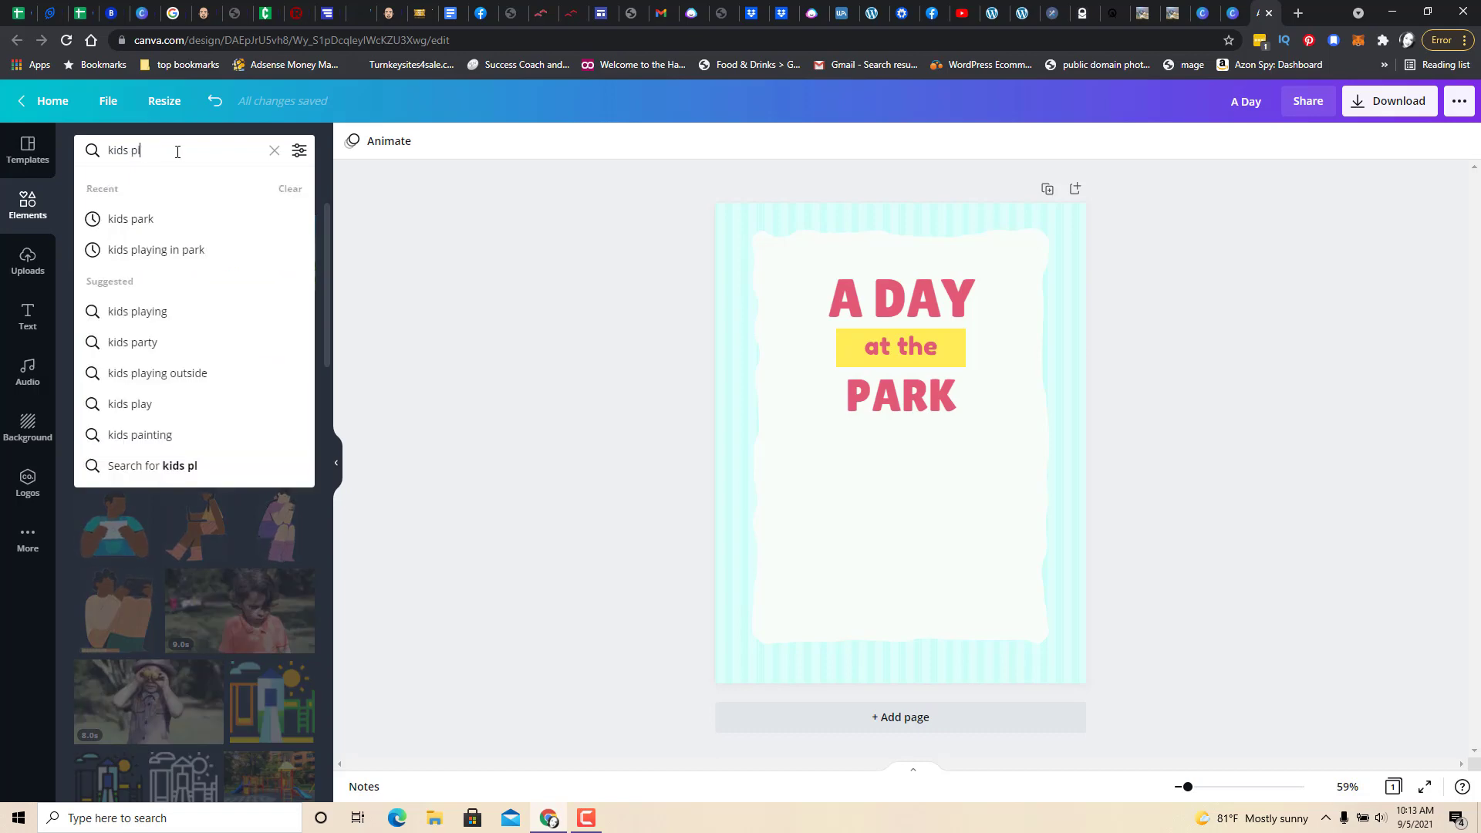
pyautogui.press('Return')
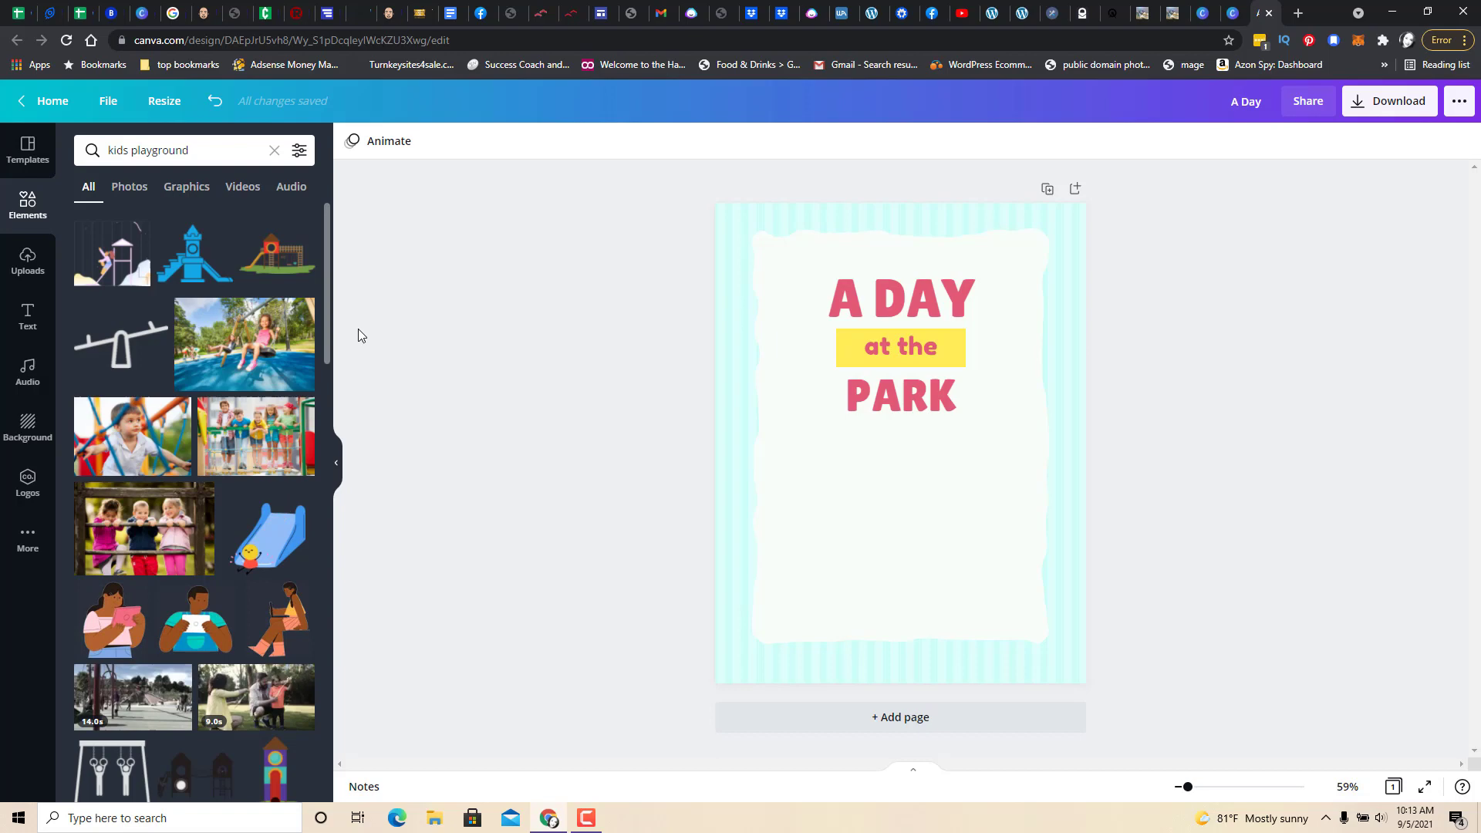
# Filter to Graphics and place the red-and-yellow slide graphic below the PARK title
pyautogui.moveTo(330, 262); pyautogui.dragTo(335, 383)
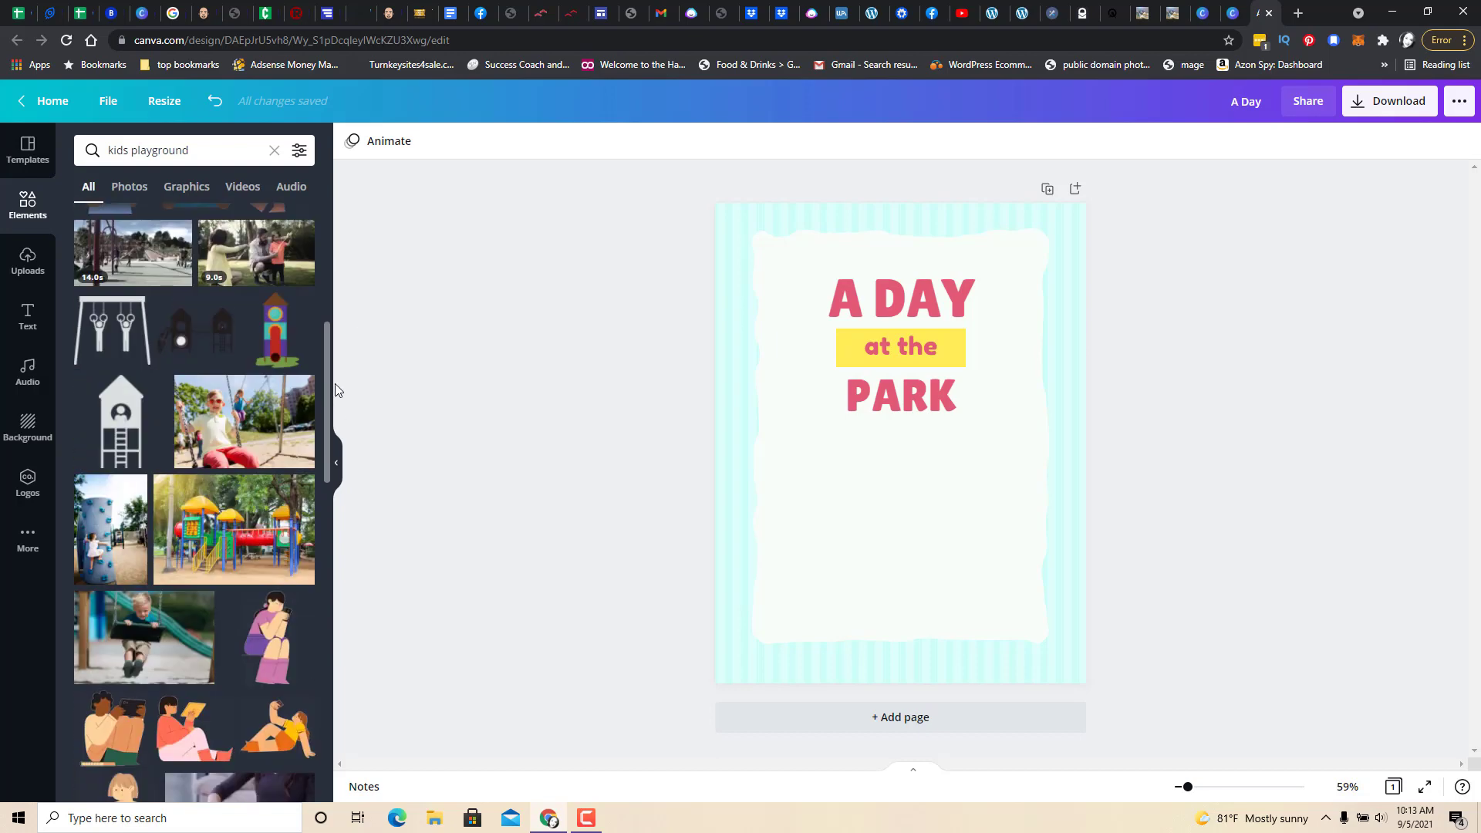
pyautogui.click(189, 187)
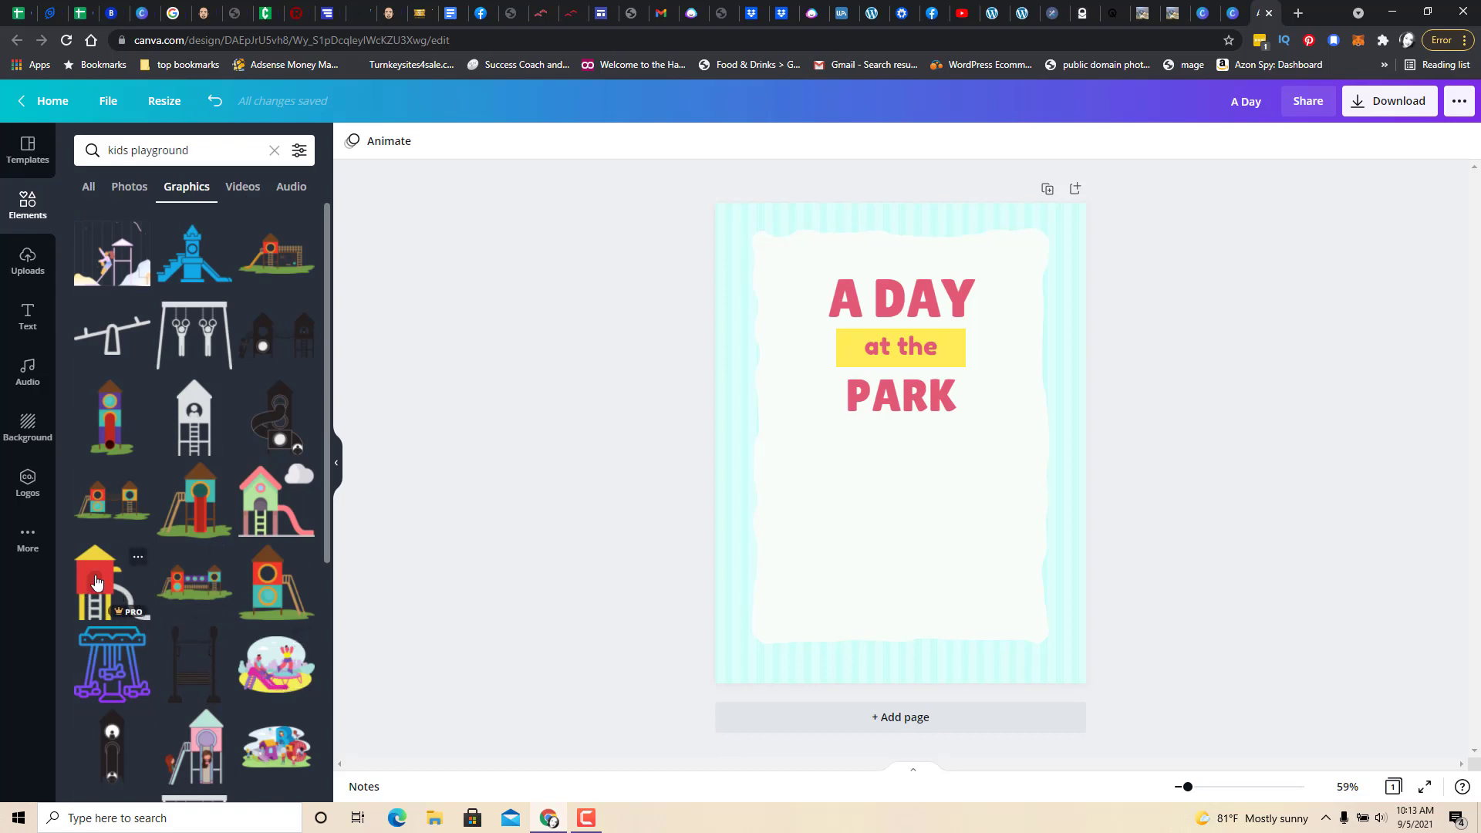
pyautogui.click(123, 601)
pyautogui.moveTo(887, 473); pyautogui.dragTo(866, 533)
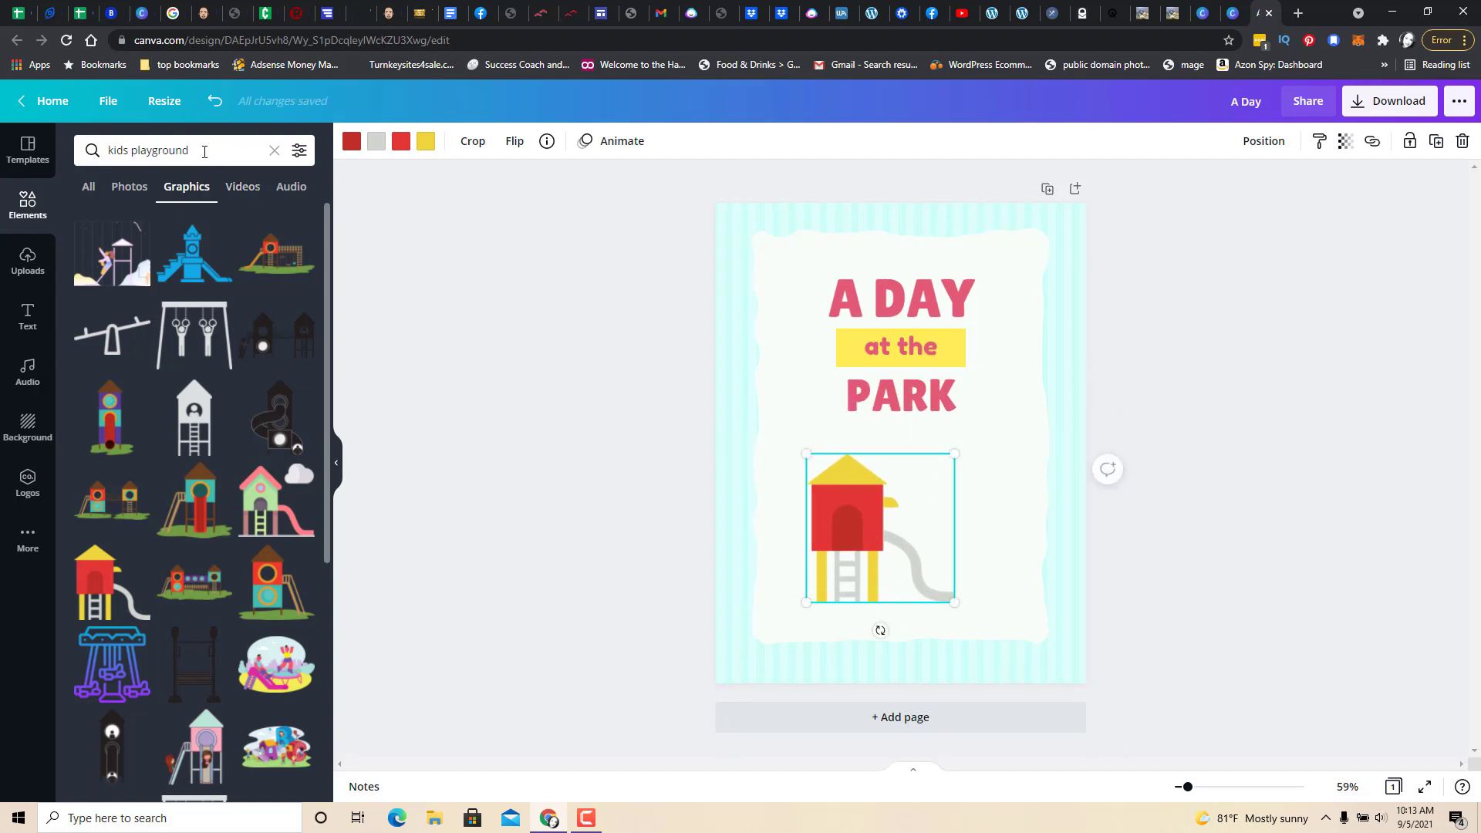
# Search Elements for 'girl sliding', try a girl-on-slide picture, then remove it
pyautogui.moveTo(205, 152); pyautogui.dragTo(93, 149)
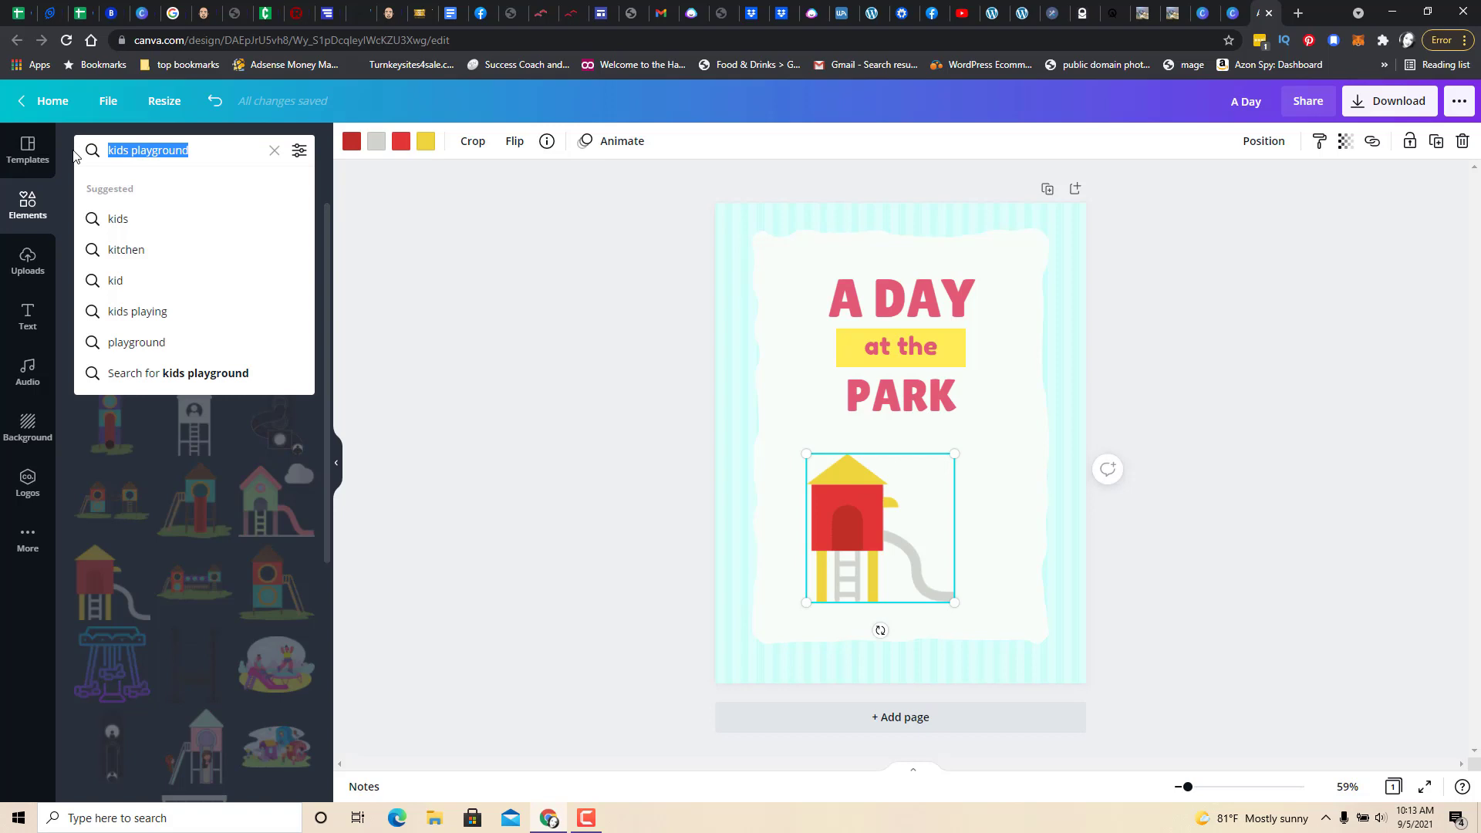
pyautogui.write('girl dli')
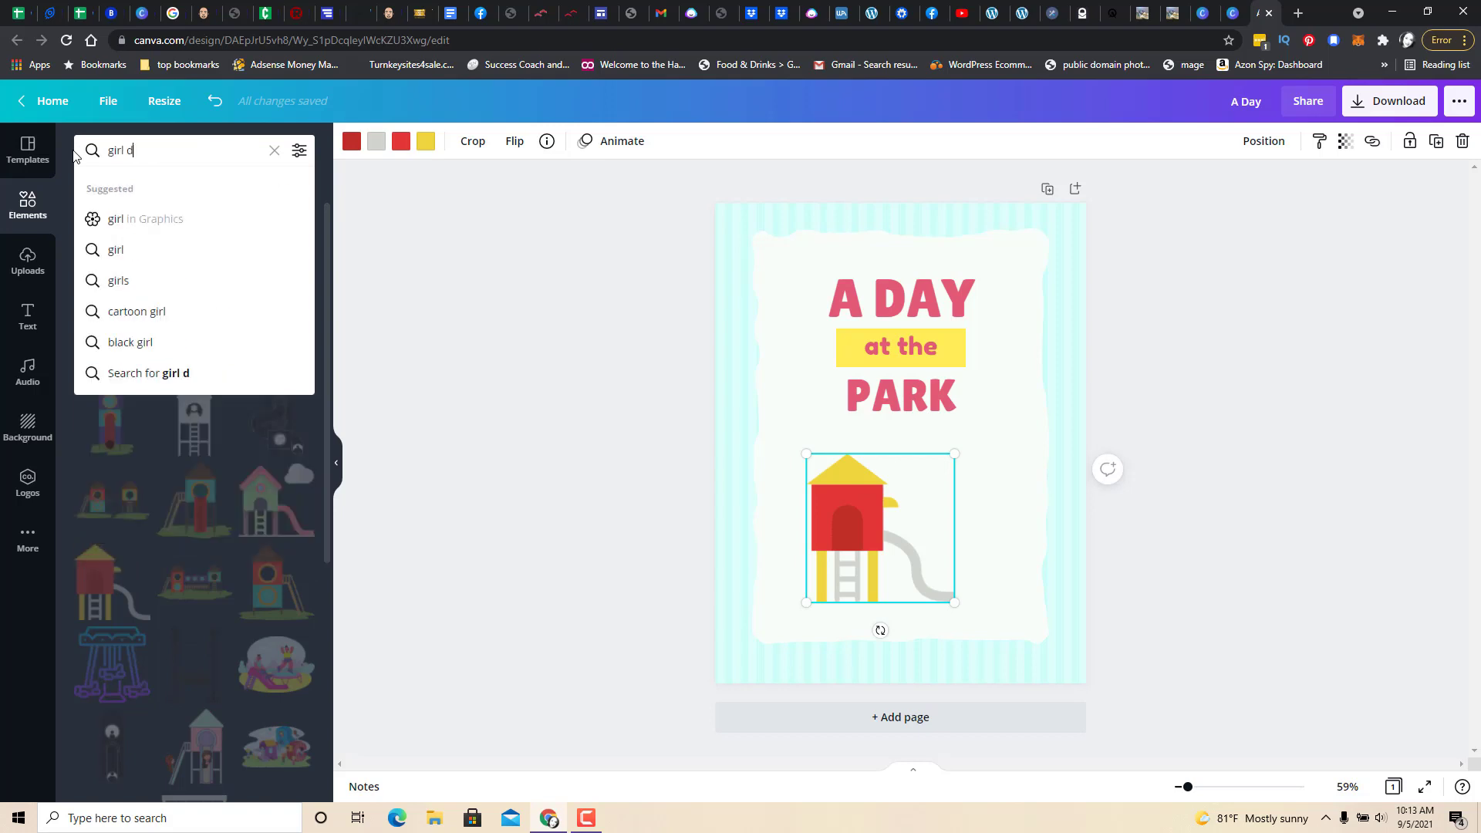
pyautogui.press('BackSpace')
pyautogui.press('BackSpace')
pyautogui.press('BackSpace')
pyautogui.write('sliding')
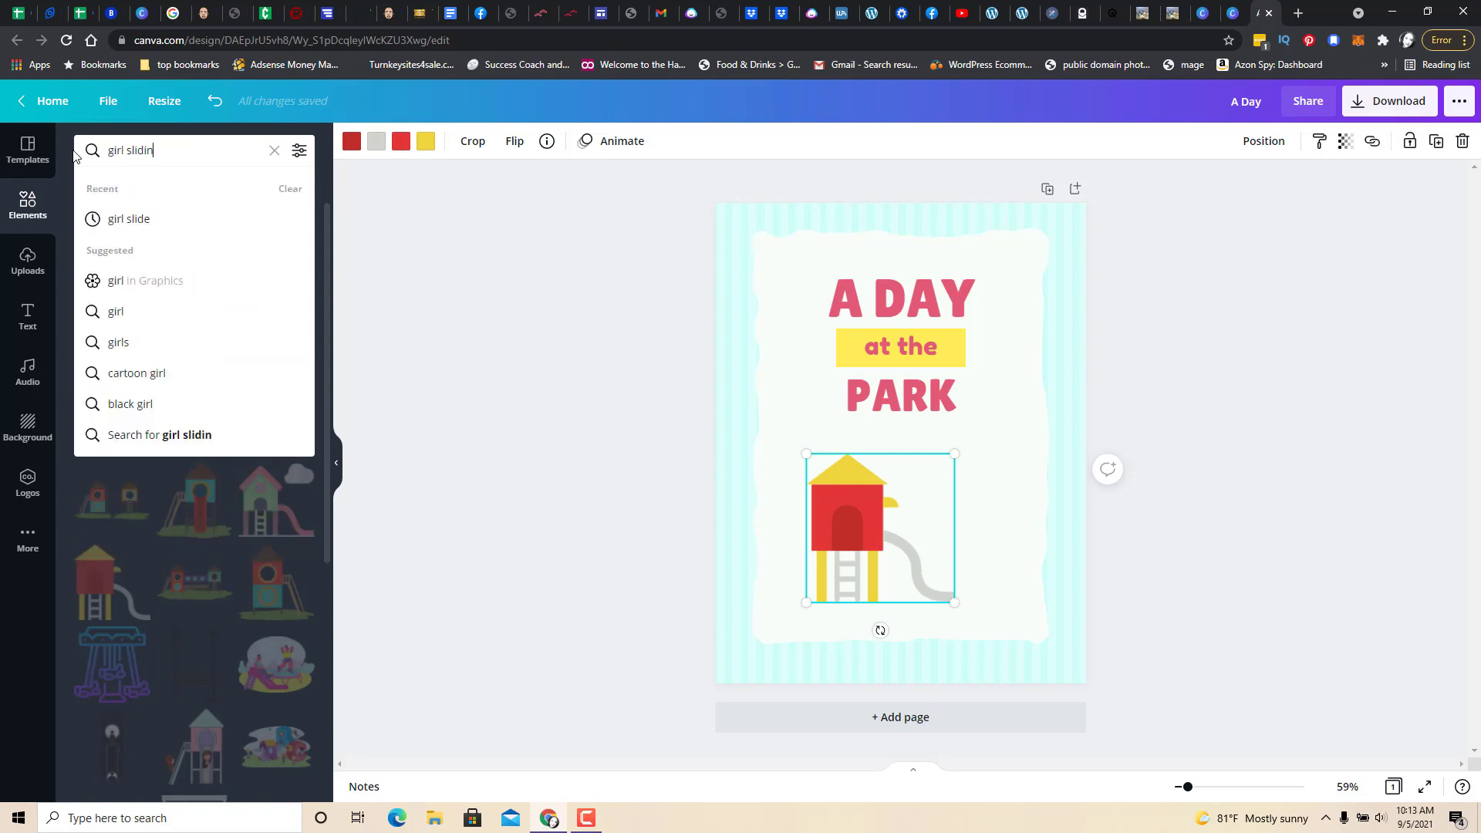
pyautogui.press('Return')
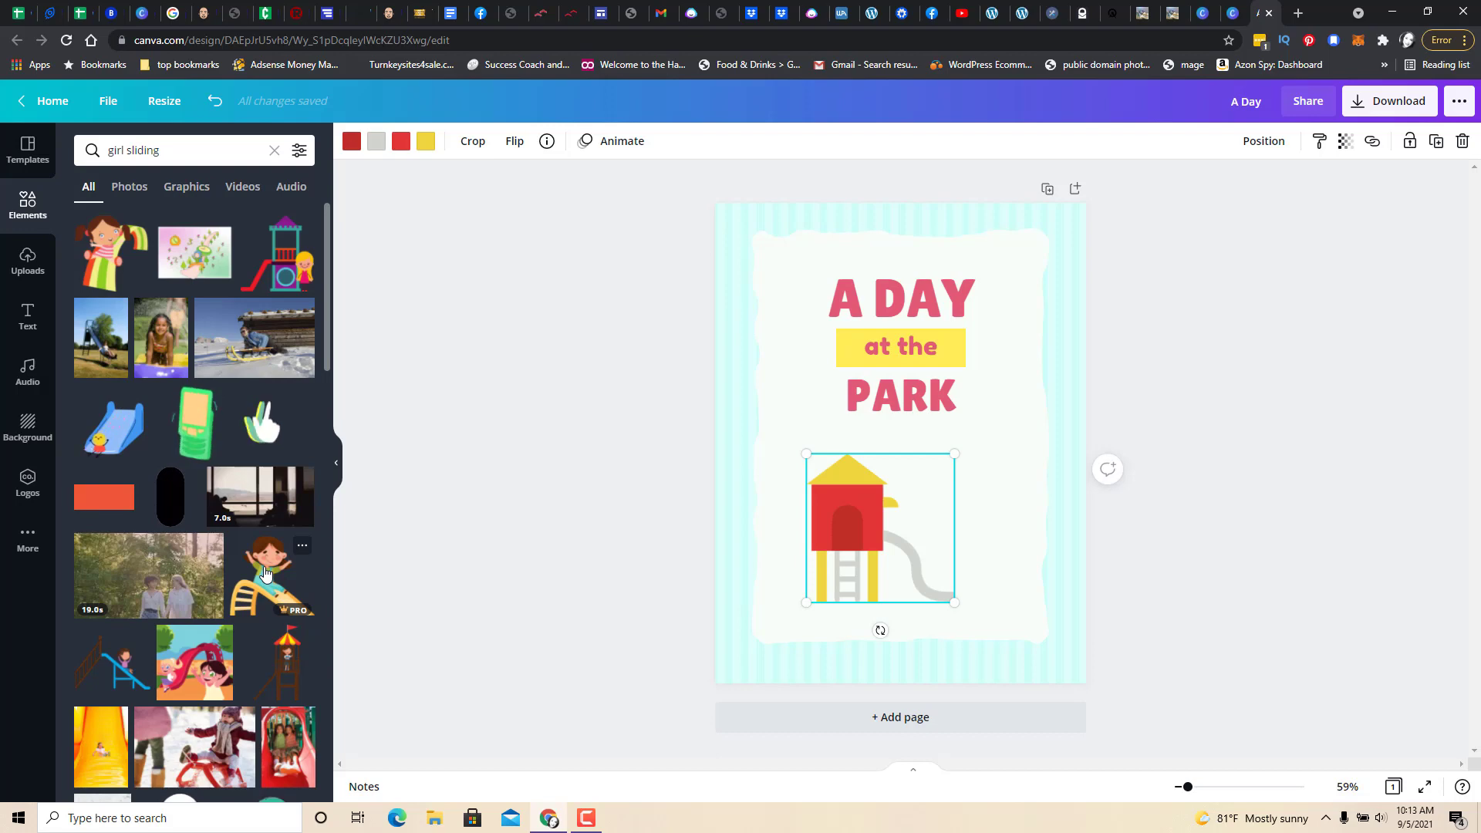
pyautogui.click(234, 640)
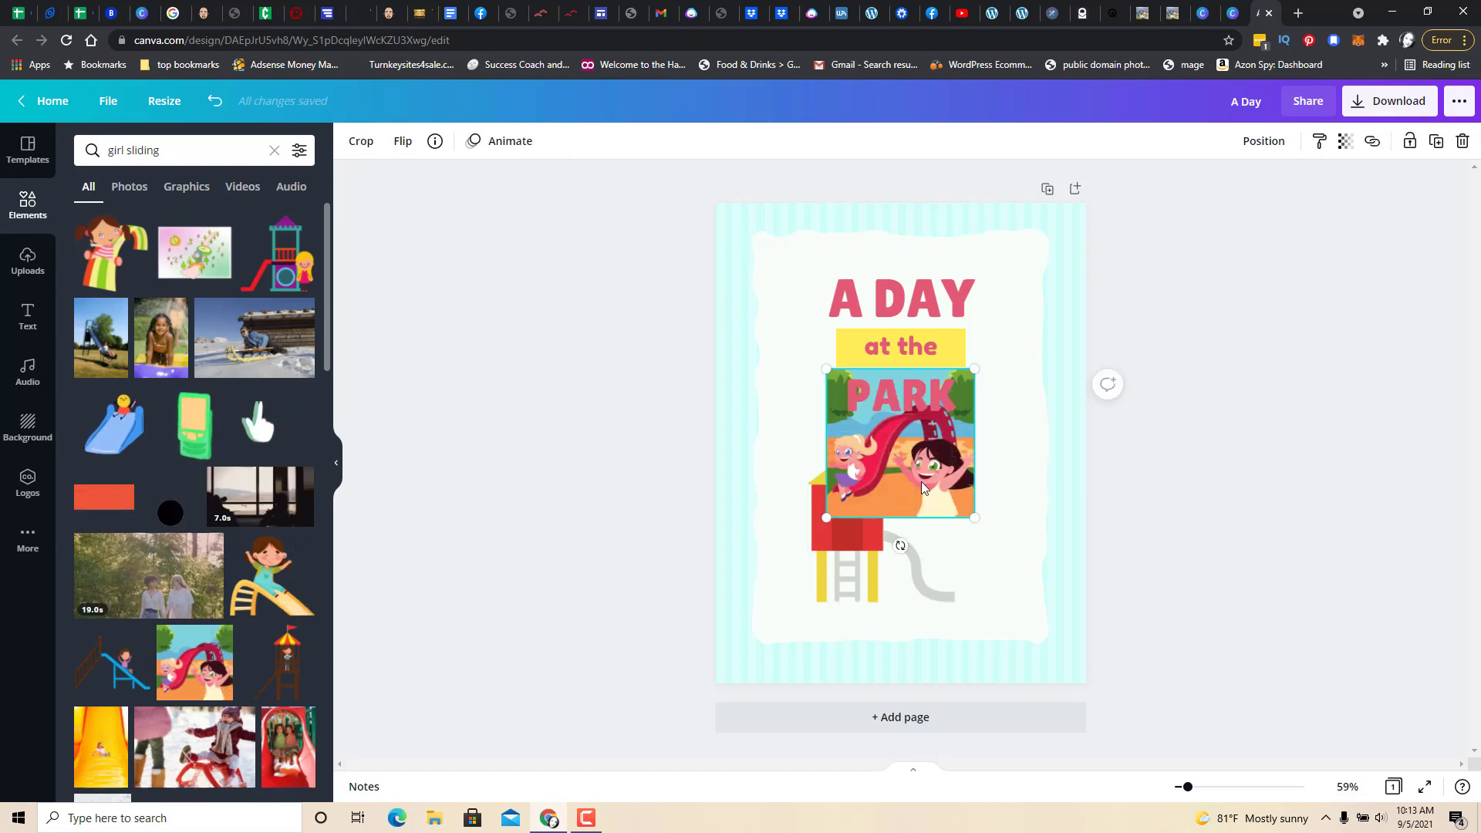
pyautogui.moveTo(923, 479); pyautogui.dragTo(978, 565)
pyautogui.press('Delete')
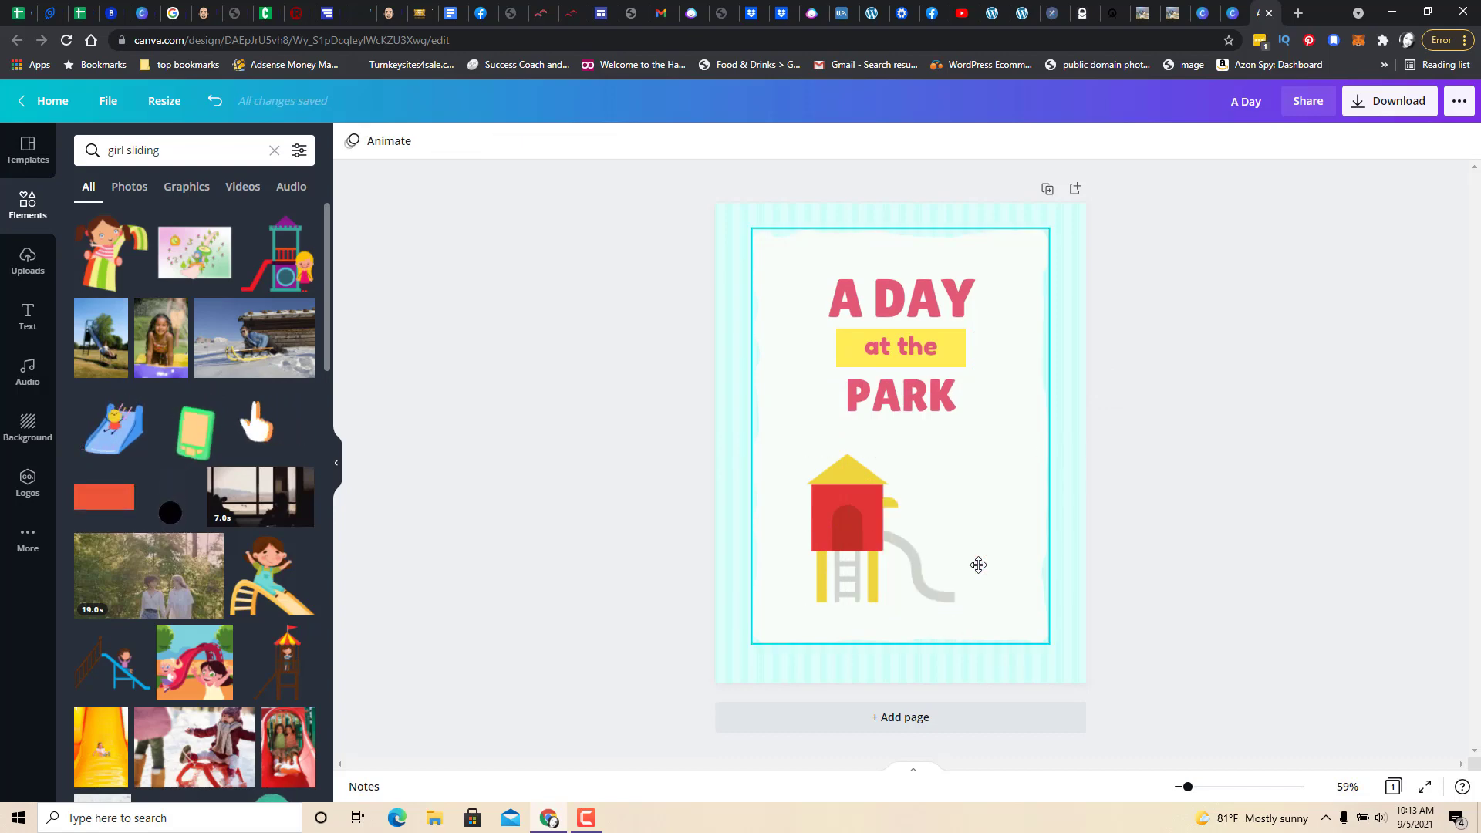
# Place the cartoon girl-on-slide graphic onto the playhouse slide
pyautogui.click(272, 575)
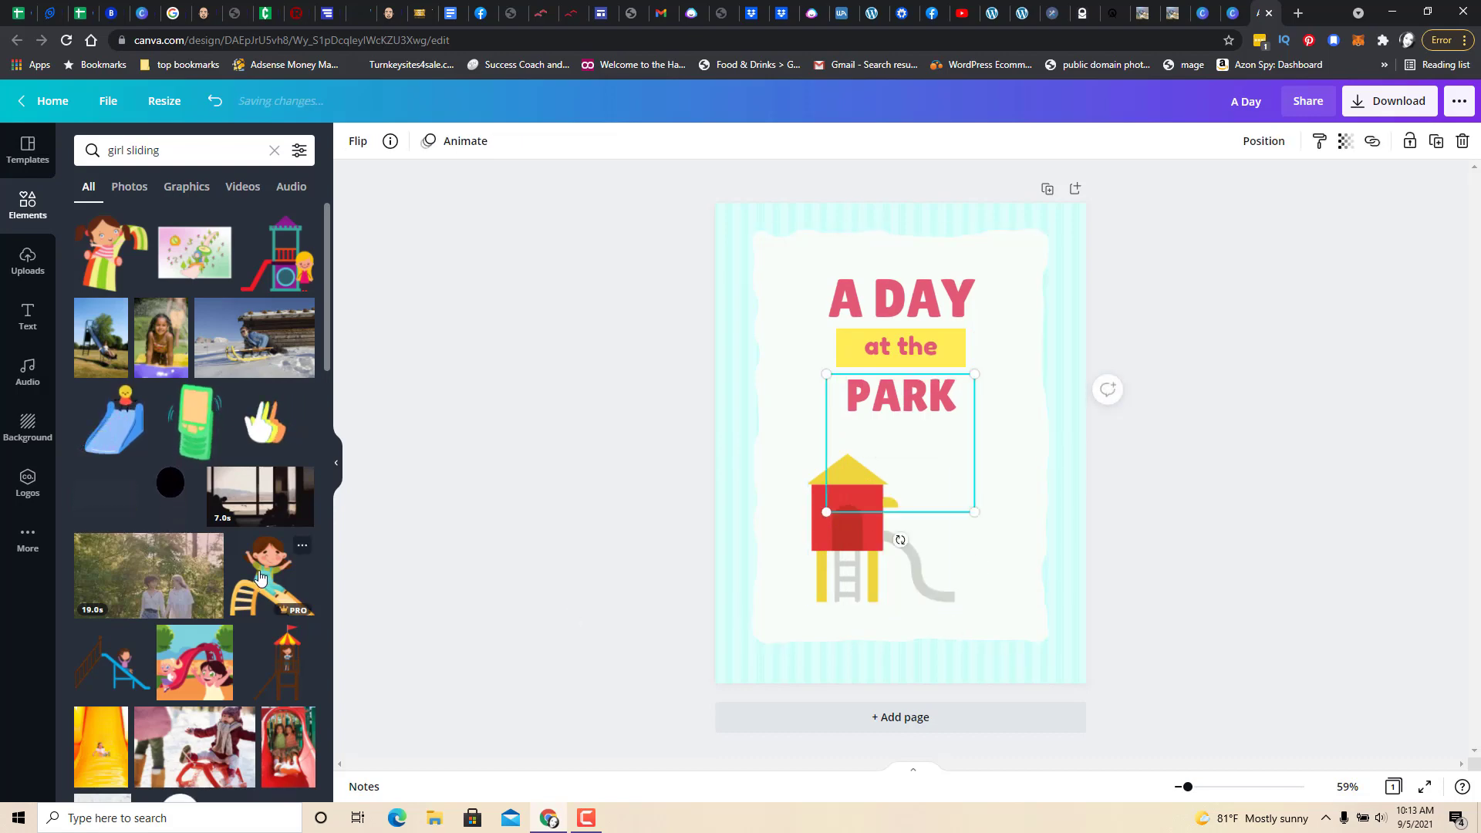
pyautogui.moveTo(900, 445); pyautogui.dragTo(901, 539)
pyautogui.click(1250, 494)
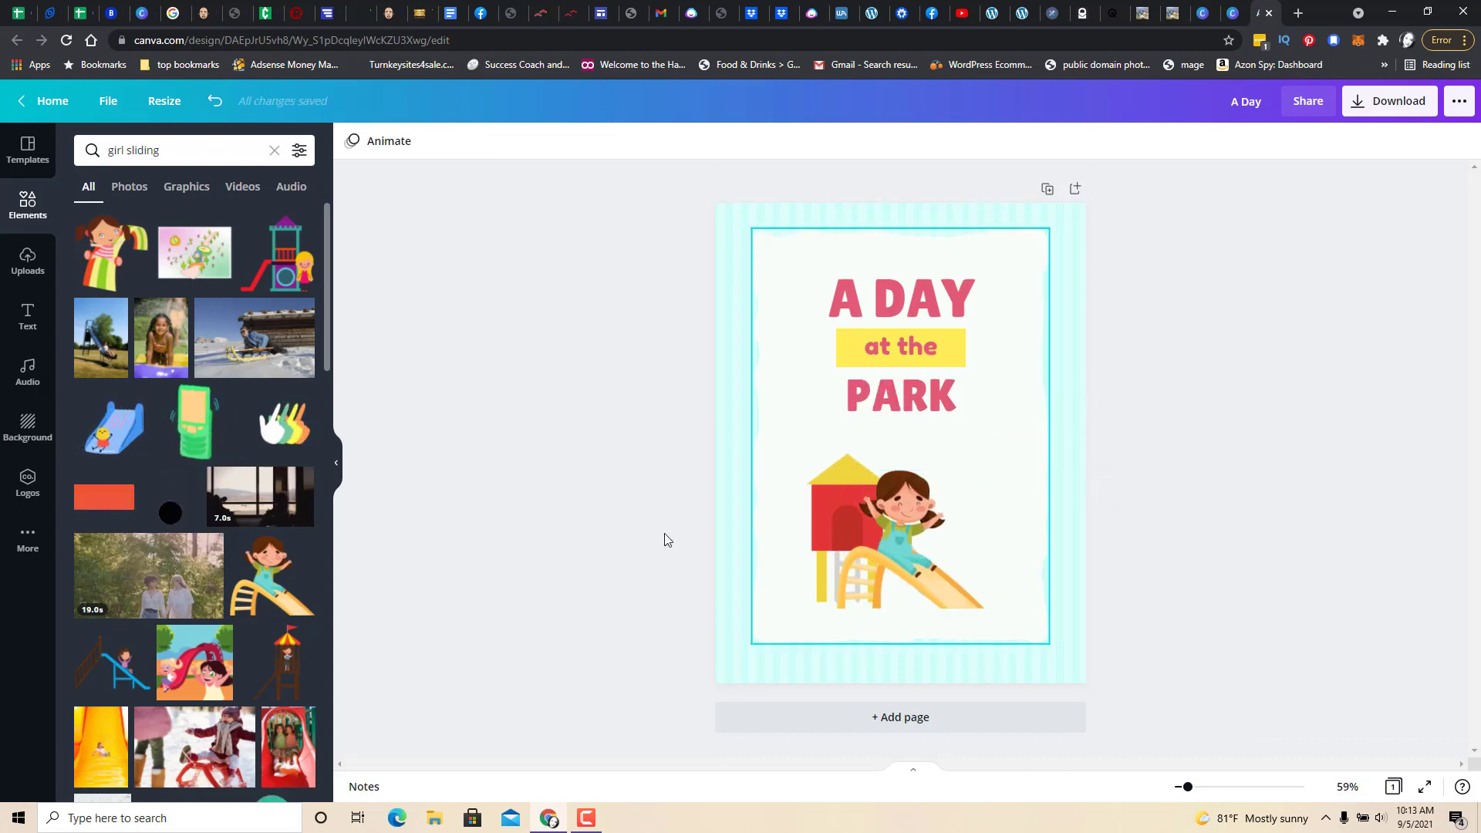
# Search 'boy playing', add the soccer-ball boy, and shrink it at the lower right beside the slide
pyautogui.click(182, 150)
pyautogui.hotkey('ctrl', 'a')
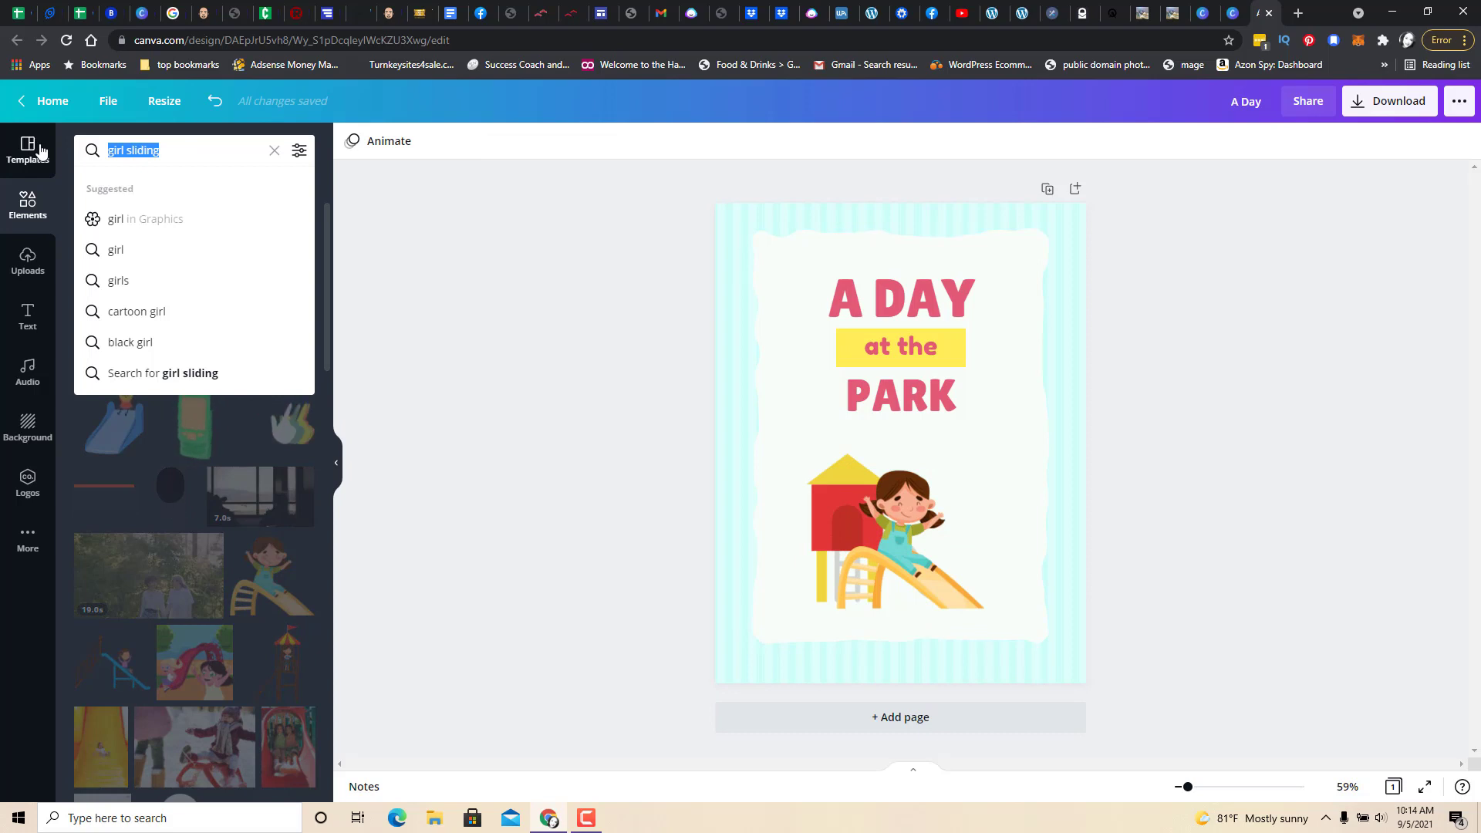
pyautogui.write('boy playing')
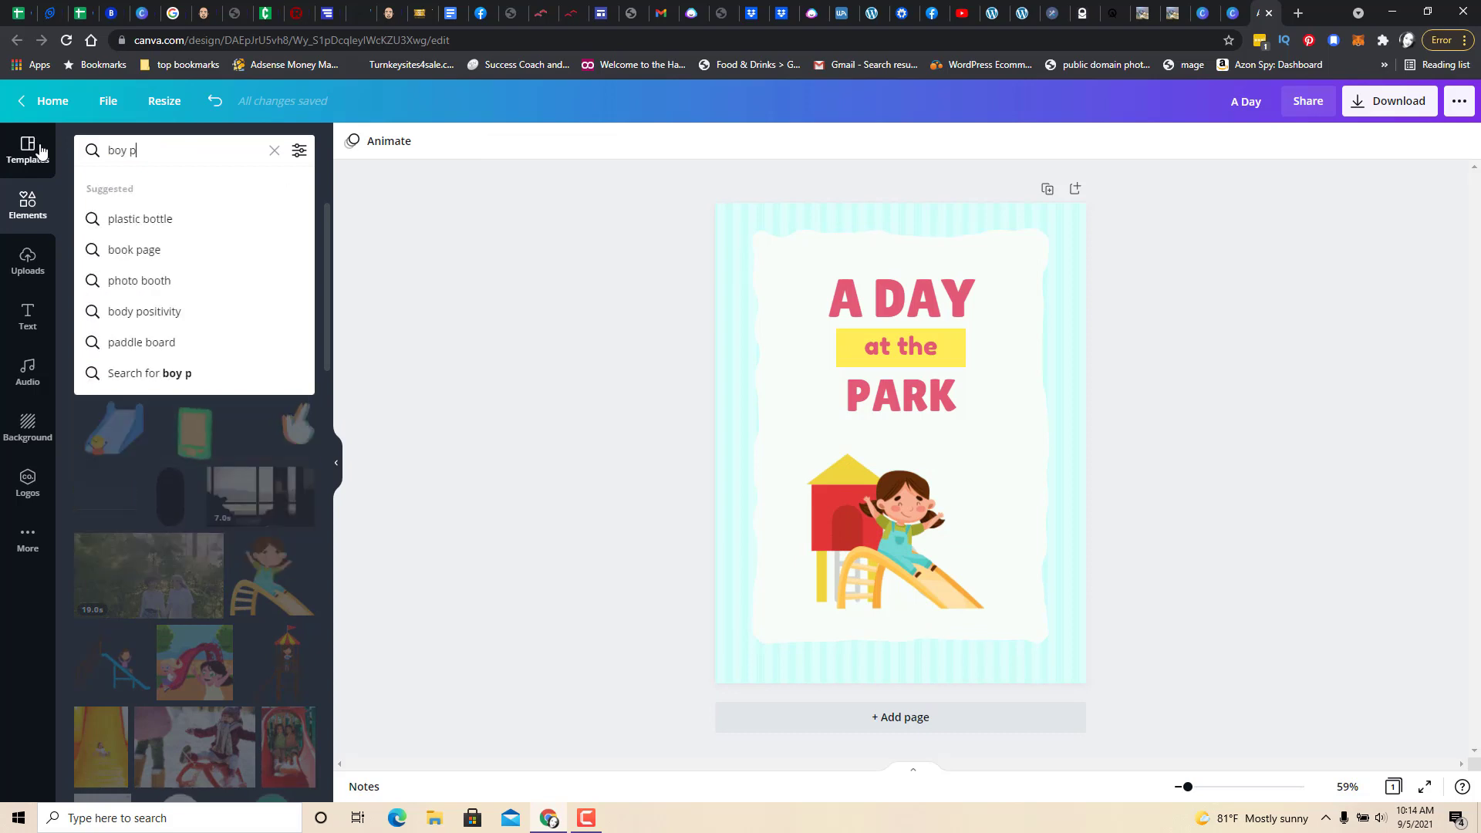
pyautogui.press('Return')
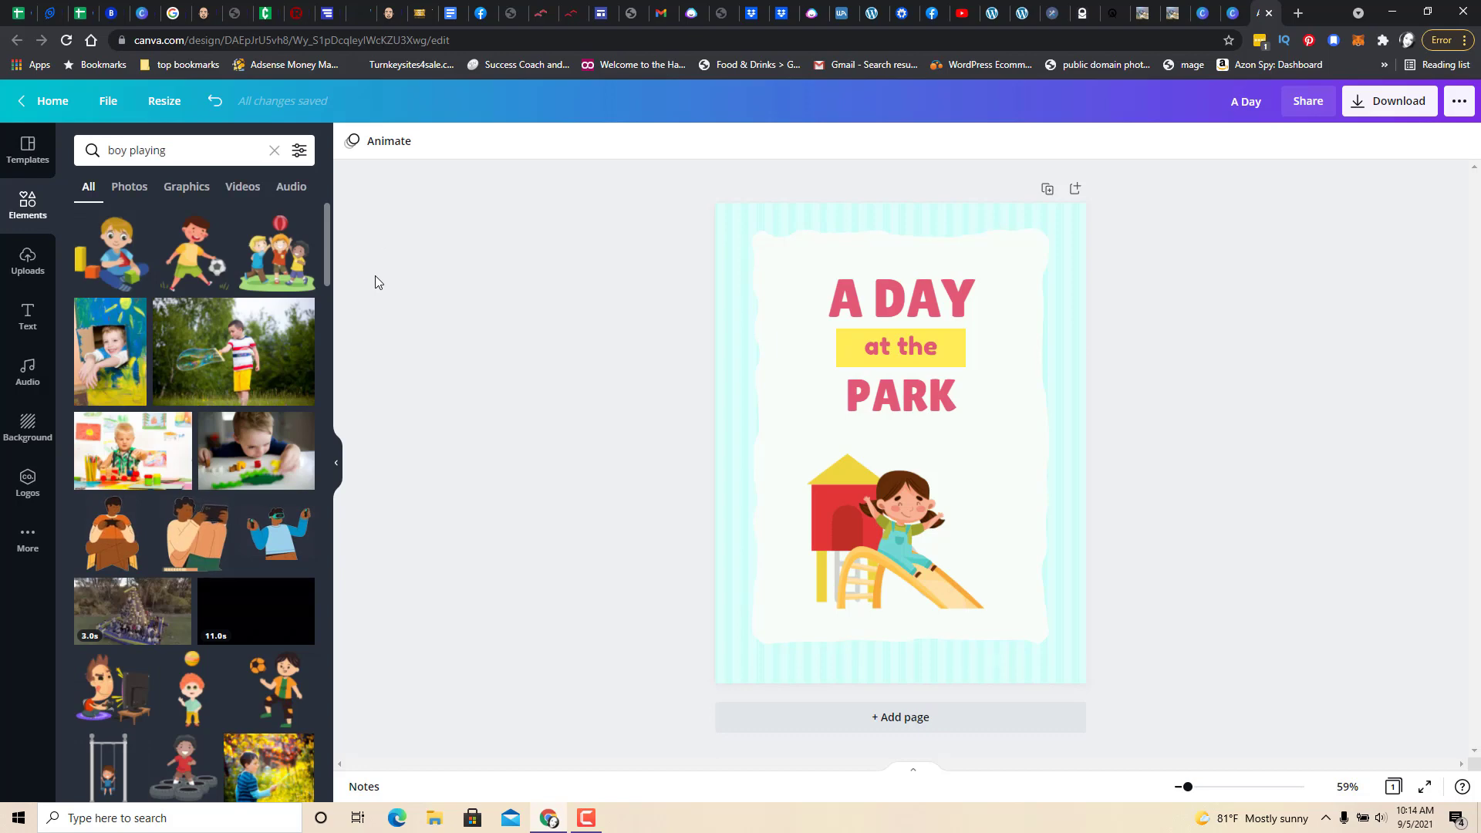
pyautogui.click(276, 689)
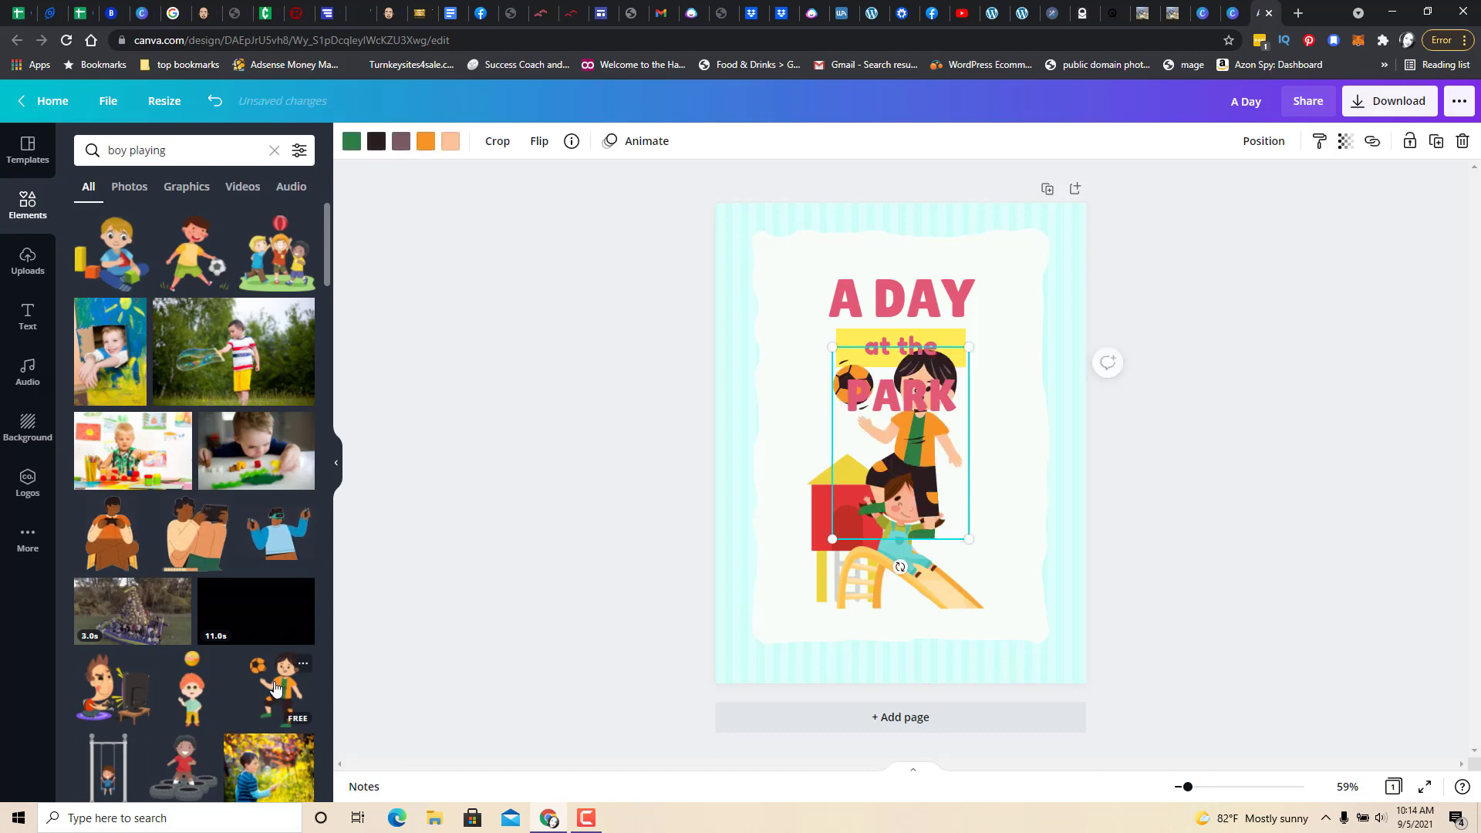
pyautogui.moveTo(925, 457); pyautogui.dragTo(985, 542)
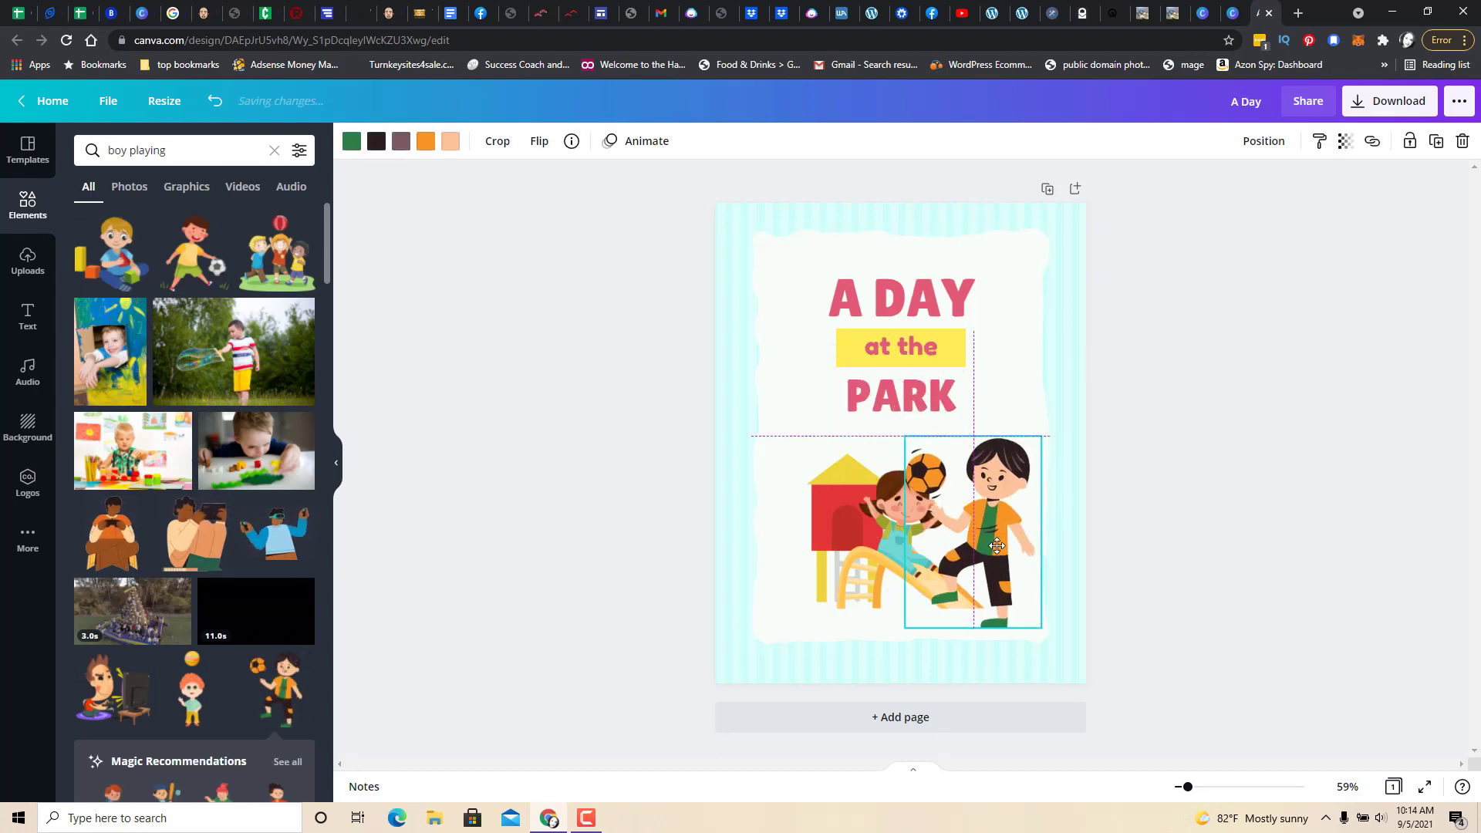
pyautogui.moveTo(1031, 439); pyautogui.dragTo(990, 542)
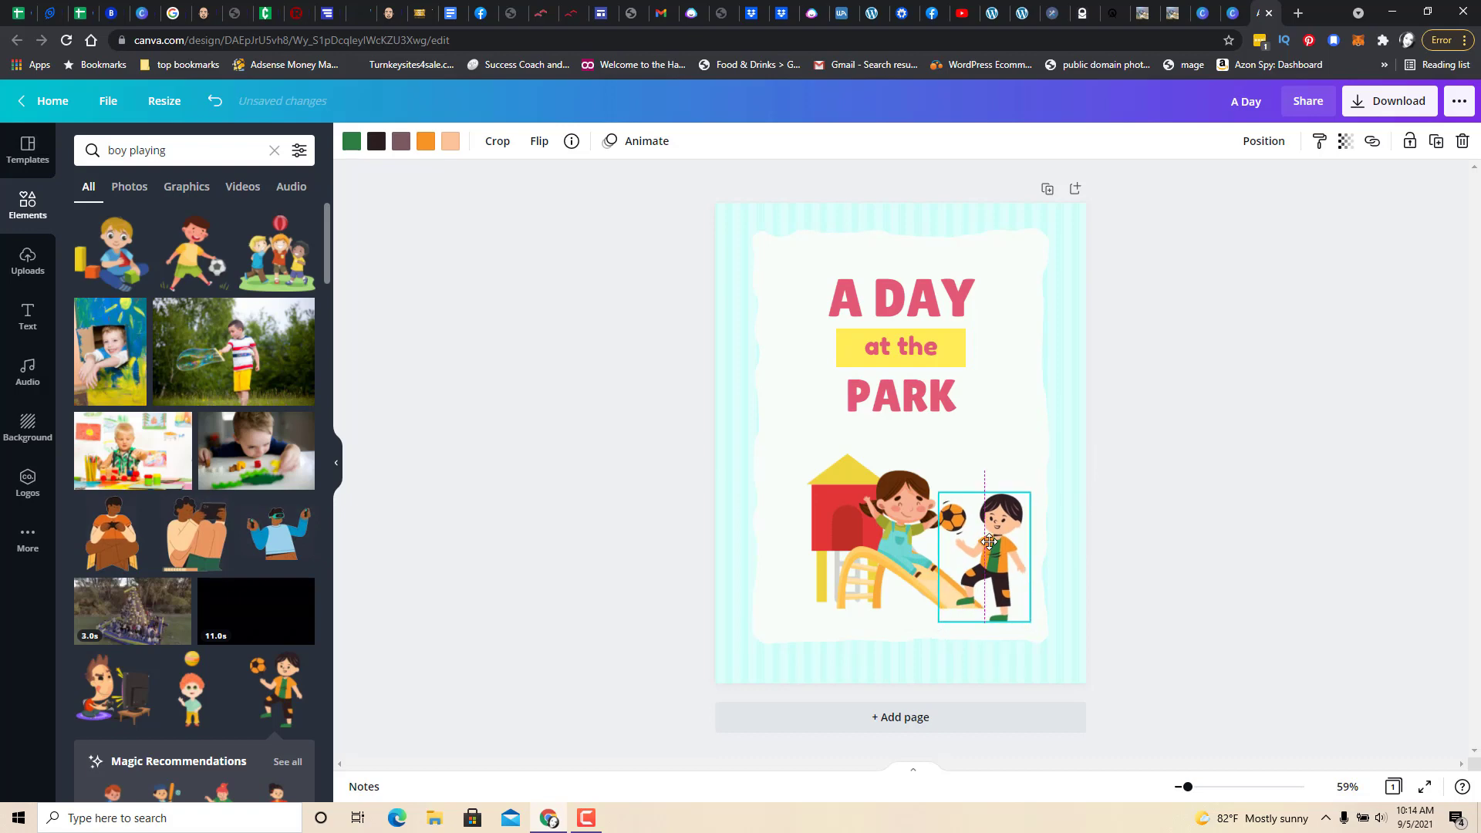
pyautogui.click(1251, 445)
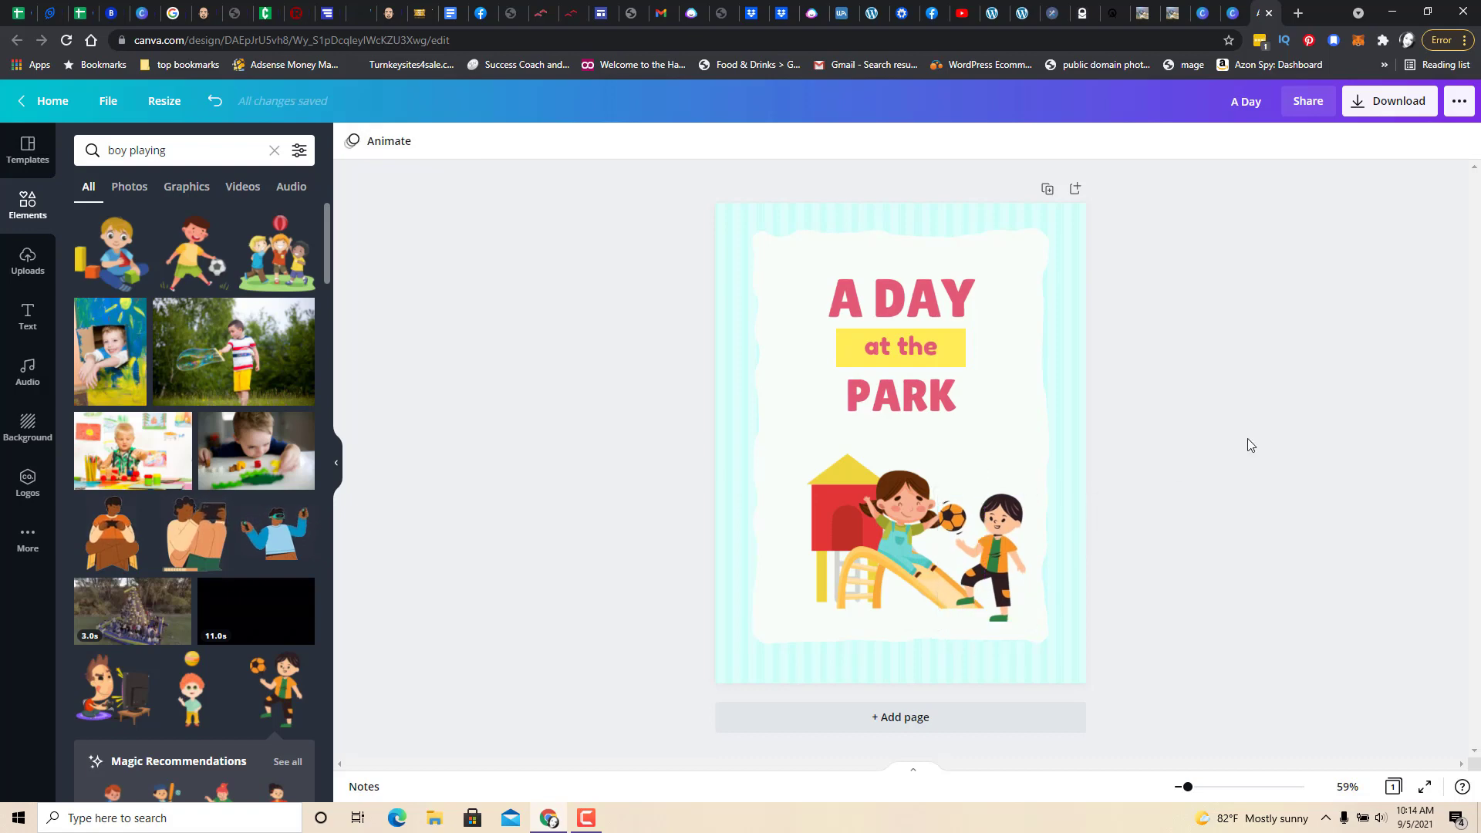
# Search 'puppies playing', add the frisbee puppy, and size it small at the slide's foot
pyautogui.moveTo(174, 156); pyautogui.dragTo(83, 152)
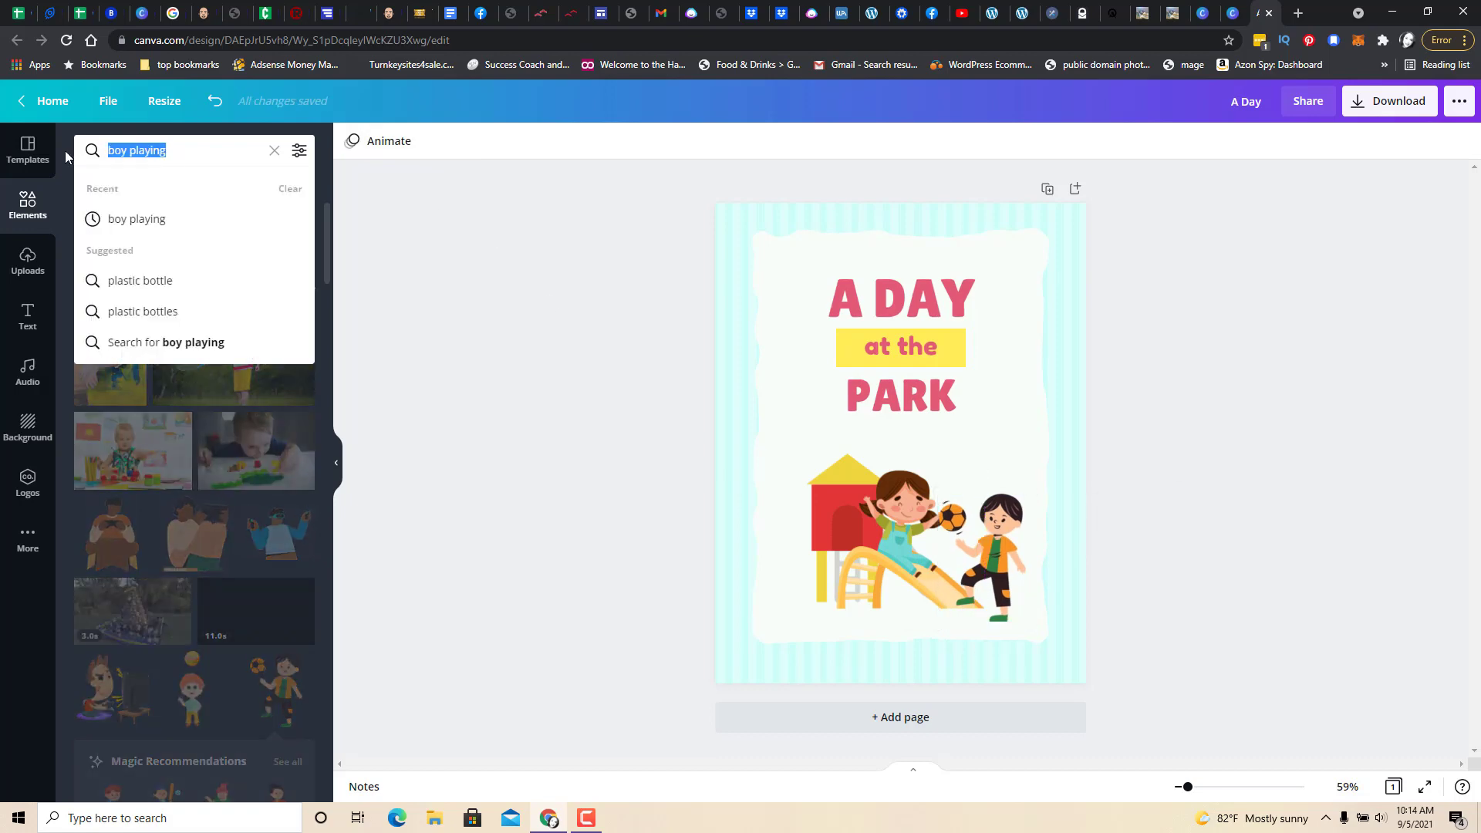
pyautogui.write('puppies p')
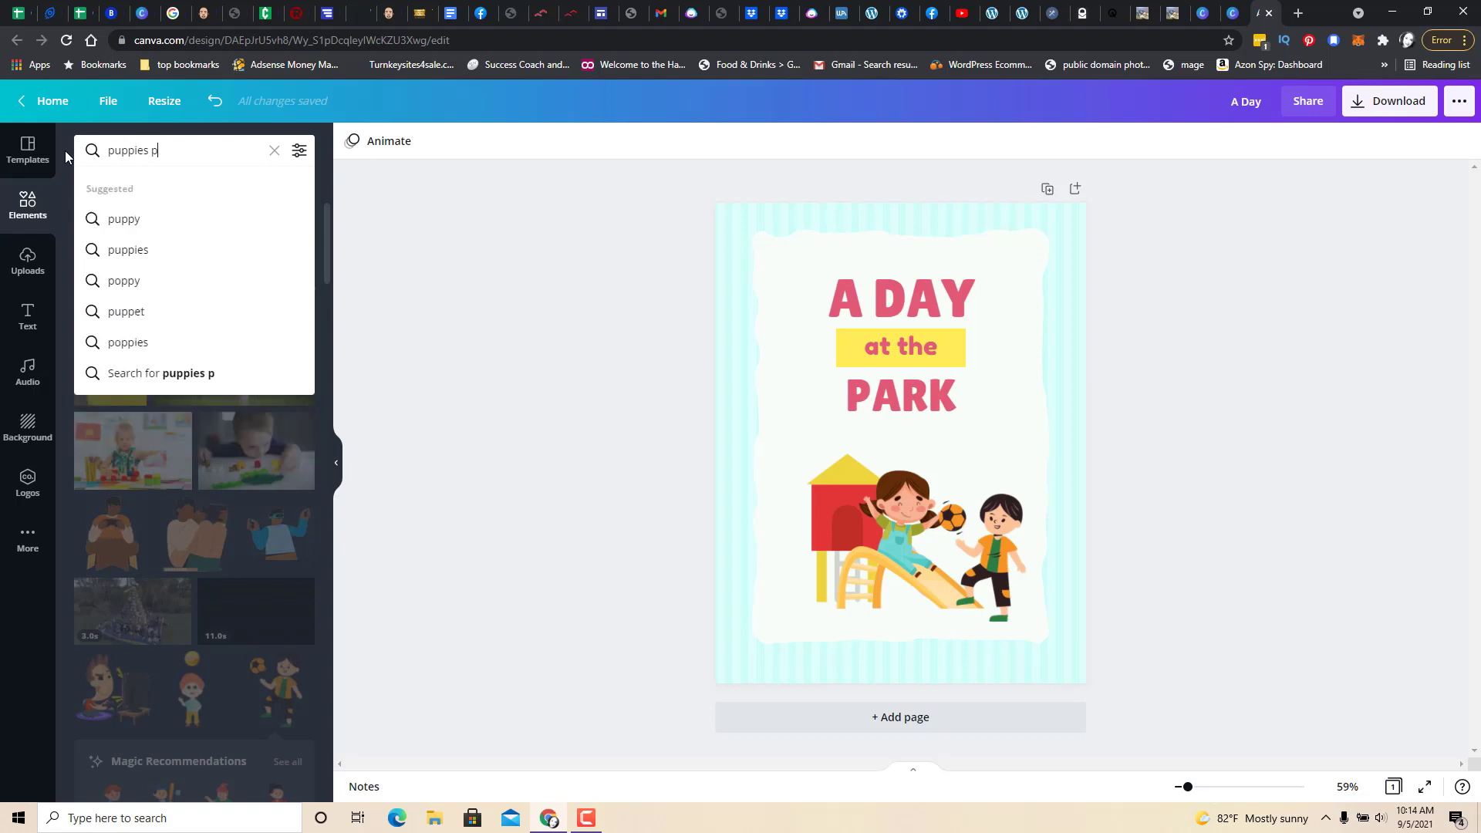
pyautogui.write('laying')
pyautogui.press('Return')
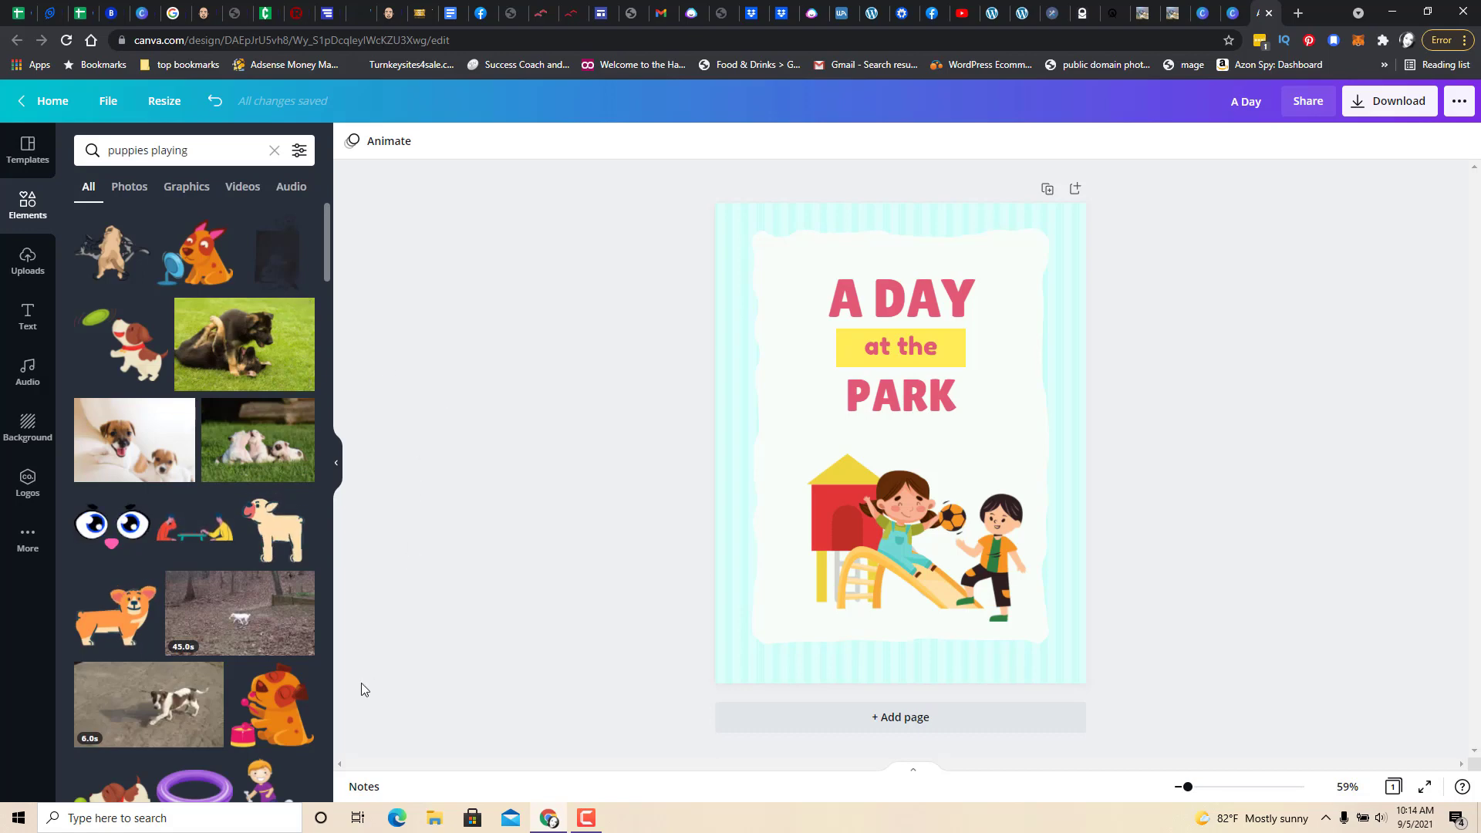
pyautogui.click(120, 344)
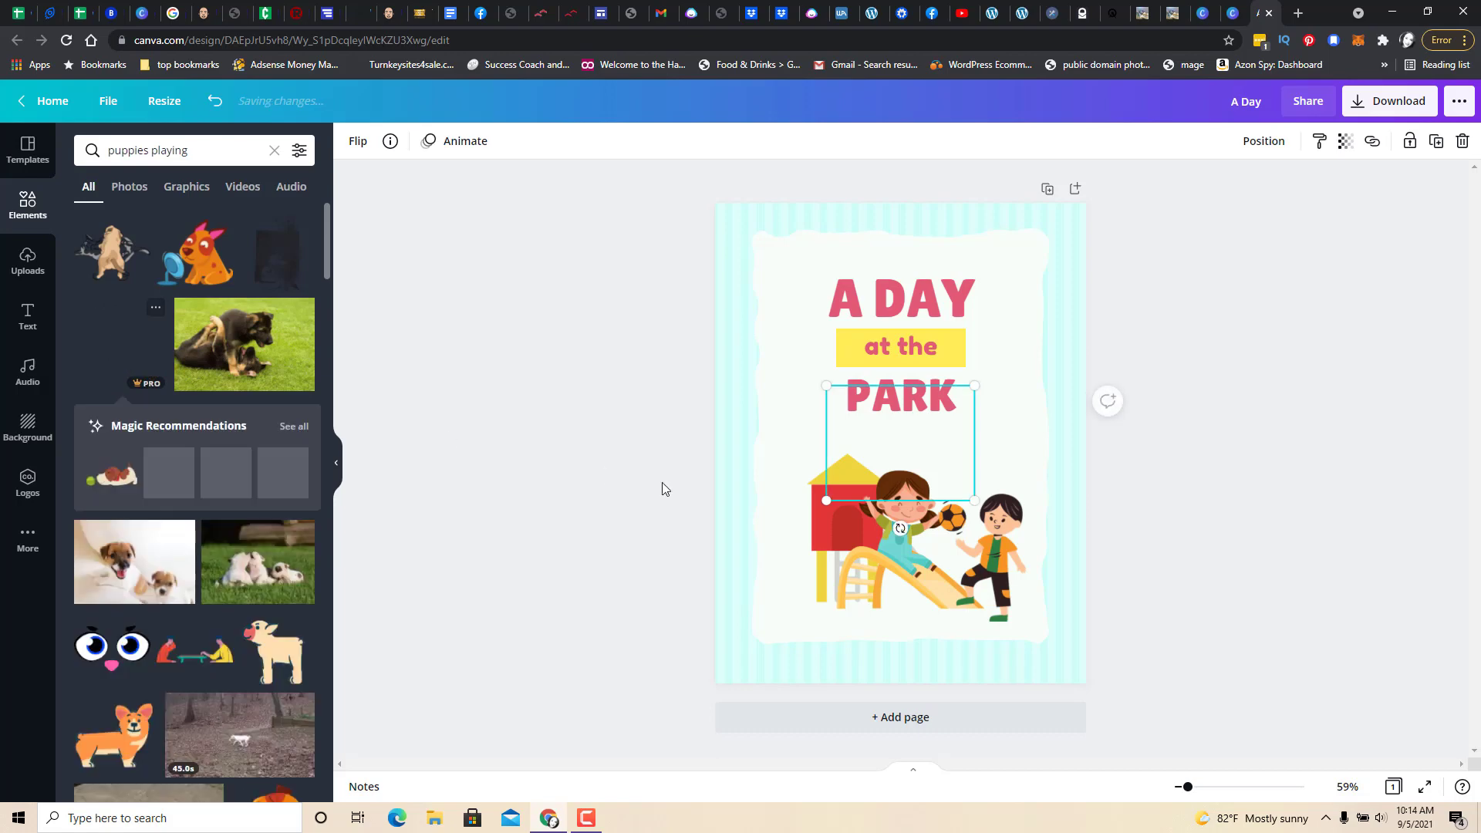
pyautogui.moveTo(974, 384); pyautogui.dragTo(813, 570)
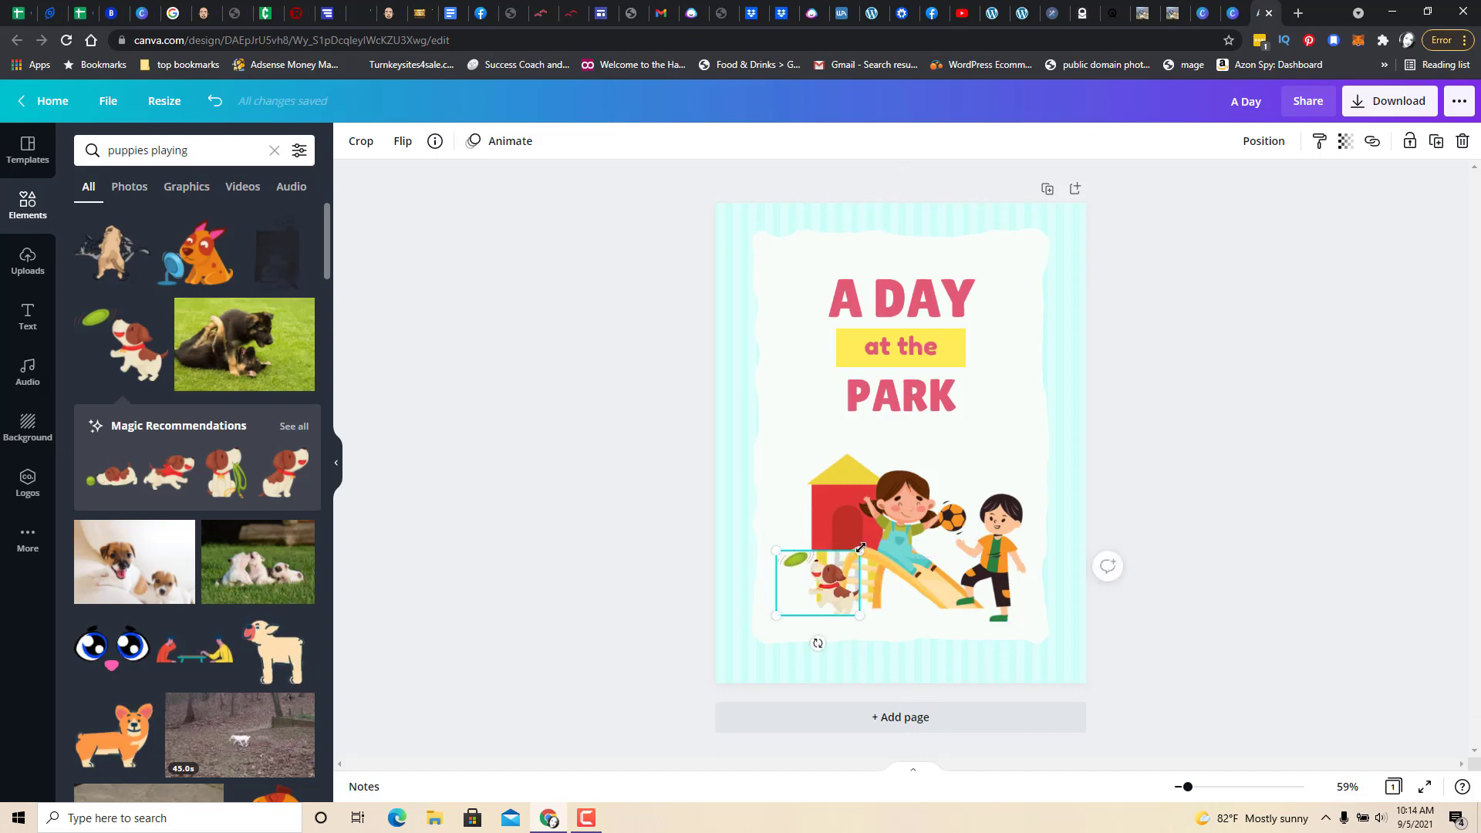
pyautogui.moveTo(872, 532); pyautogui.dragTo(891, 515)
pyautogui.click(1214, 430)
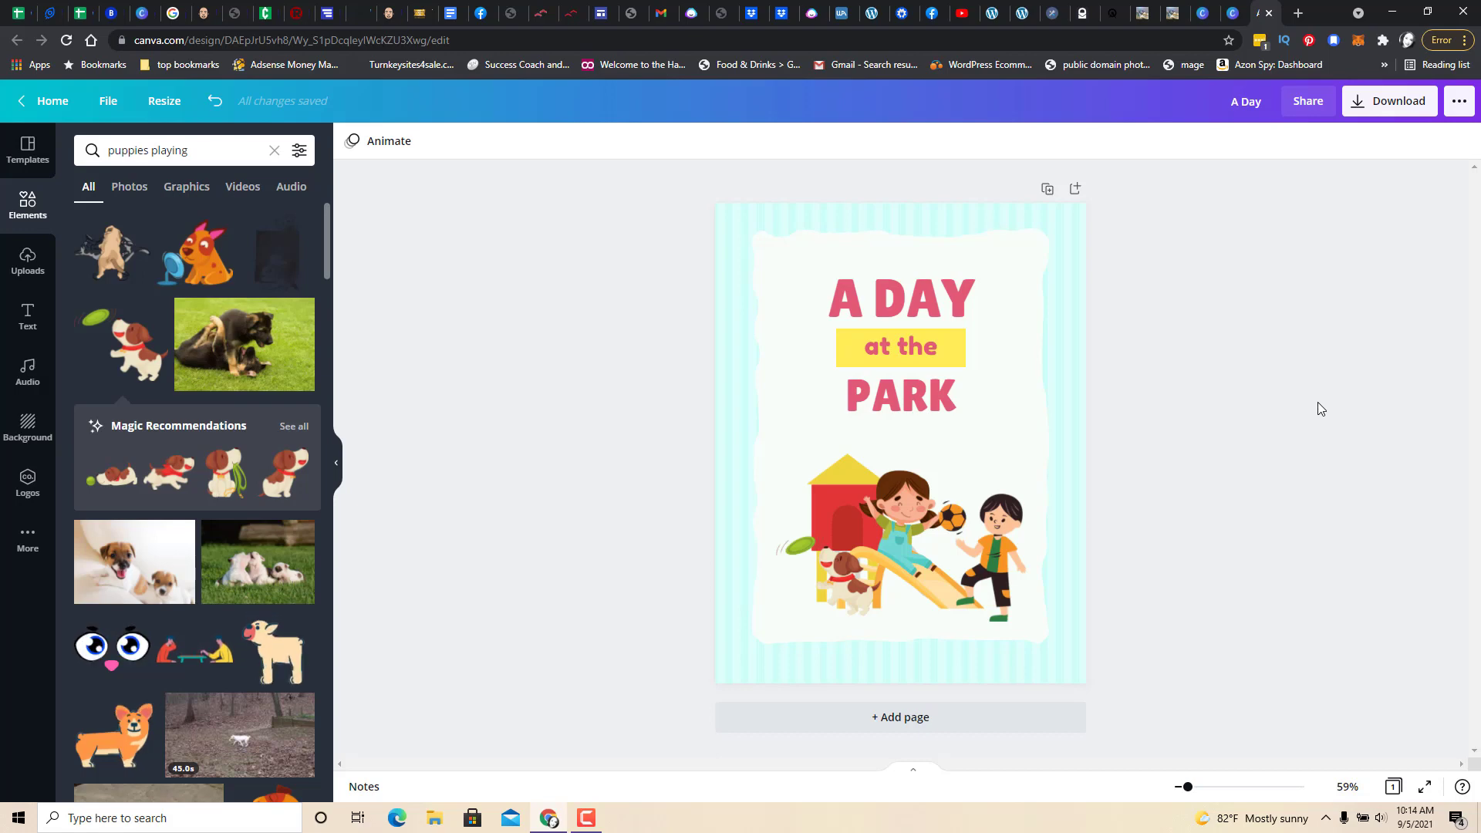
# Close the A Day cover, return to the 'This book belongs to' book at page 2, and check Download
pyautogui.click(1269, 13)
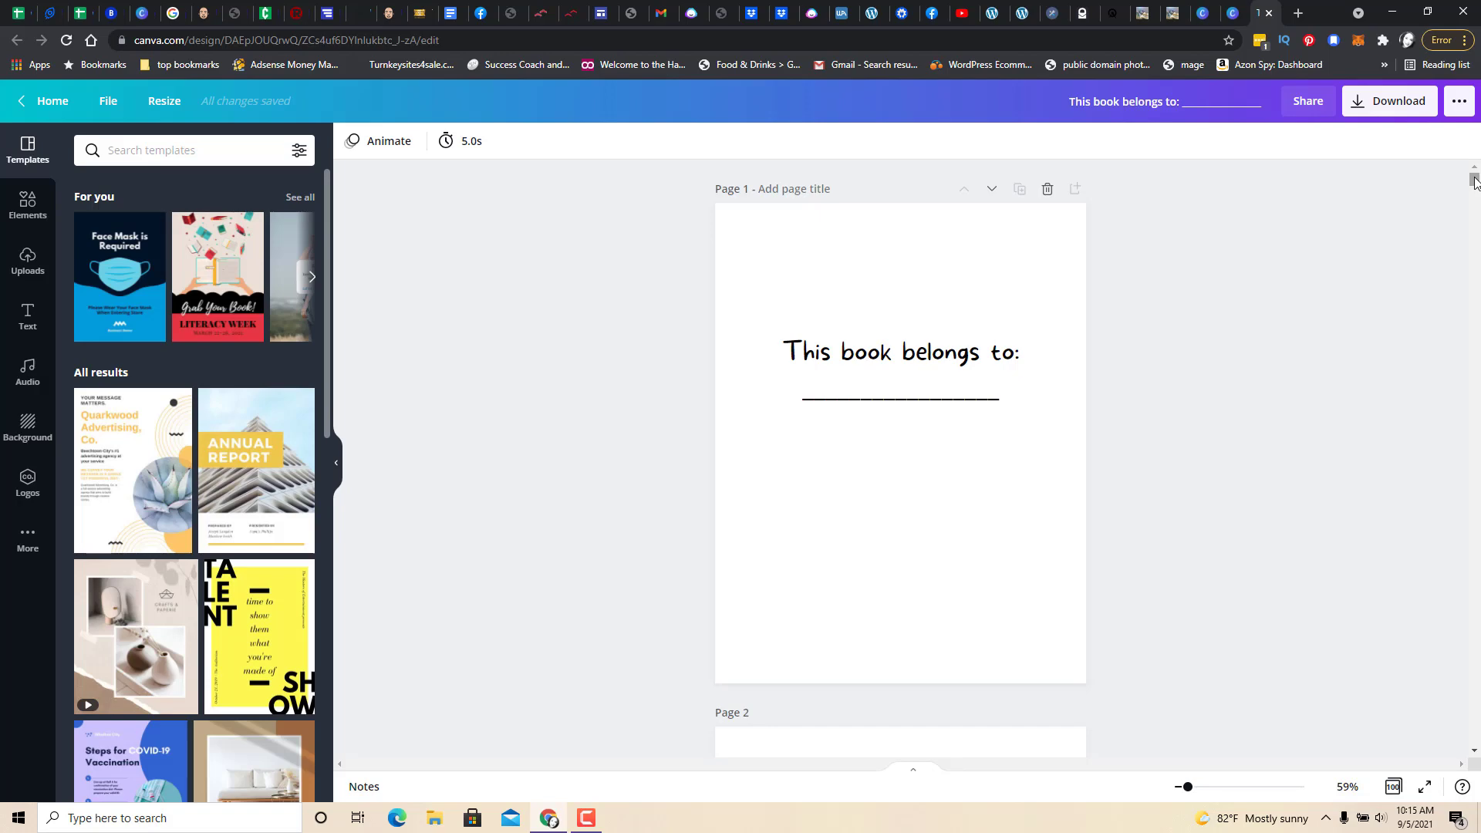
pyautogui.scroll(-6, 1474, 180)
pyautogui.scroll(6, 1474, 181)
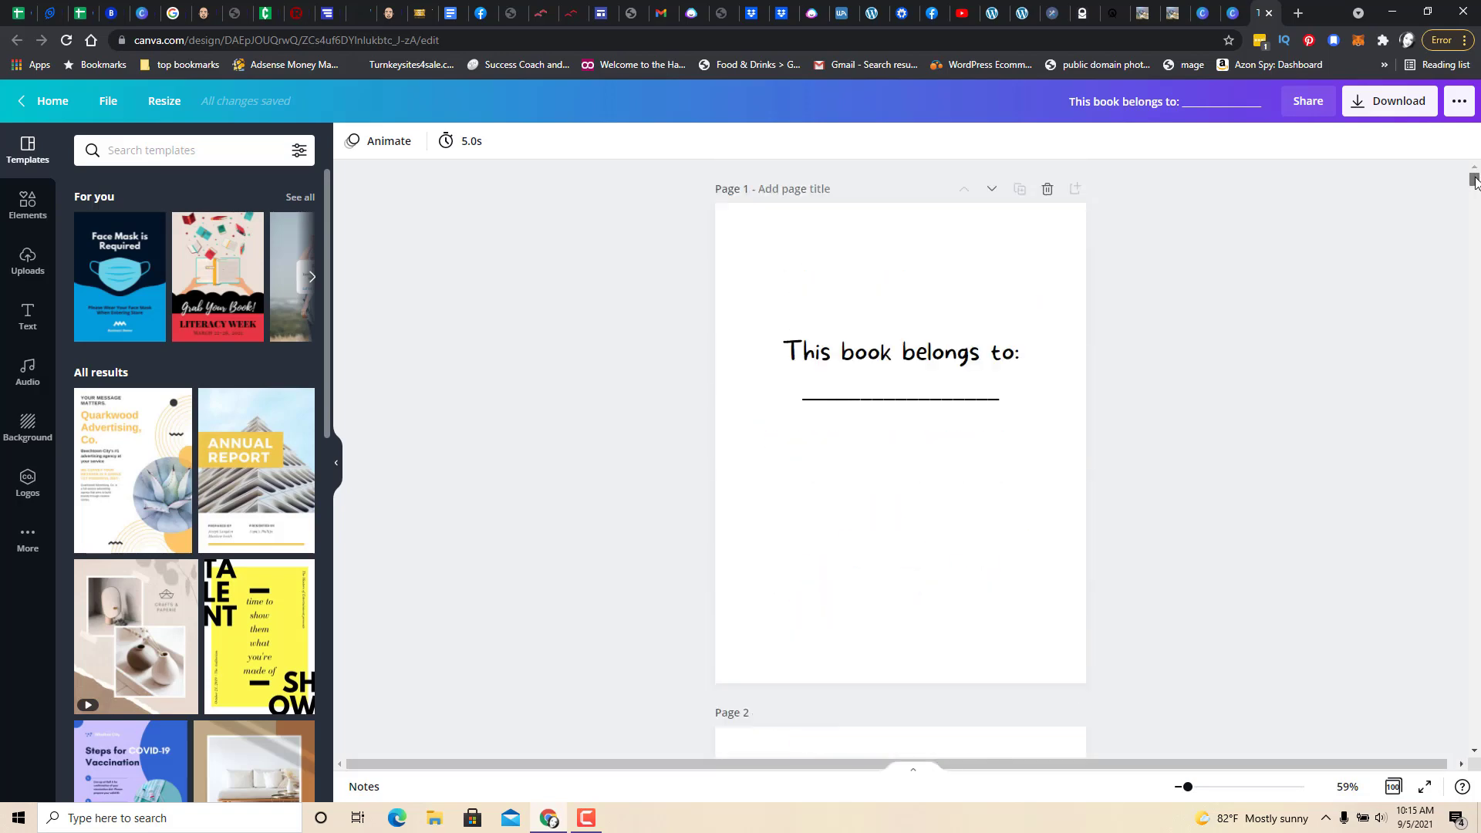
pyautogui.scroll(-5, 1475, 181)
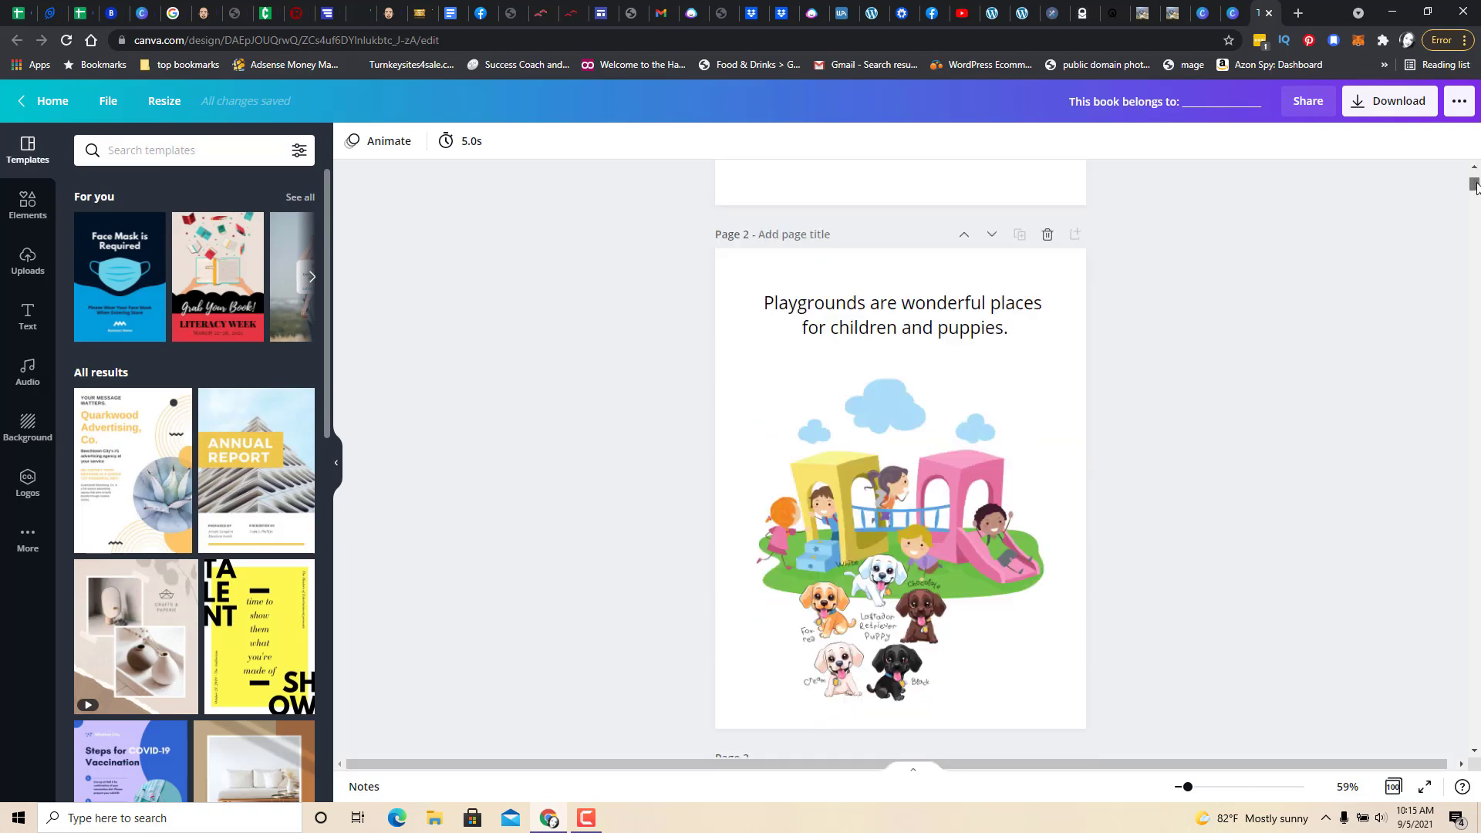
pyautogui.click(1399, 104)
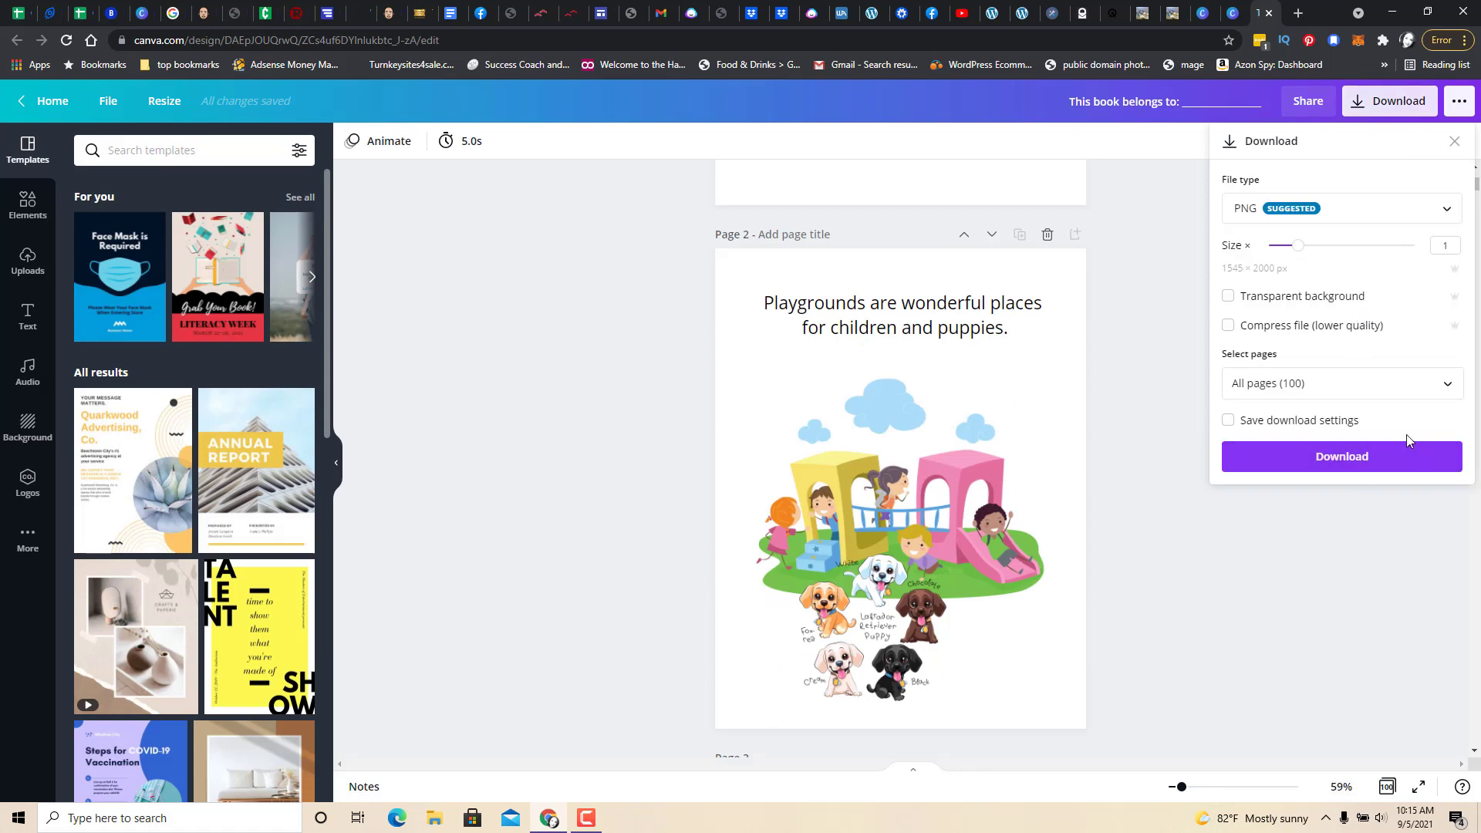
pyautogui.click(1302, 687)
pyautogui.click(124, 824)
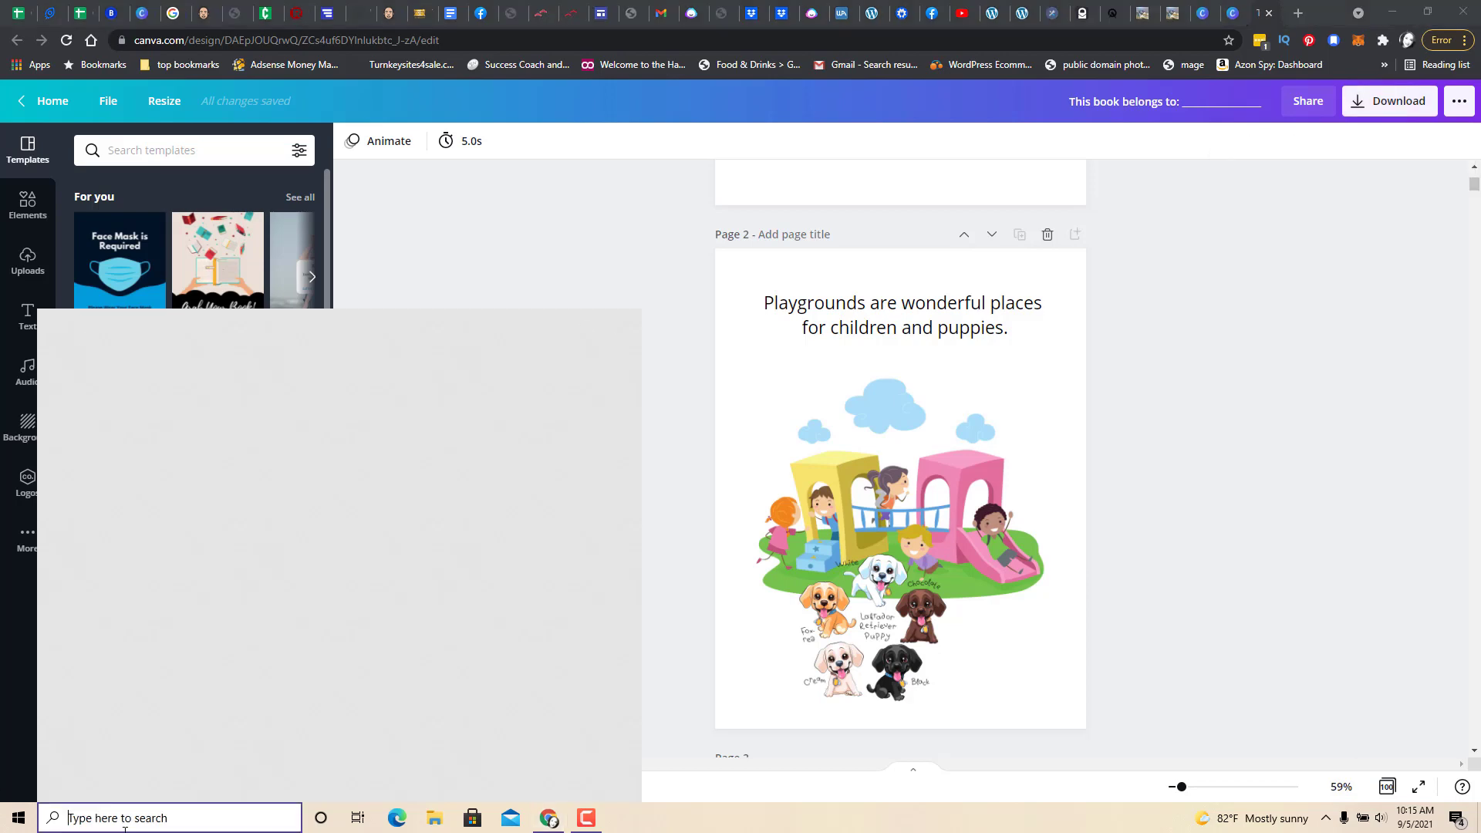
pyautogui.write('kindle')
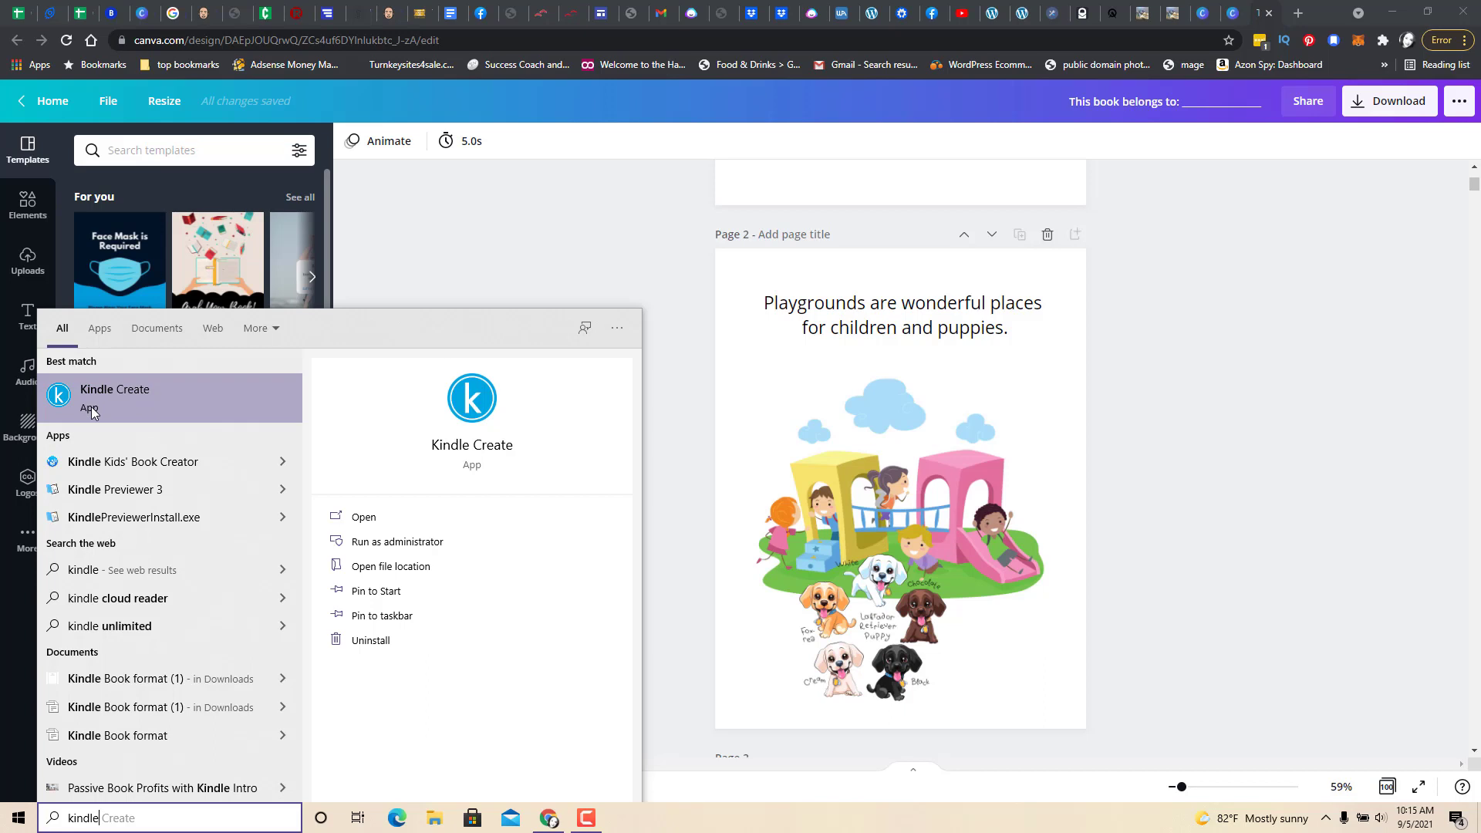
pyautogui.click(1277, 336)
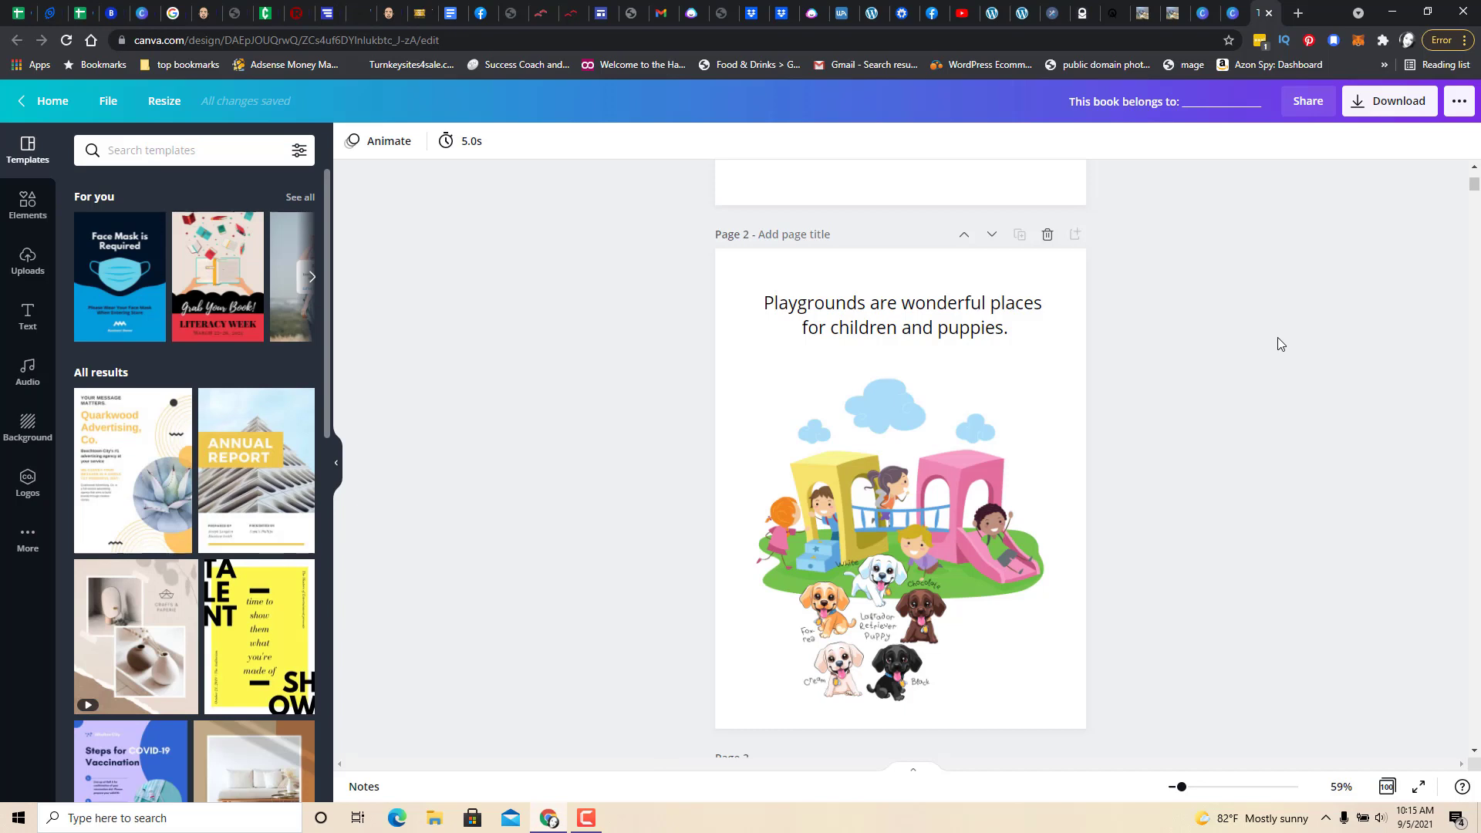